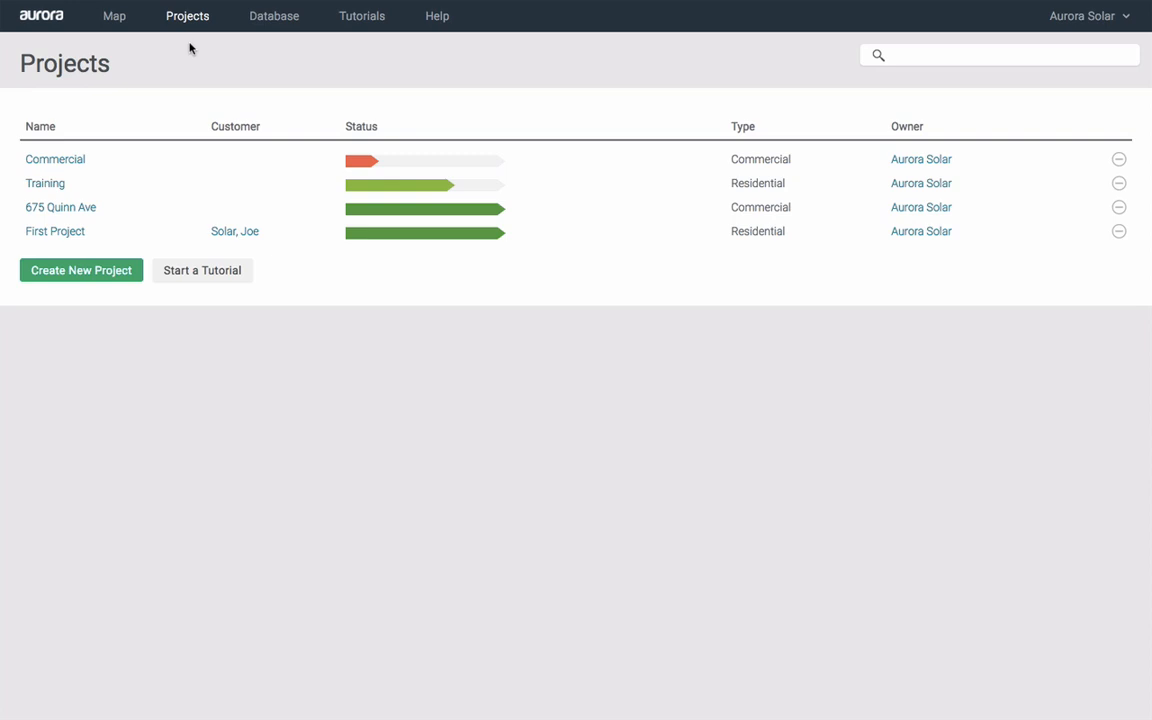
Create a Residential project named '5 Step Overview' at the chosen Lindon street address
{"action": "left_click", "coordinate": [82, 275]}
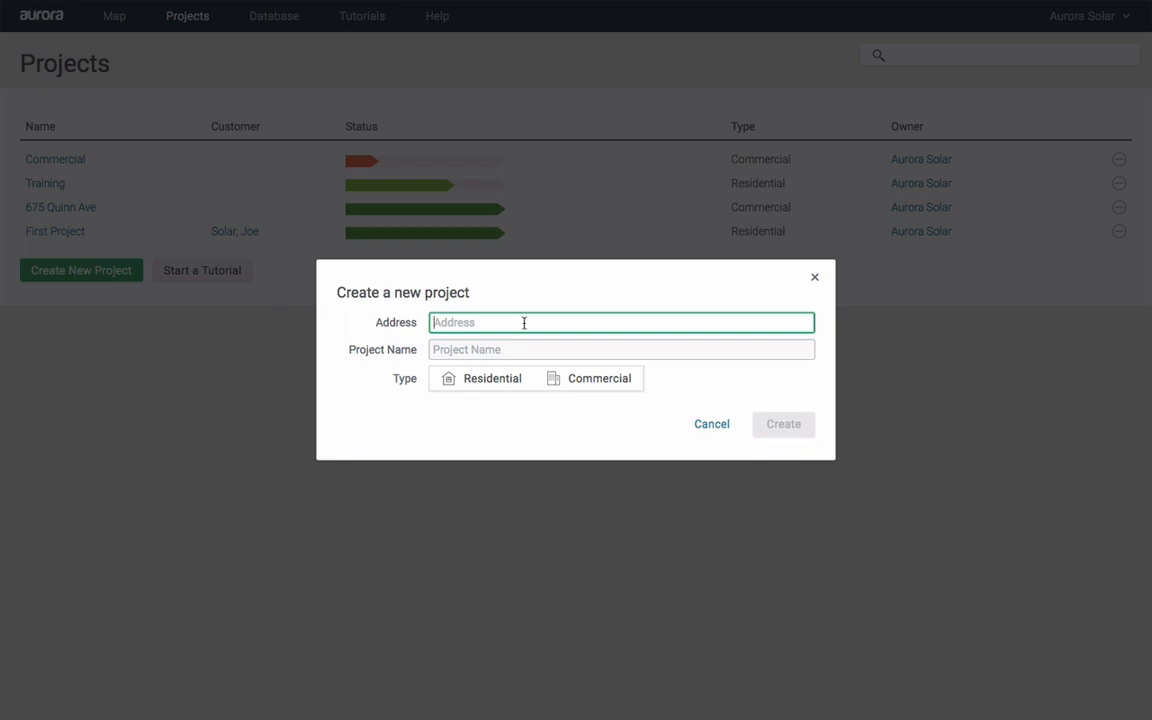
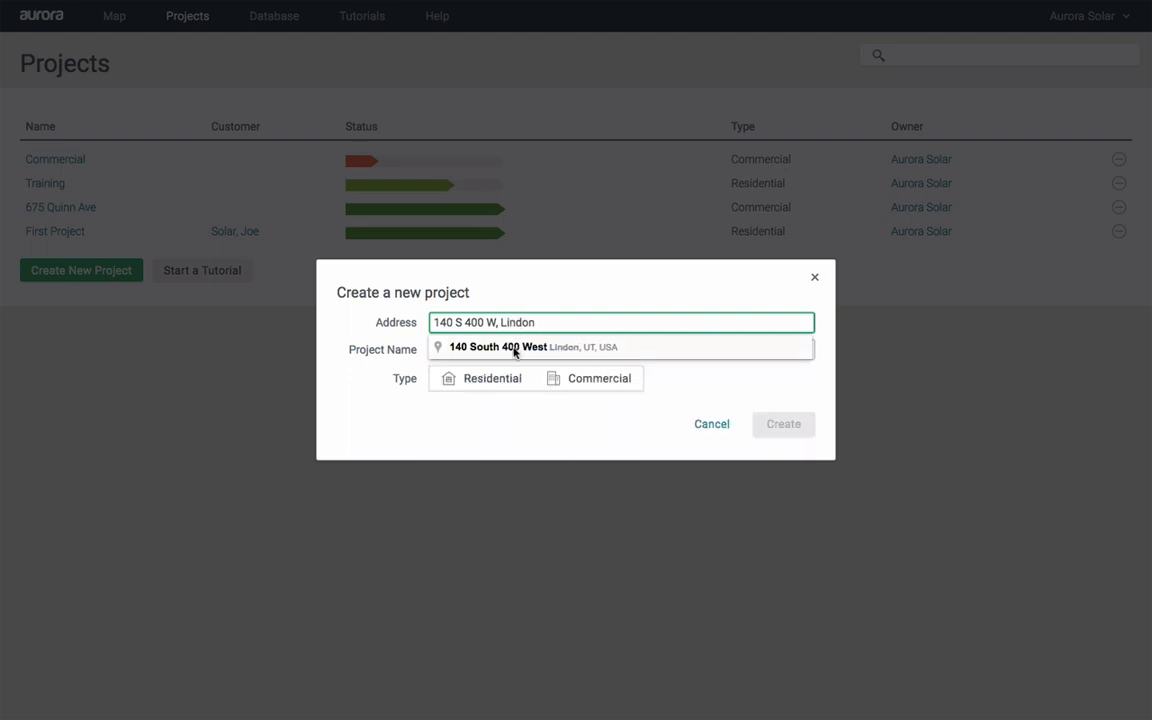
{"action": "left_click", "coordinate": [514, 348]}
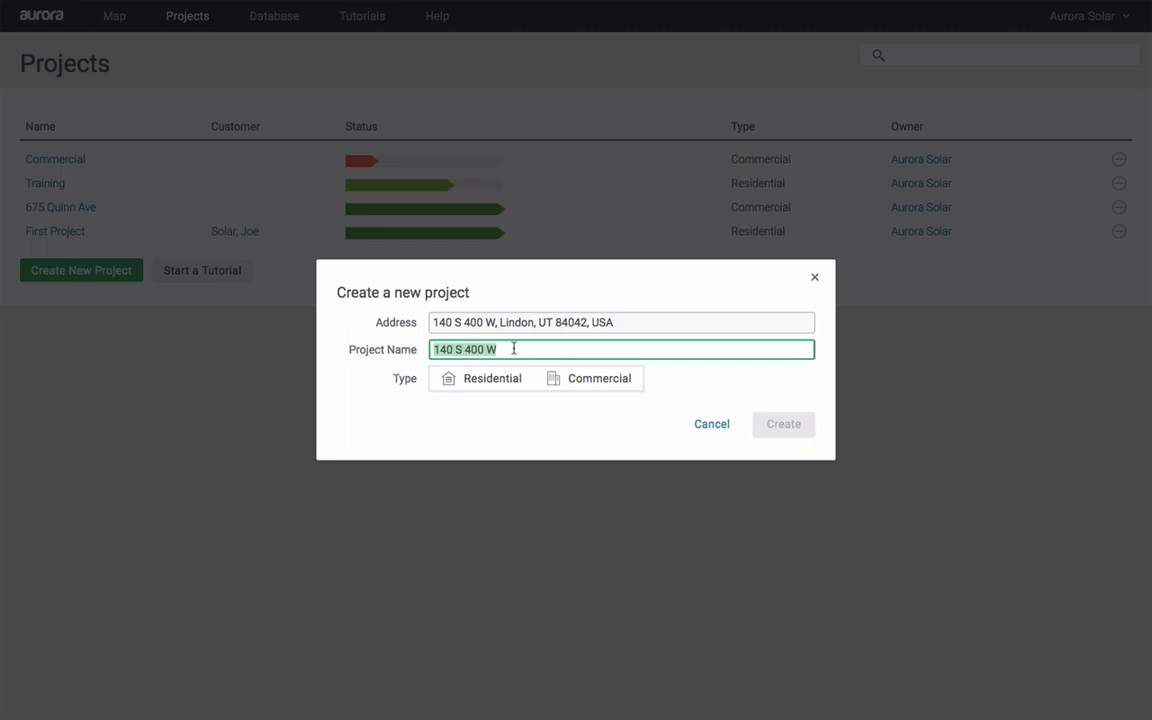
{"action": "type", "text": "5"}
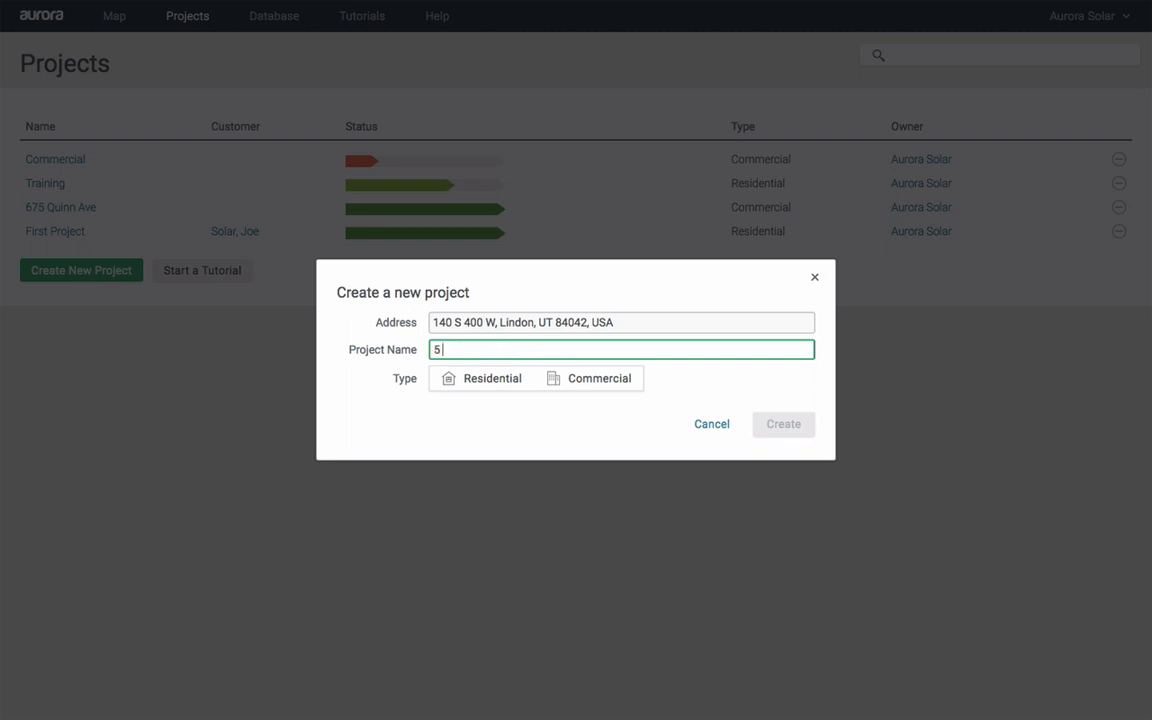
{"action": "type", "text": " Step Overview"}
{"action": "left_click", "coordinate": [483, 383]}
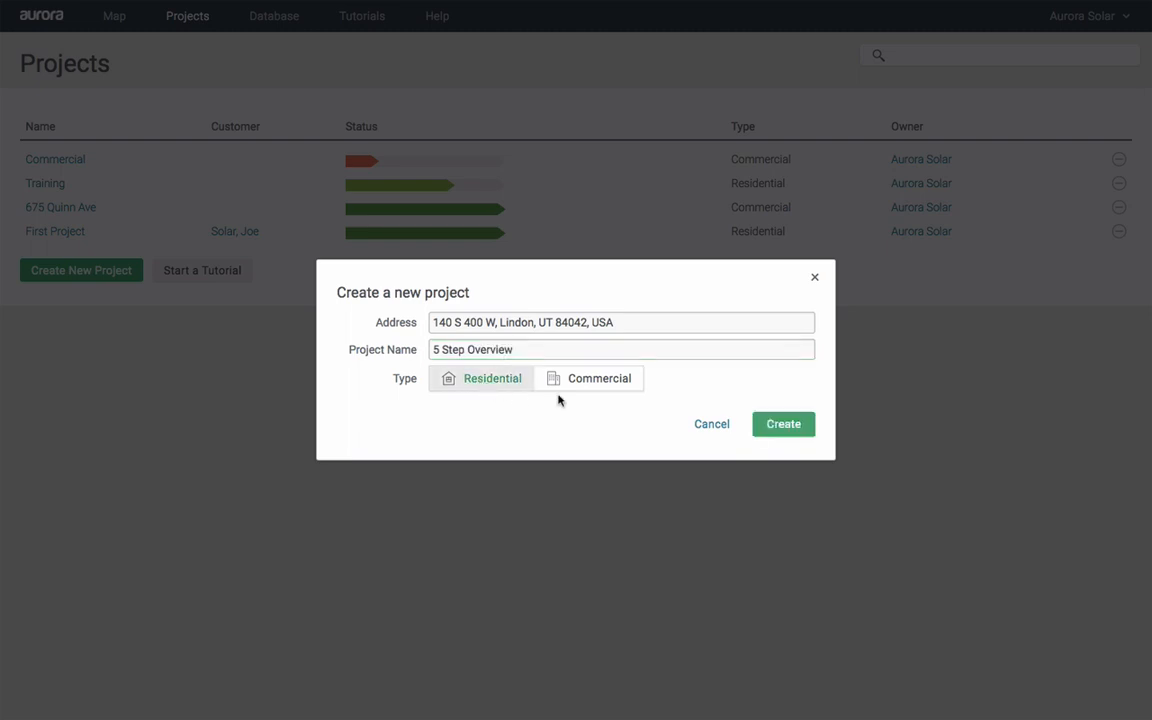
{"action": "left_click", "coordinate": [783, 428]}
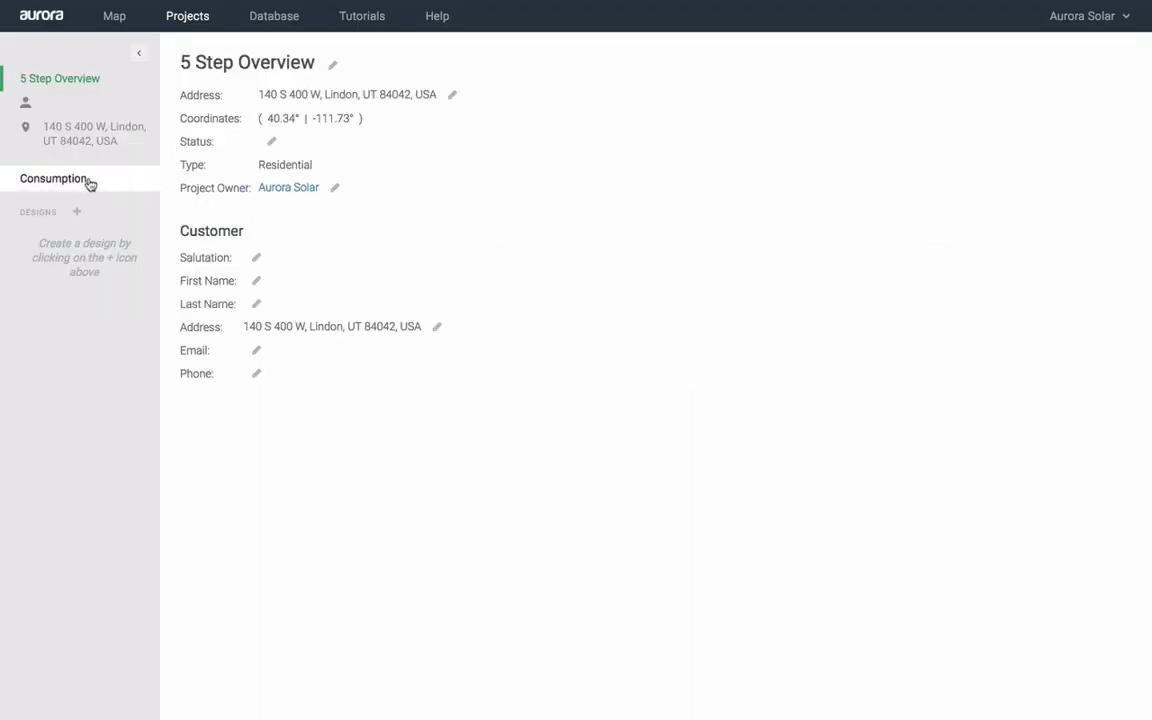
Estimate consumption using Aurora Sample Utility and the Sample Residential Utility Rate
{"action": "left_click", "coordinate": [52, 180]}
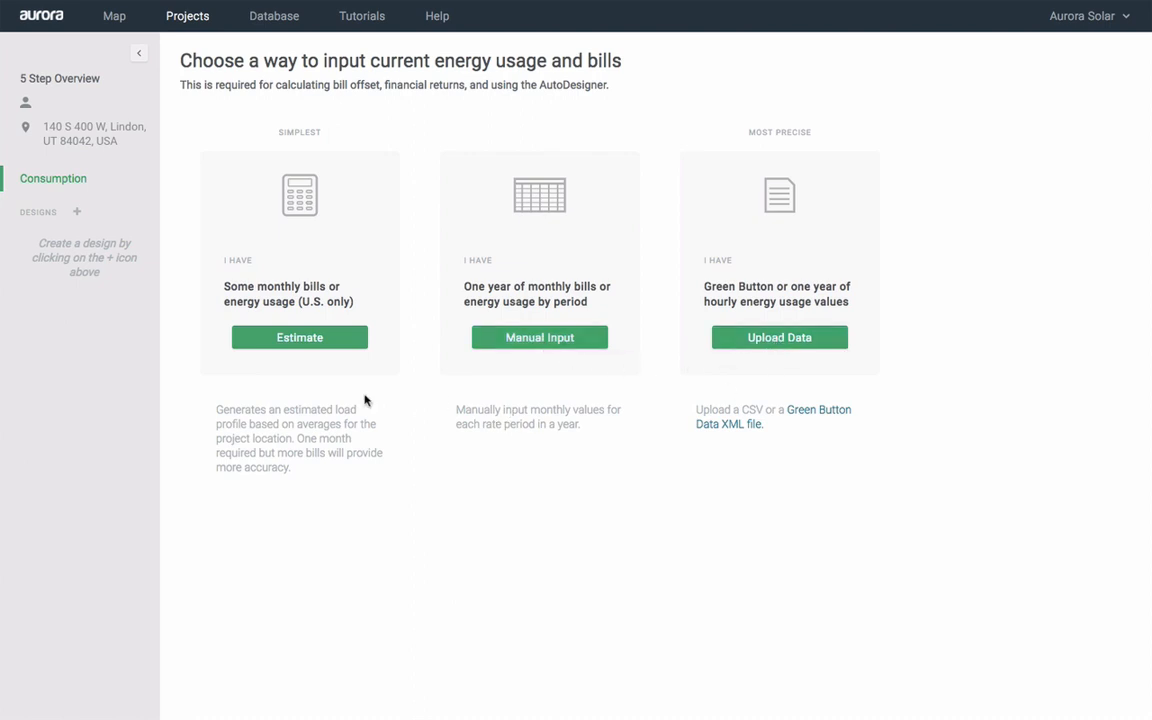
{"action": "left_click", "coordinate": [296, 339]}
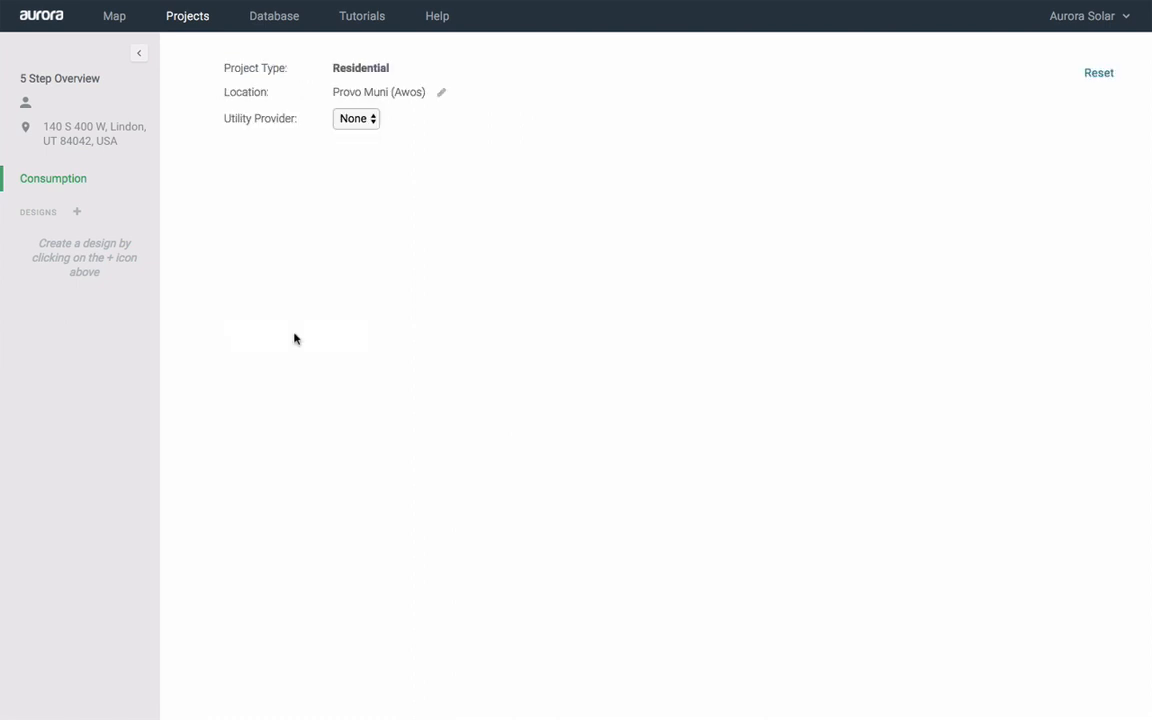
{"action": "left_click", "coordinate": [372, 119]}
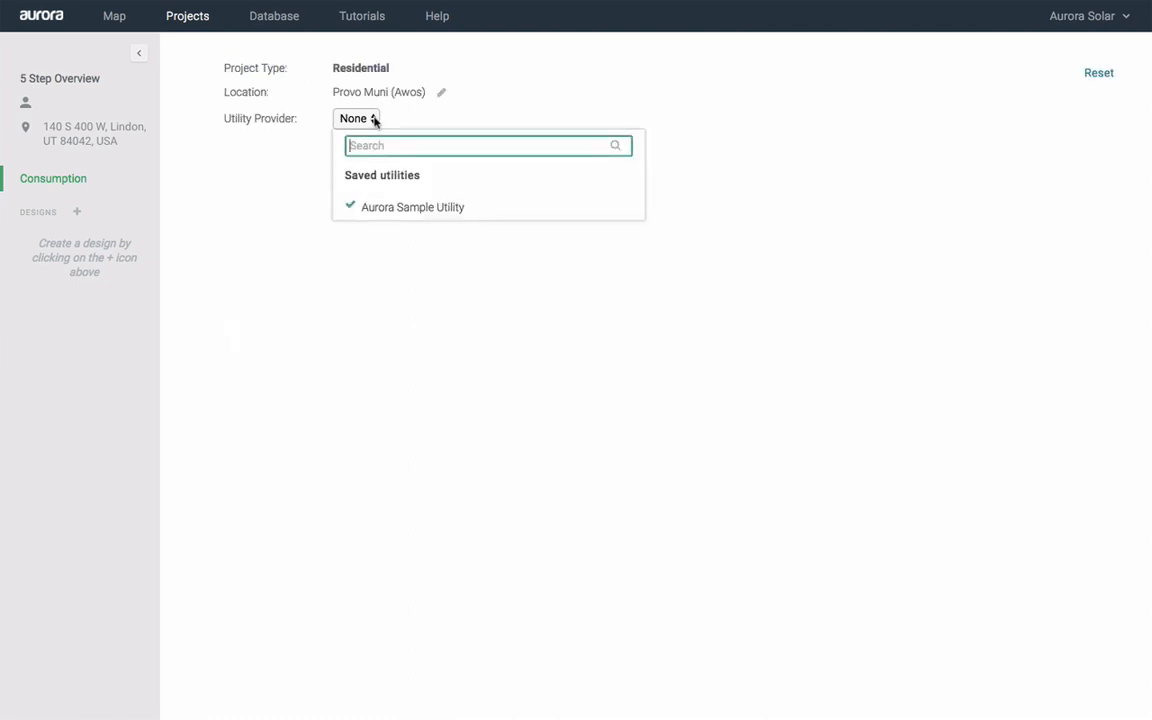
{"action": "left_click", "coordinate": [469, 207]}
{"action": "left_click", "coordinate": [375, 147]}
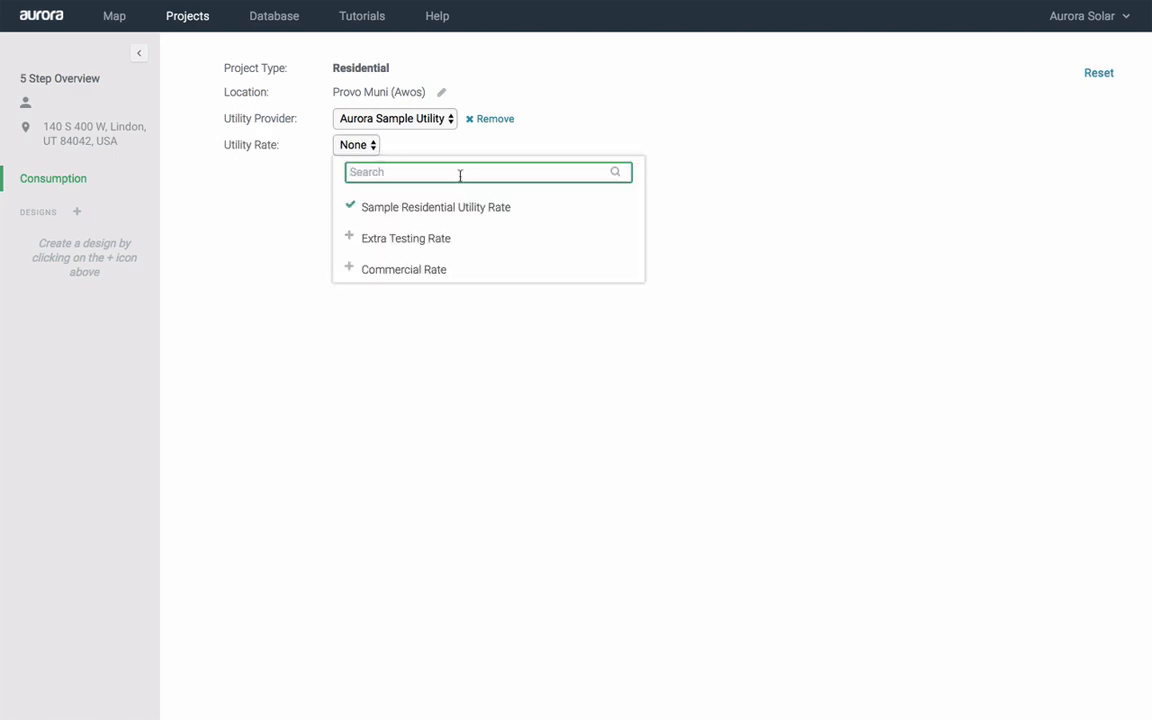
{"action": "left_click", "coordinate": [523, 208]}
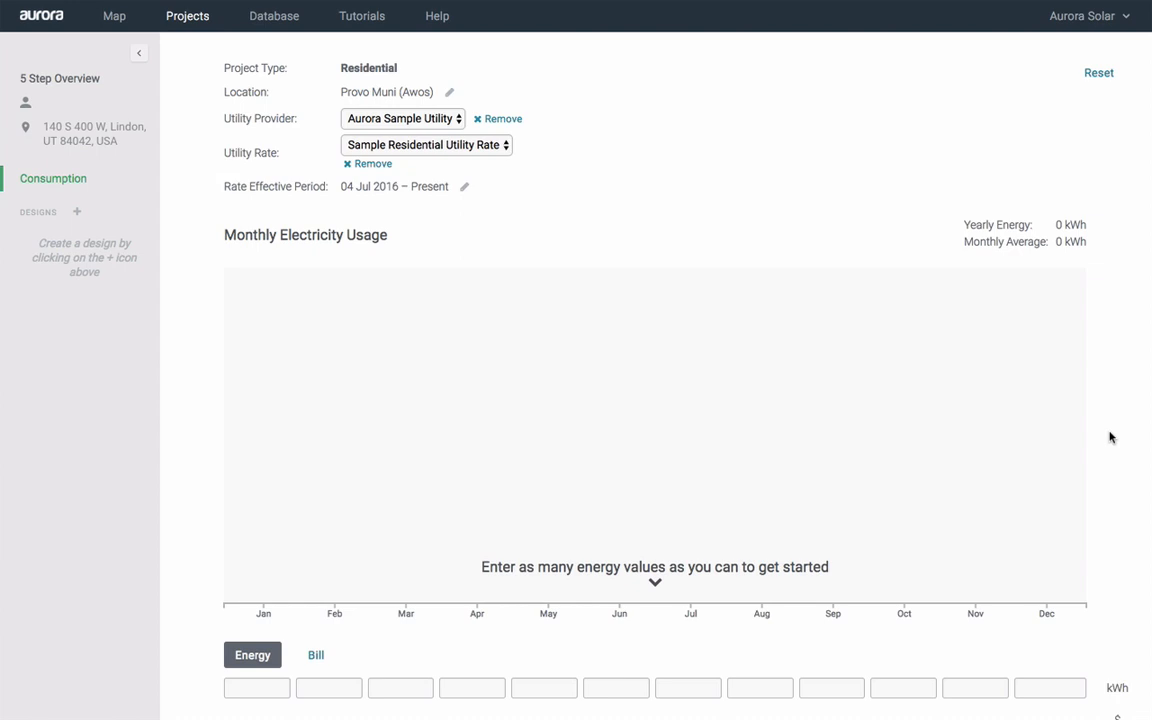
{"action": "scroll", "coordinate": [1110, 437], "scroll_direction": "down", "scroll_amount": 3}
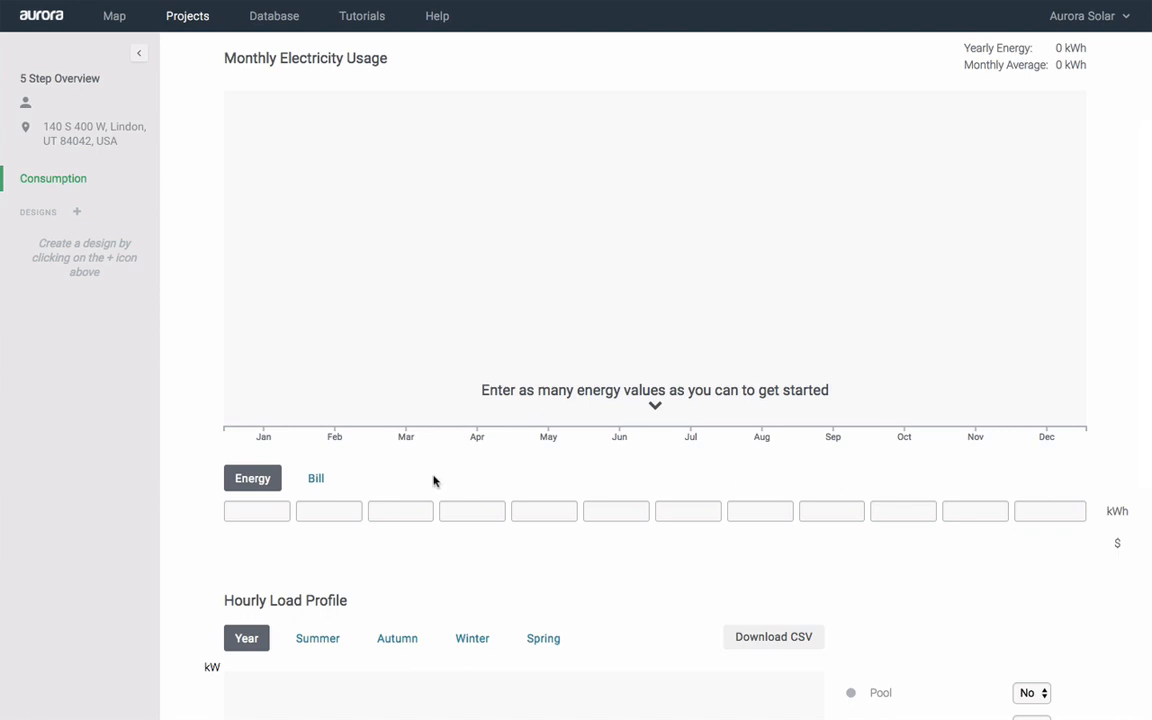
Enter a $200 July bill, giving 9,285 kWh yearly usage, then start a new design
{"action": "left_click", "coordinate": [317, 481]}
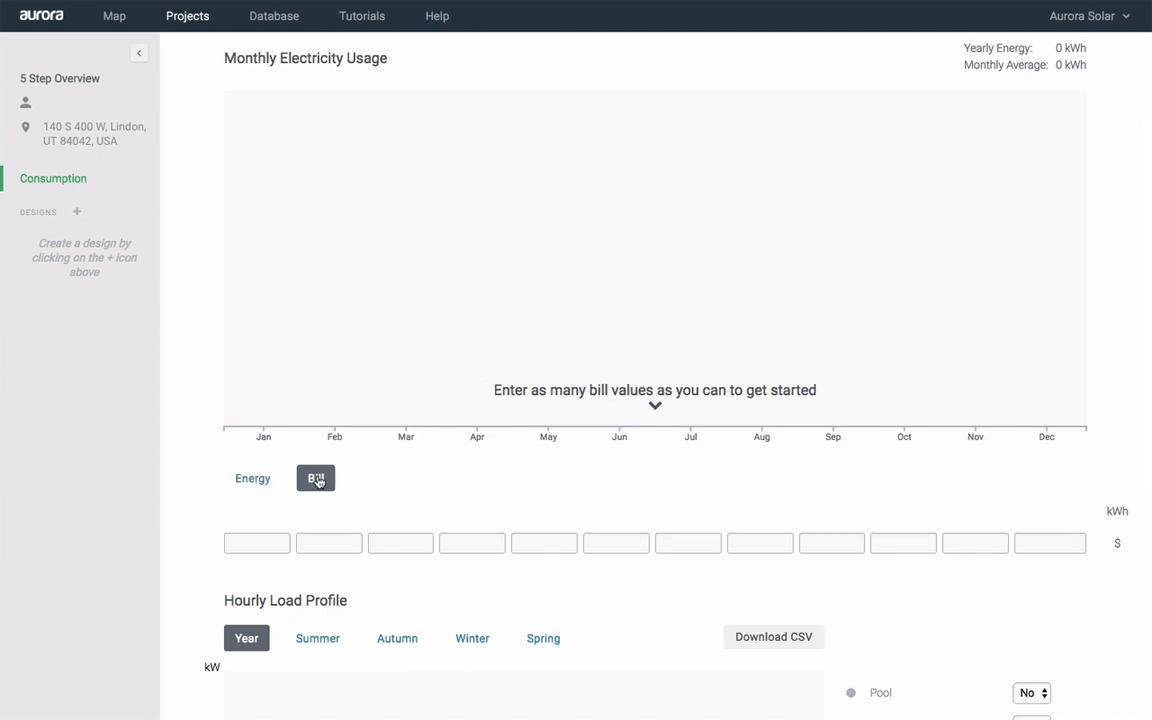
{"action": "left_click", "coordinate": [690, 546]}
{"action": "type", "text": "200"}
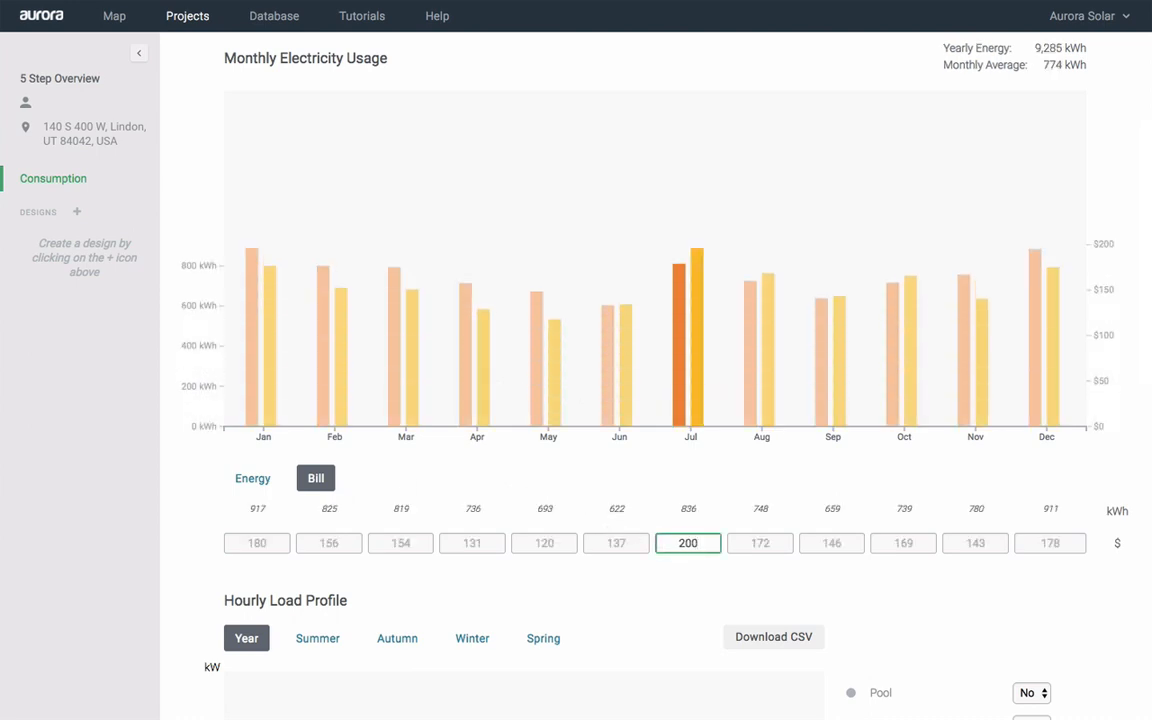
{"action": "scroll", "coordinate": [181, 599], "scroll_direction": "down", "scroll_amount": 5}
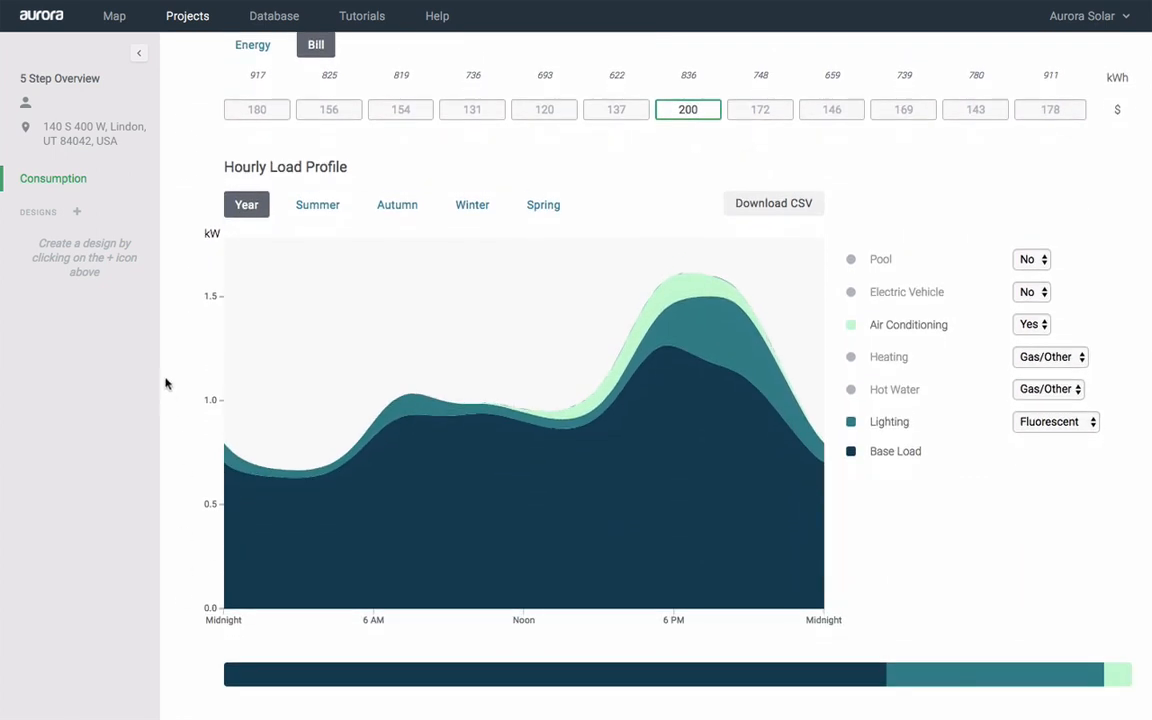
{"action": "left_click", "coordinate": [77, 212]}
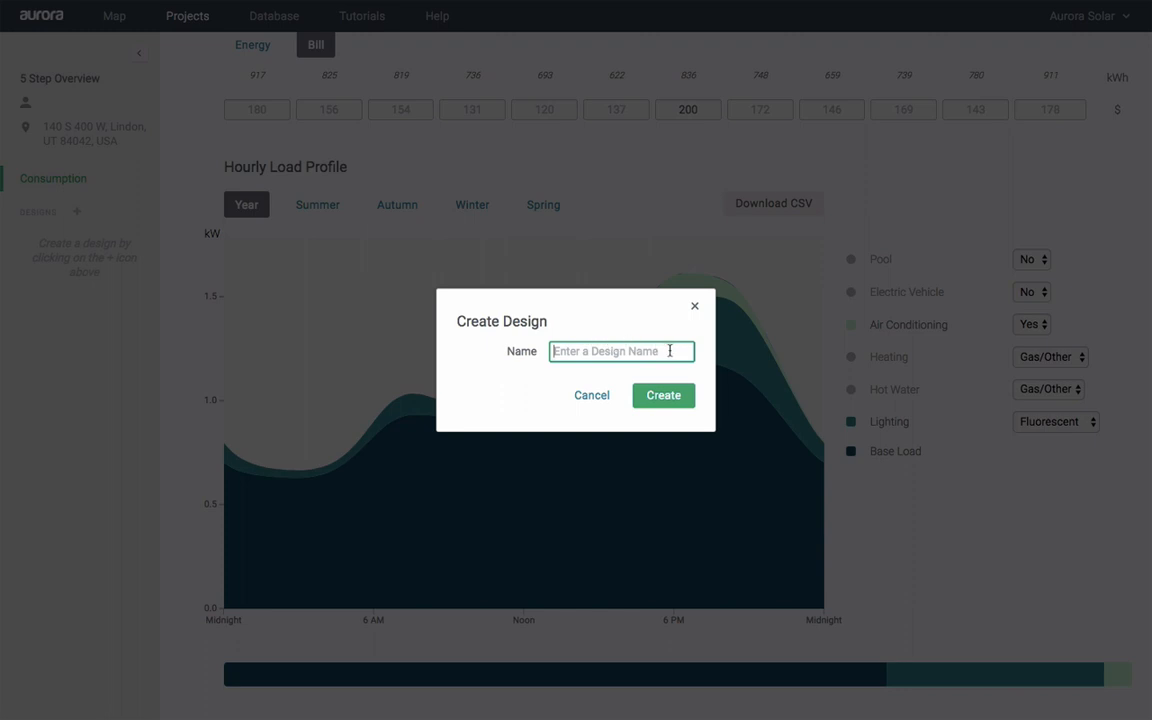
Create 'String Inverter Design' and open it in System Design (BETA), zoomed on the house
{"action": "type", "text": "String"}
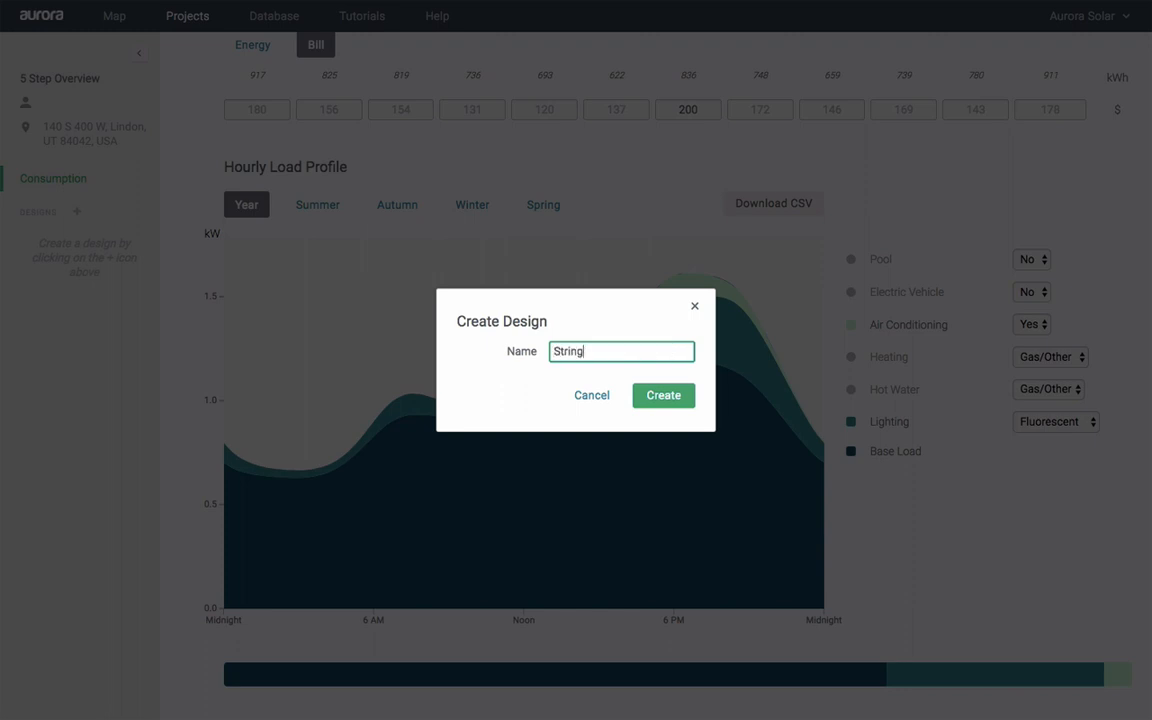
{"action": "type", "text": " Inverter Design"}
{"action": "left_click", "coordinate": [661, 397]}
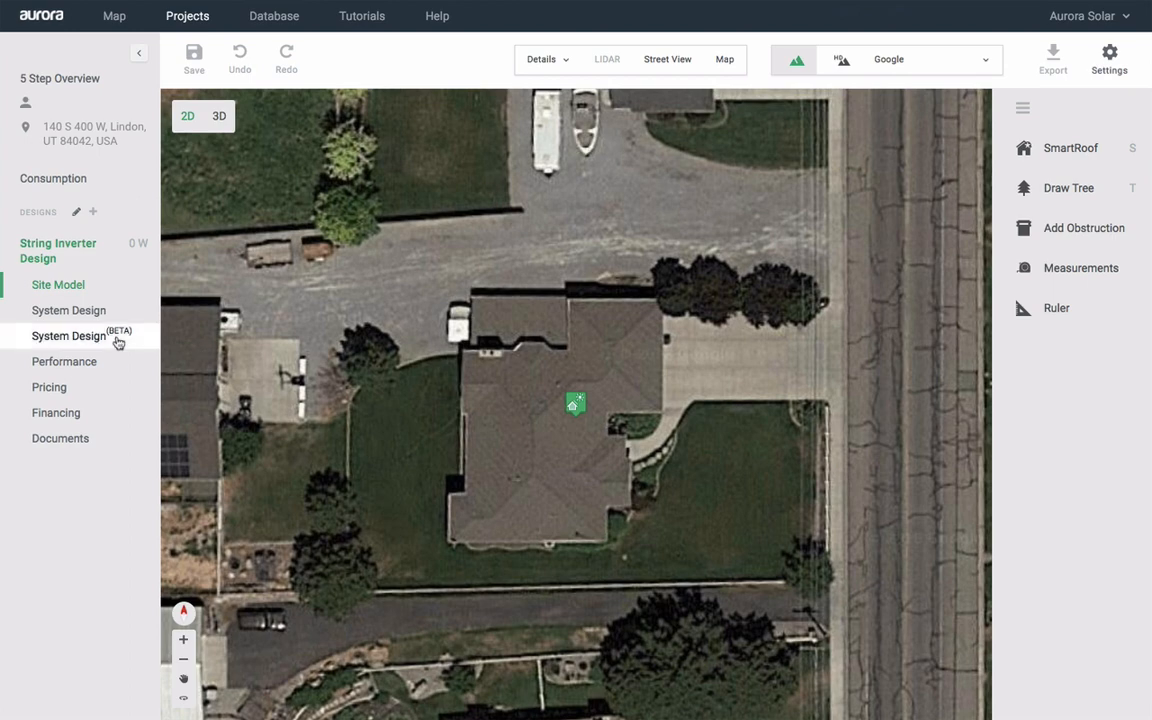
{"action": "left_click", "coordinate": [73, 340]}
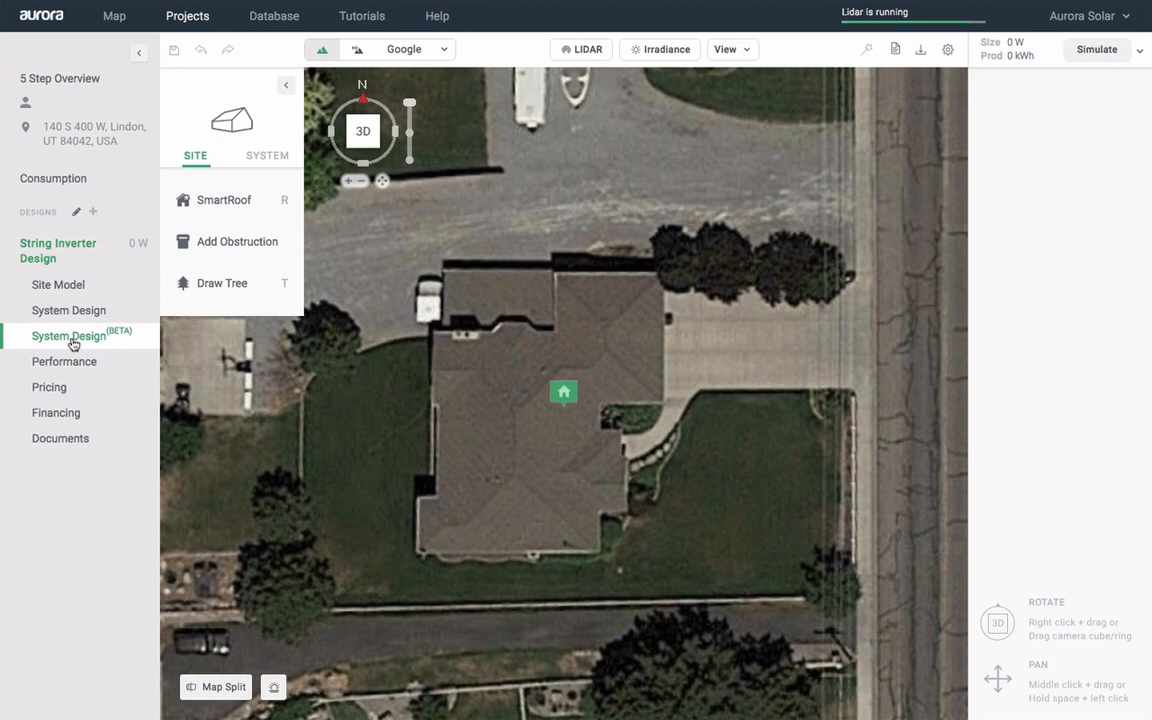
{"action": "scroll", "coordinate": [432, 378], "scroll_direction": "up", "scroll_amount": 2}
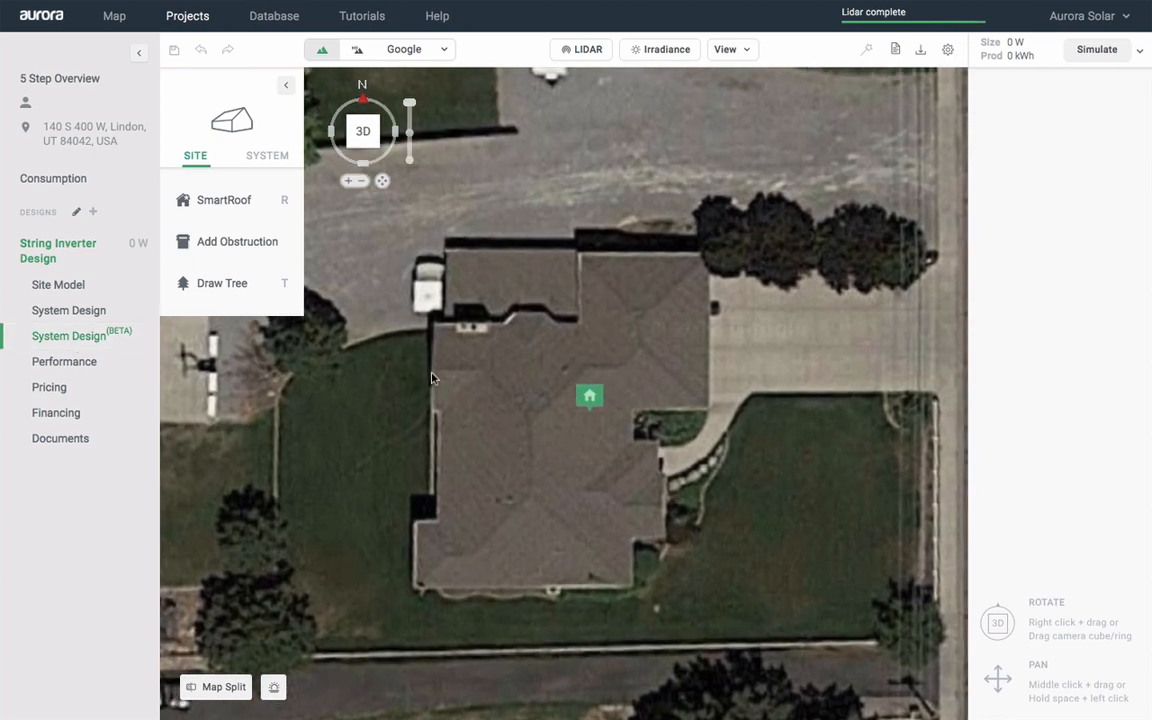
{"action": "scroll", "coordinate": [432, 378], "scroll_direction": "up", "scroll_amount": 2}
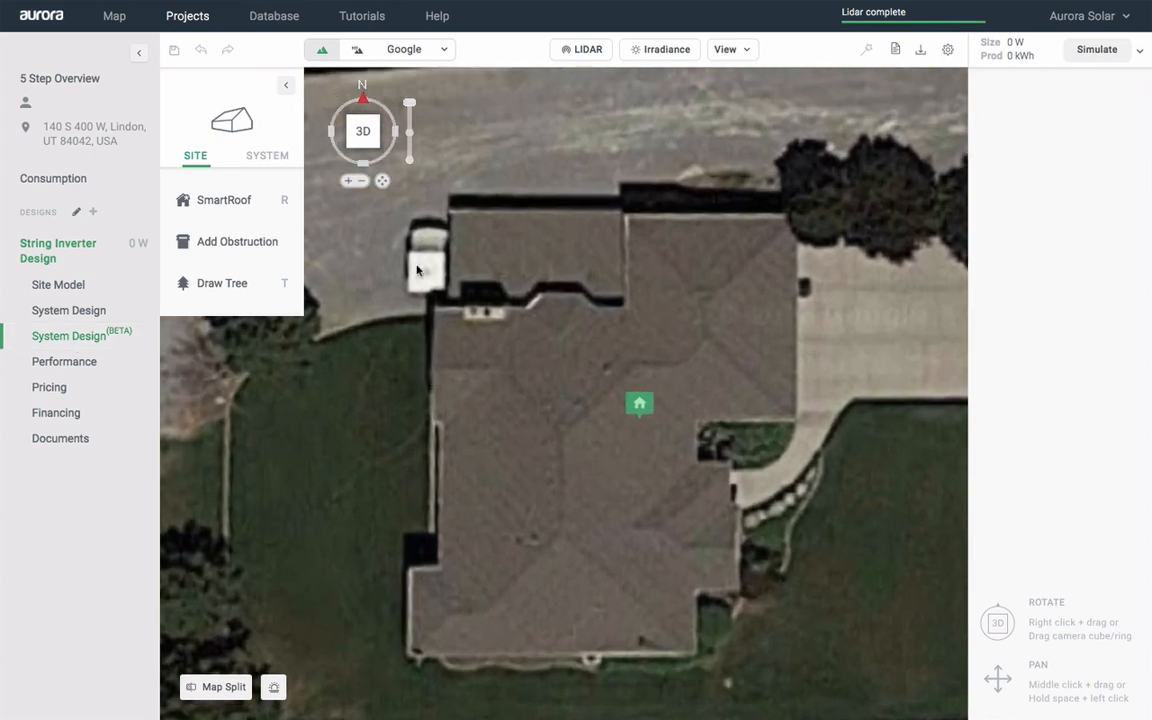
Start a pitched SmartRoof and trace the 34.2, 16.0, 30.2, 36.7 and 18.5 ft edges
{"action": "left_click", "coordinate": [226, 204]}
{"action": "left_click", "coordinate": [347, 206]}
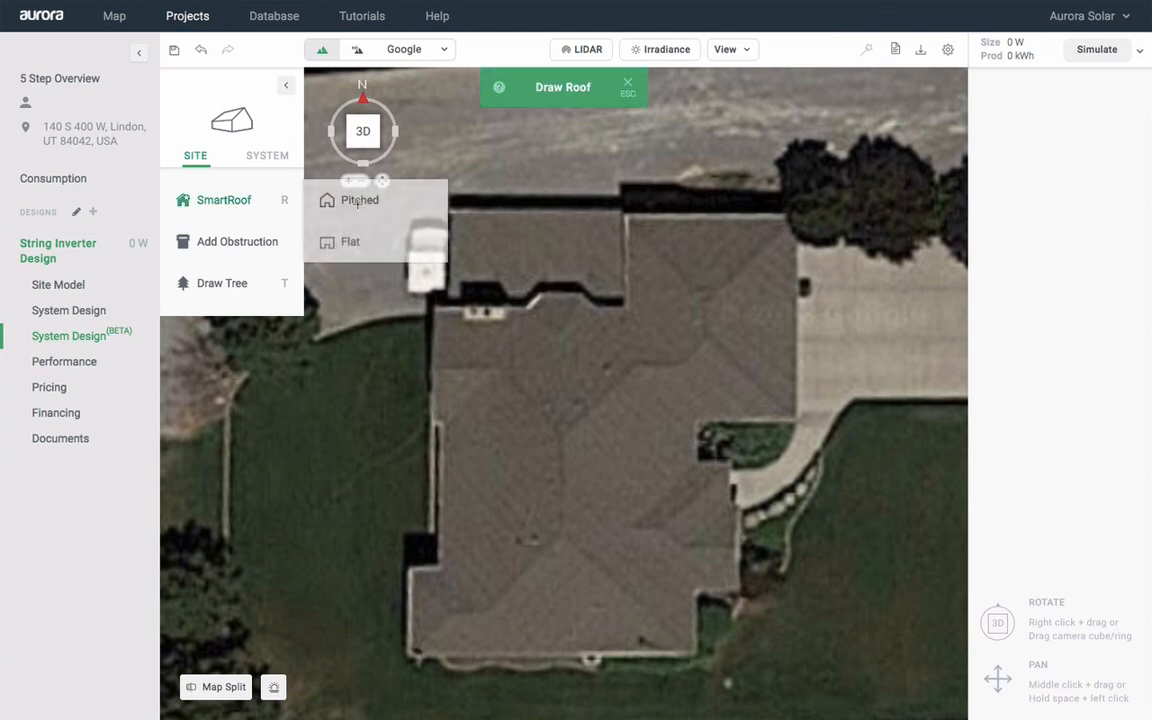
{"action": "left_click", "coordinate": [436, 307]}
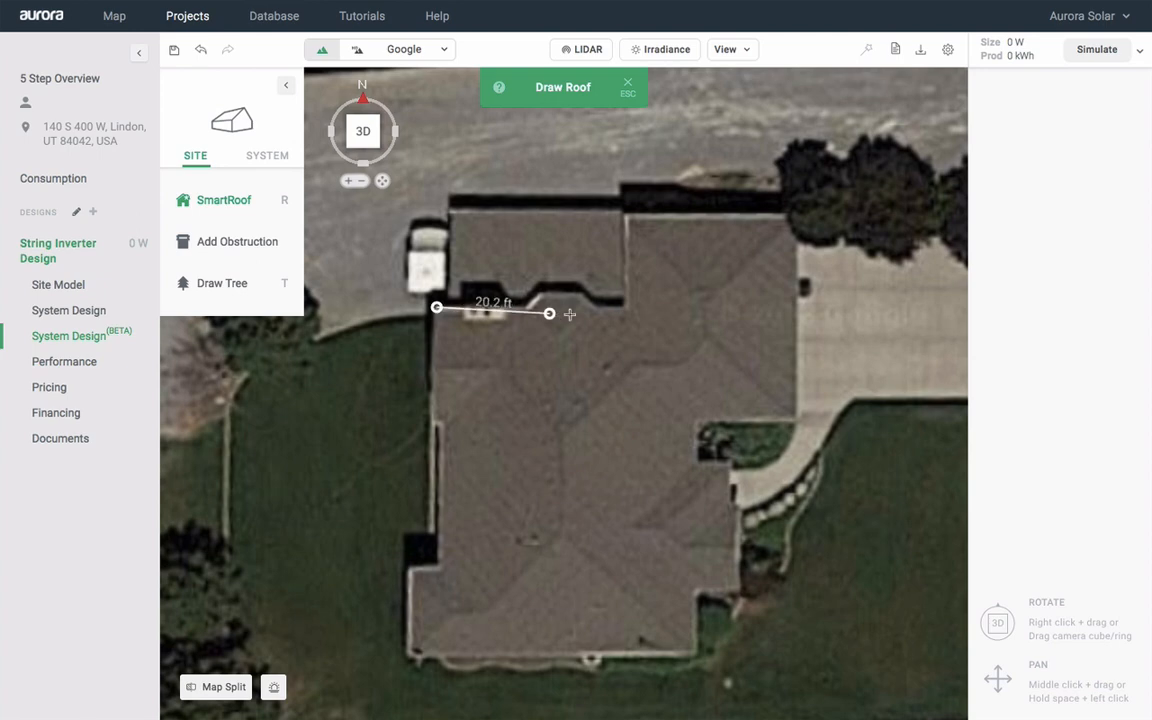
{"action": "left_click", "coordinate": [627, 307]}
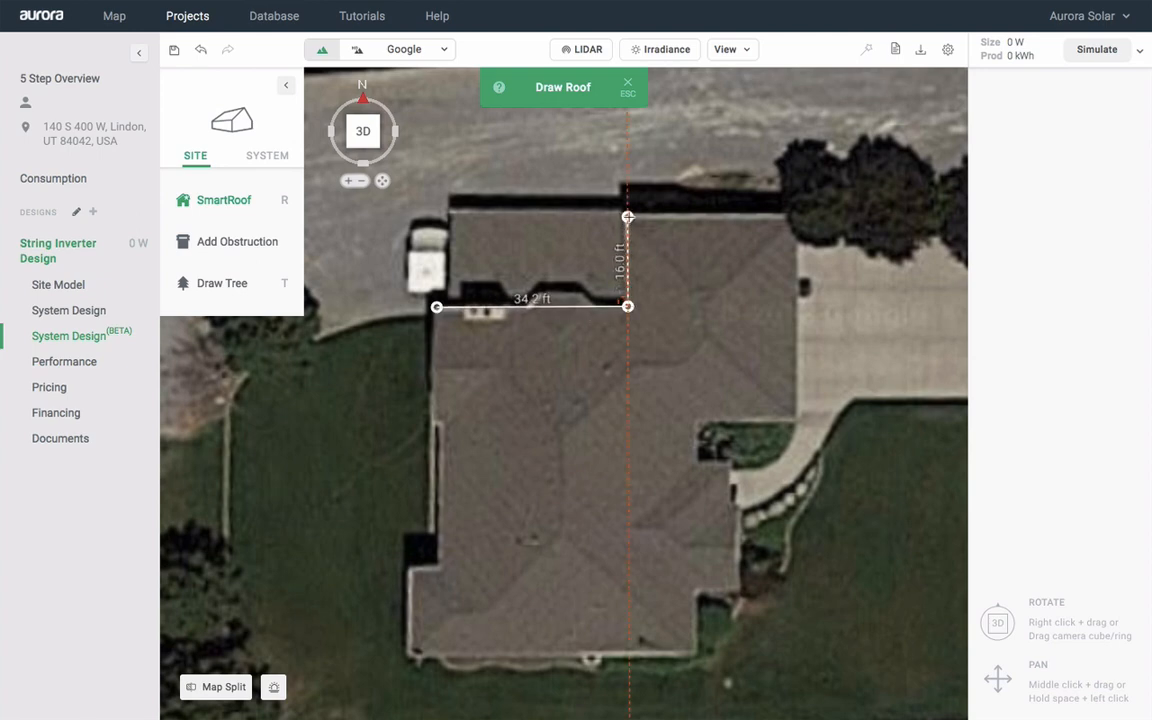
{"action": "left_click", "coordinate": [627, 216]}
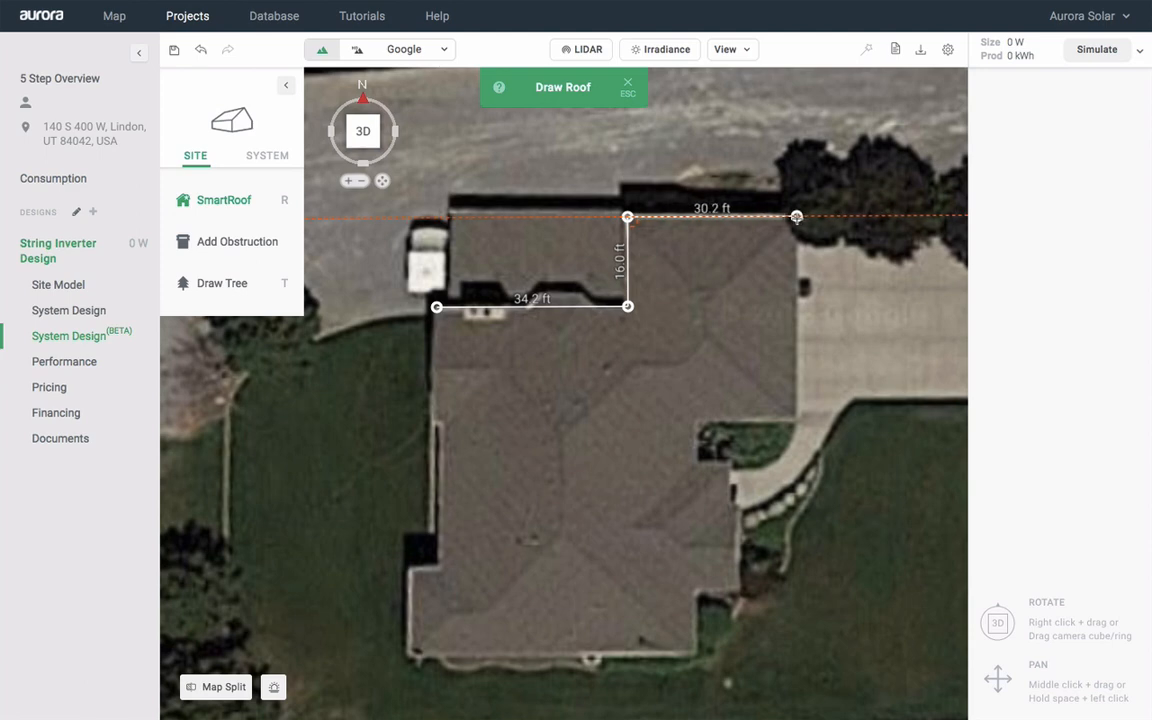
{"action": "left_click", "coordinate": [796, 216]}
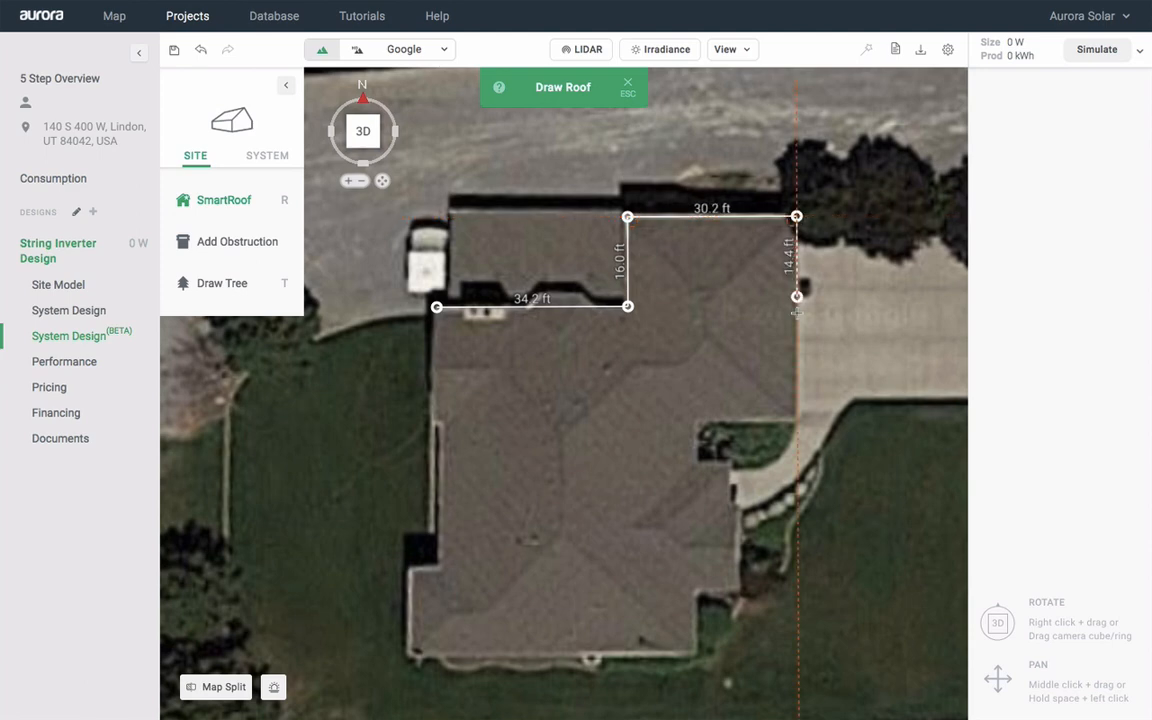
{"action": "left_click", "coordinate": [796, 421]}
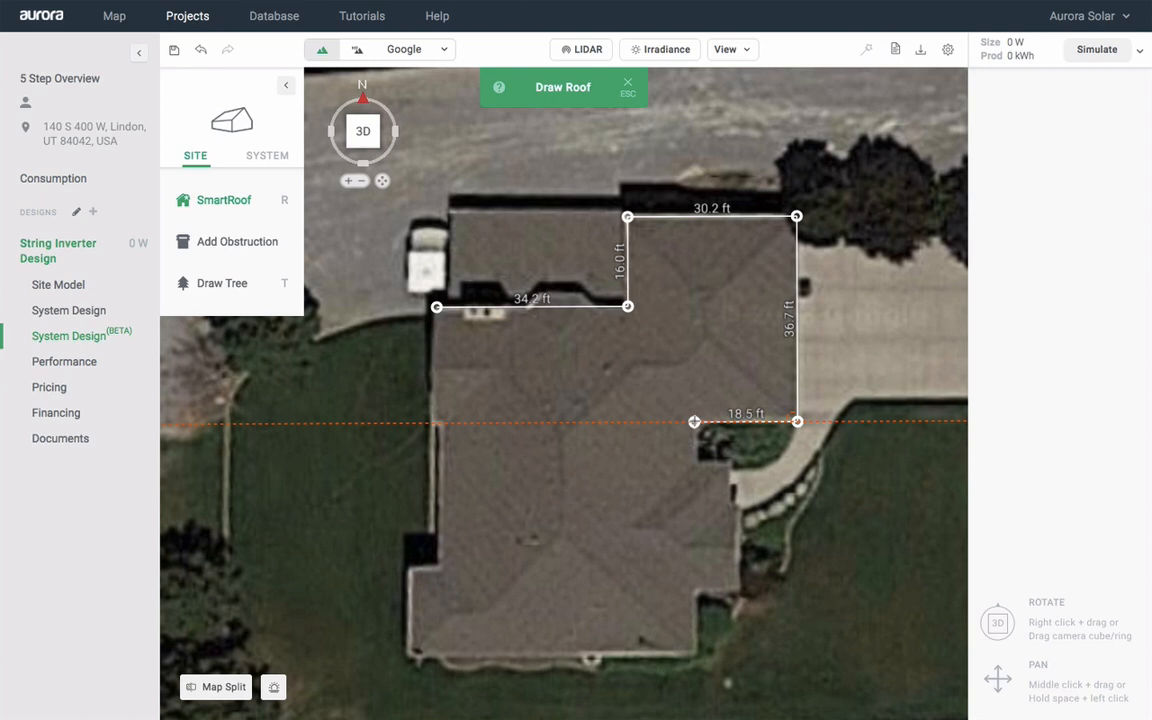
{"action": "left_click", "coordinate": [694, 421]}
Trace the remaining jogs and 8.0, 51.1, 15.7 ft edges, close the outline, and generate the hip roof
{"action": "left_click", "coordinate": [694, 460]}
{"action": "left_click", "coordinate": [728, 460]}
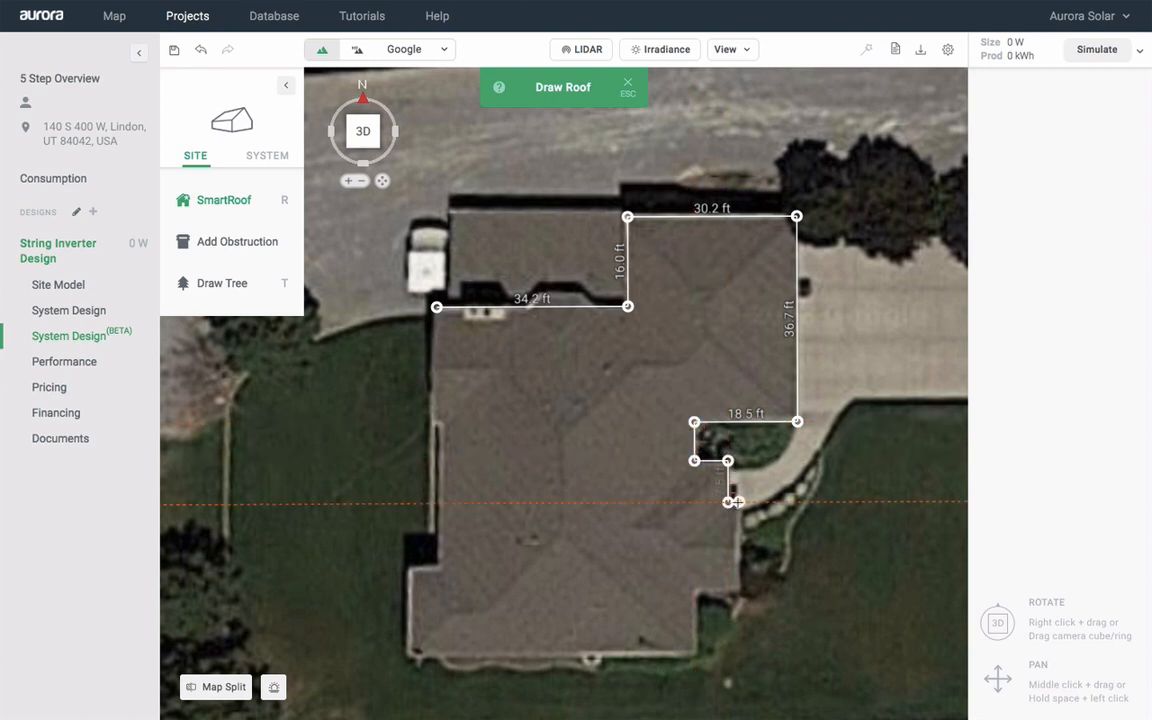
{"action": "left_click", "coordinate": [728, 501]}
{"action": "left_click", "coordinate": [739, 501]}
{"action": "left_click", "coordinate": [739, 589]}
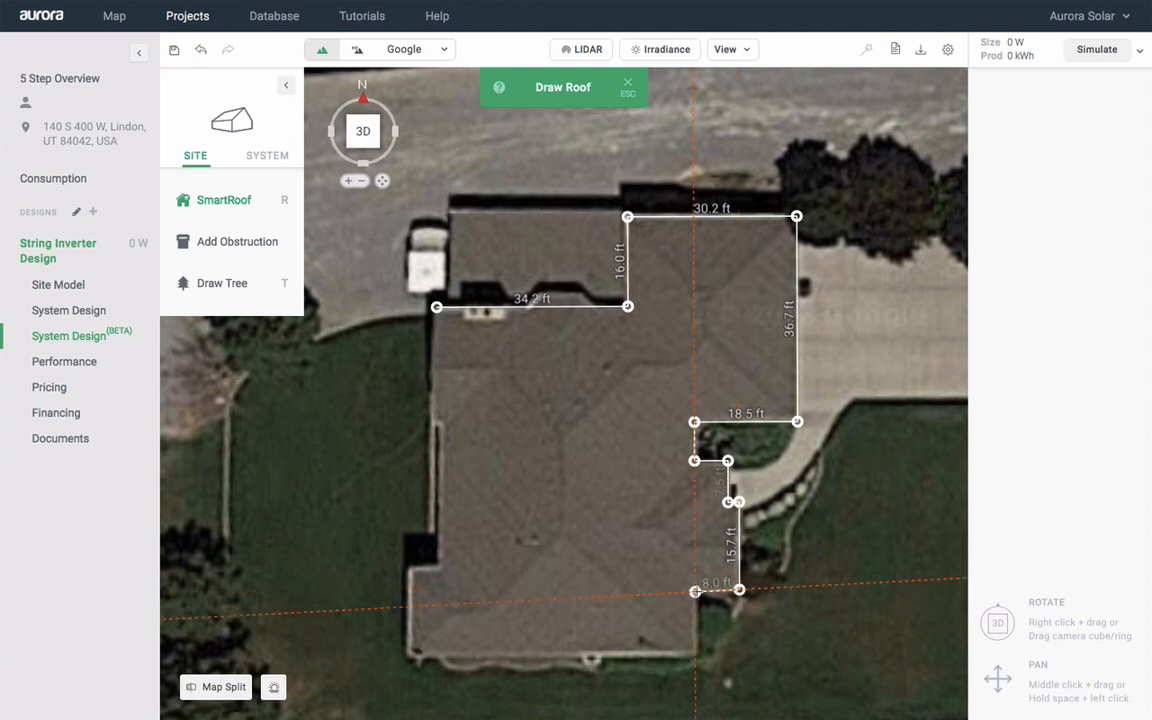
{"action": "left_click", "coordinate": [695, 591]}
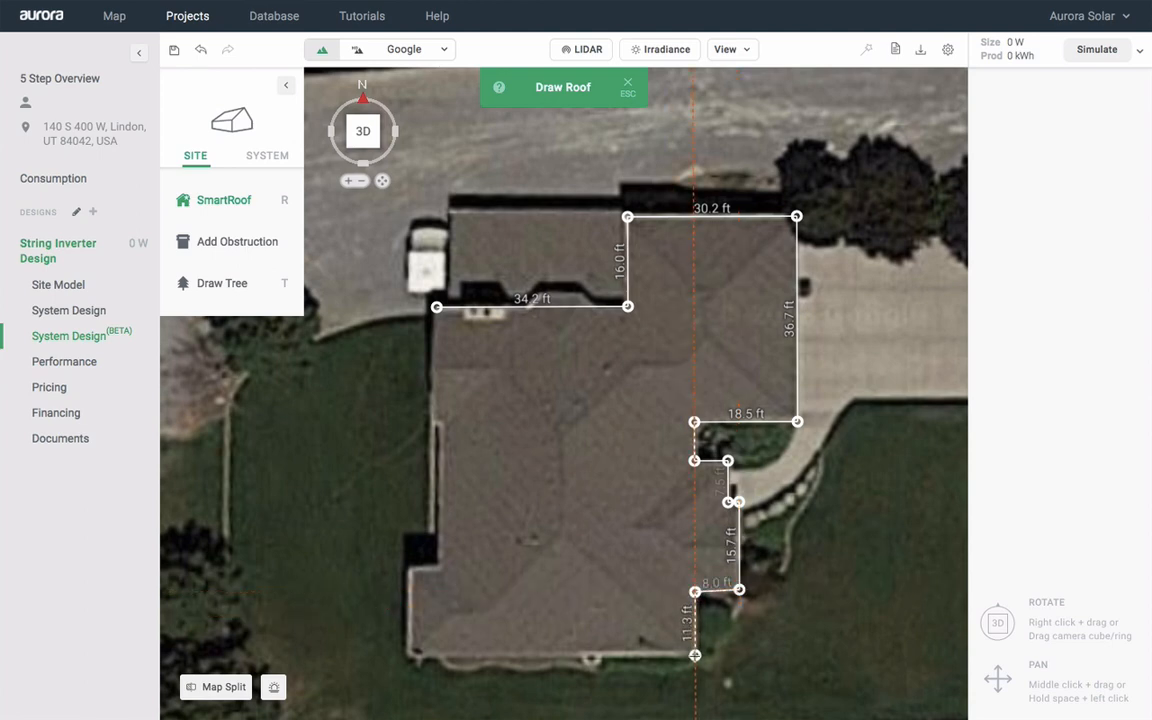
{"action": "left_click", "coordinate": [695, 656]}
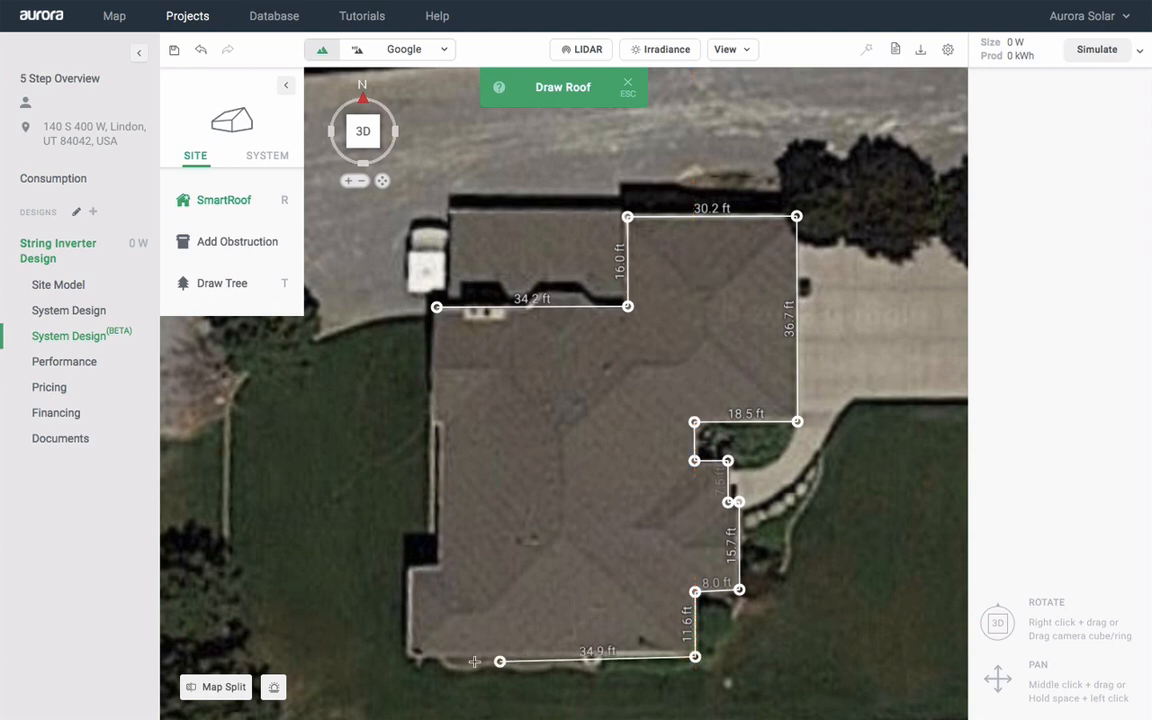
{"action": "left_click", "coordinate": [409, 657]}
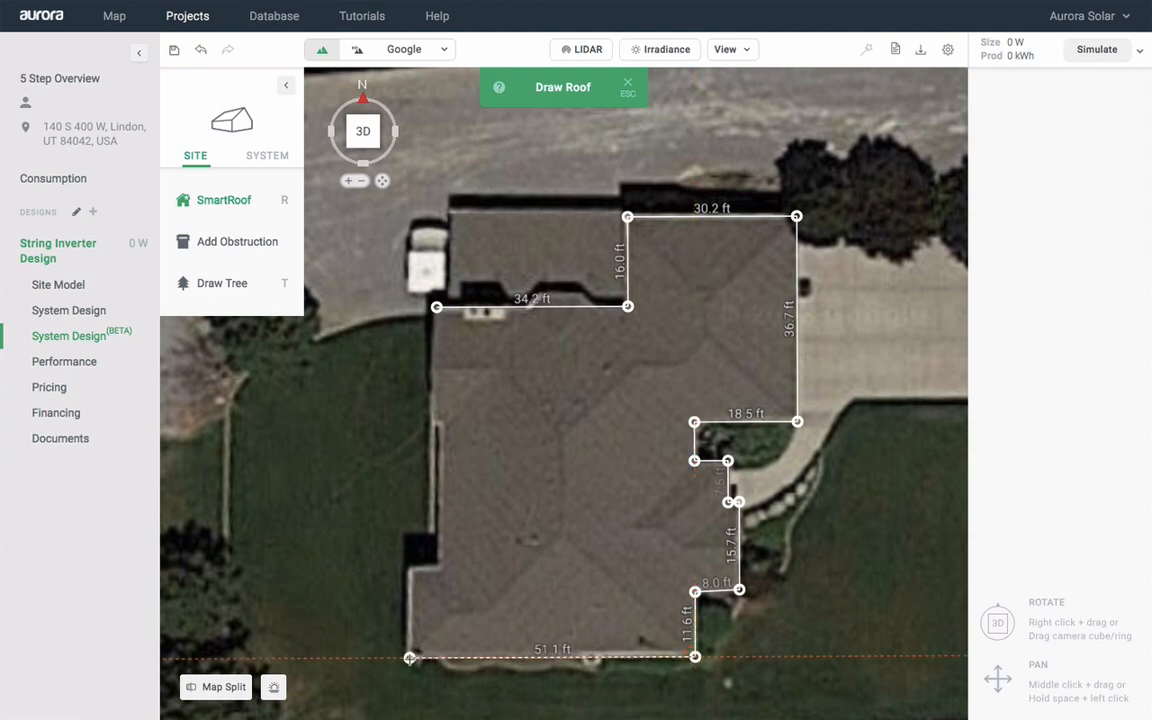
{"action": "left_click", "coordinate": [409, 570]}
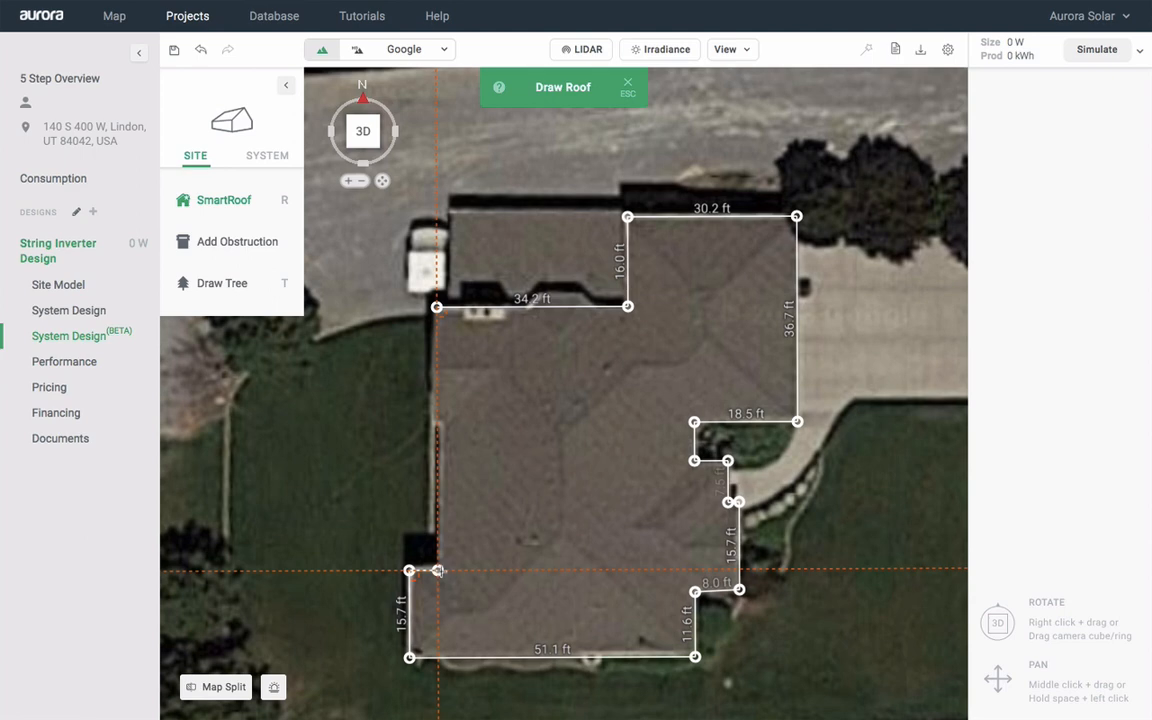
{"action": "left_click", "coordinate": [440, 570]}
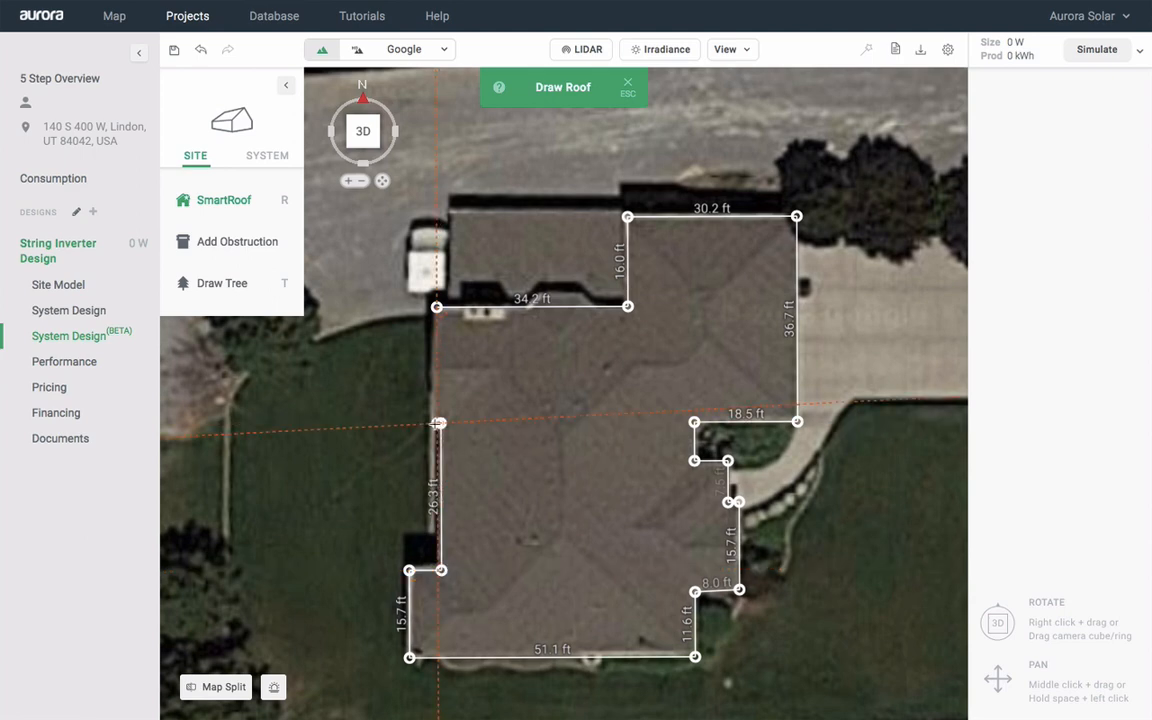
{"action": "left_click", "coordinate": [437, 423]}
{"action": "left_click", "coordinate": [437, 307]}
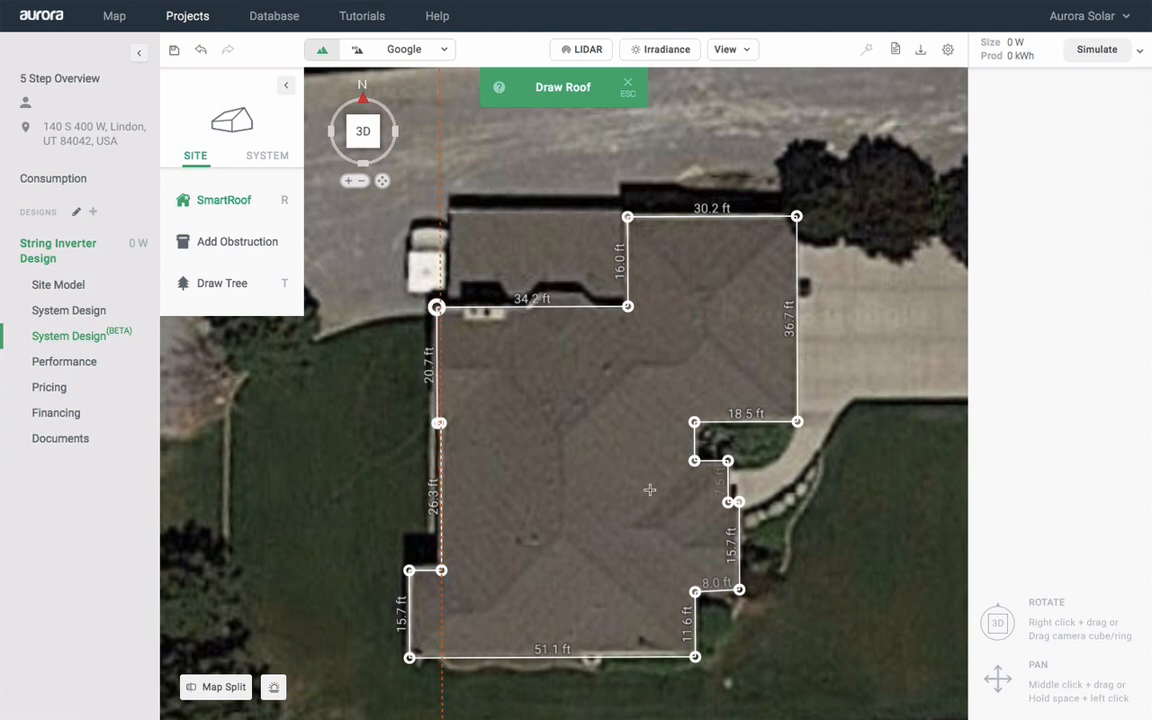
{"action": "left_click", "coordinate": [694, 590]}
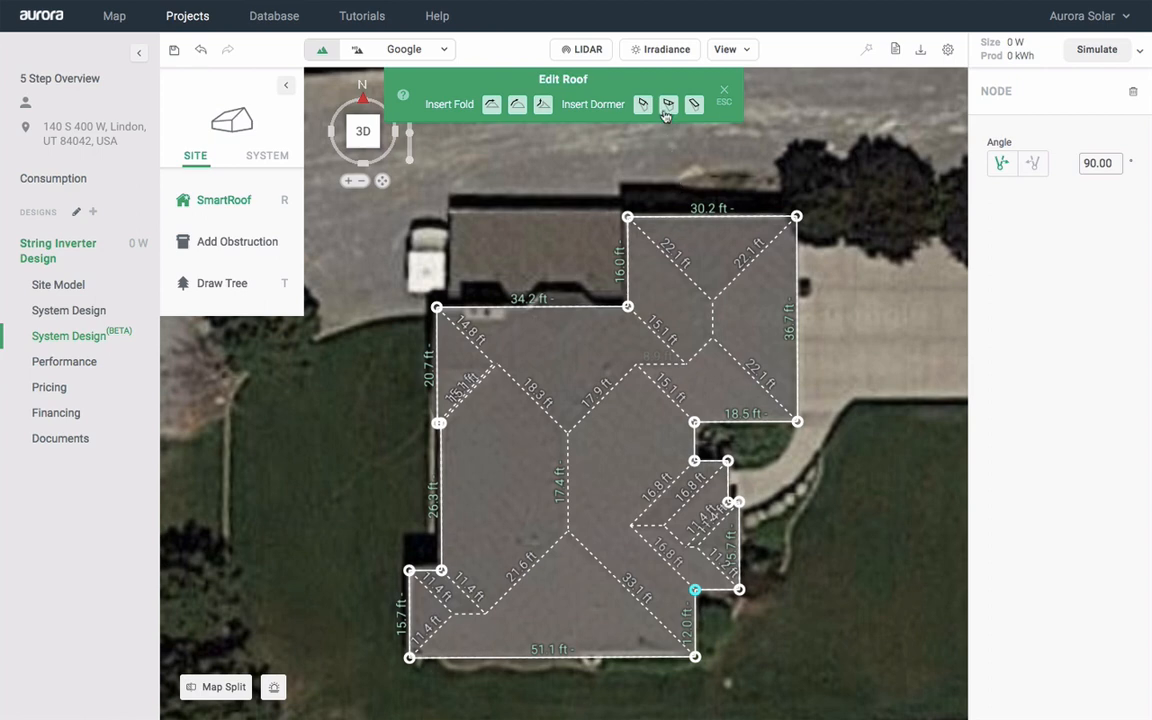
Insert a hipped dormer on the roof's upper edge, finish editing, and view it in 3D
{"action": "left_click", "coordinate": [668, 104]}
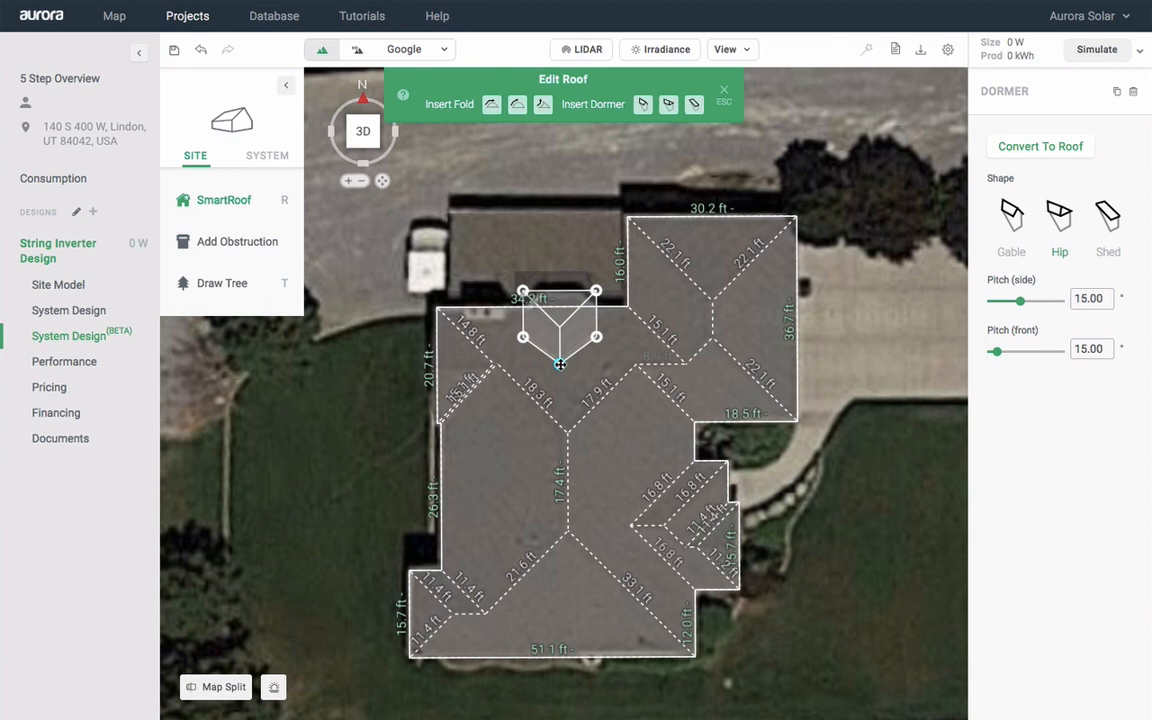
{"action": "left_click", "coordinate": [559, 362]}
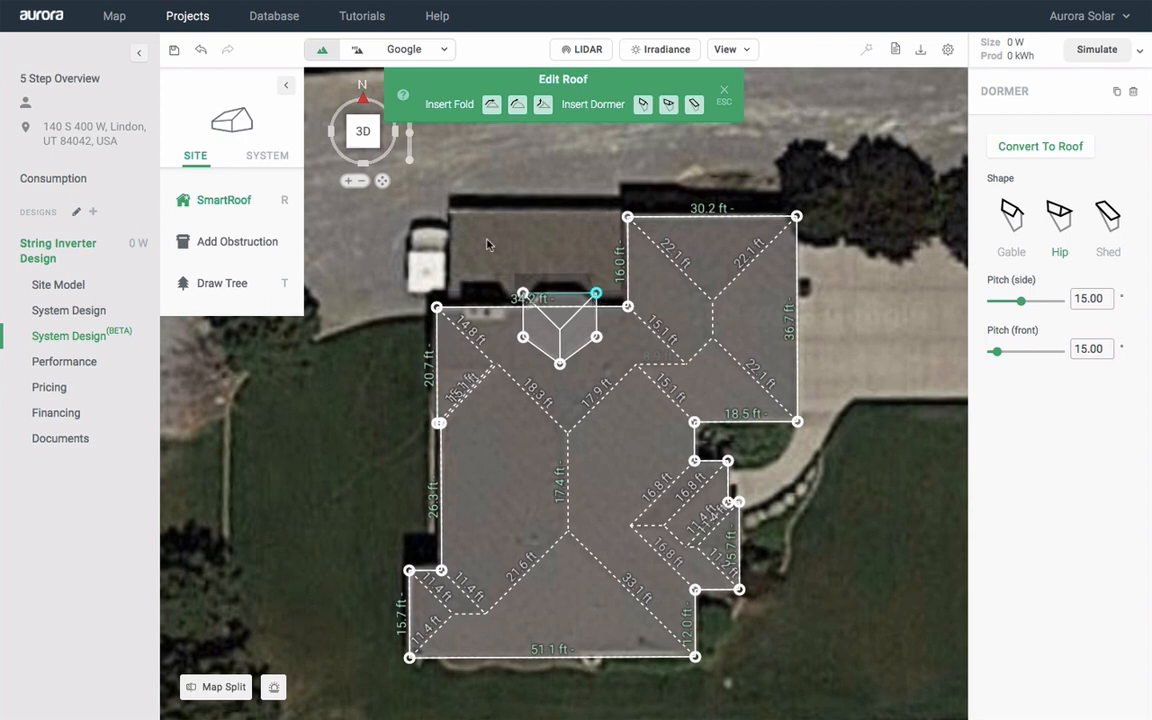
{"action": "left_click", "coordinate": [436, 222]}
{"action": "left_click", "coordinate": [436, 222]}
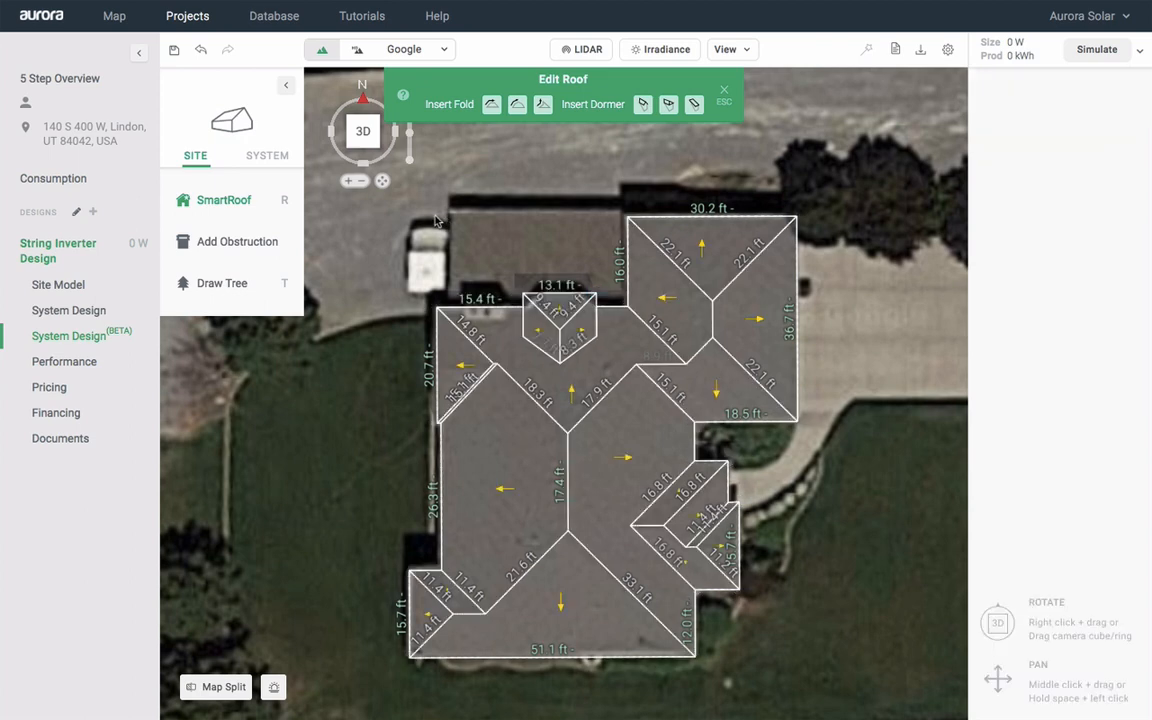
{"action": "left_click", "coordinate": [367, 145]}
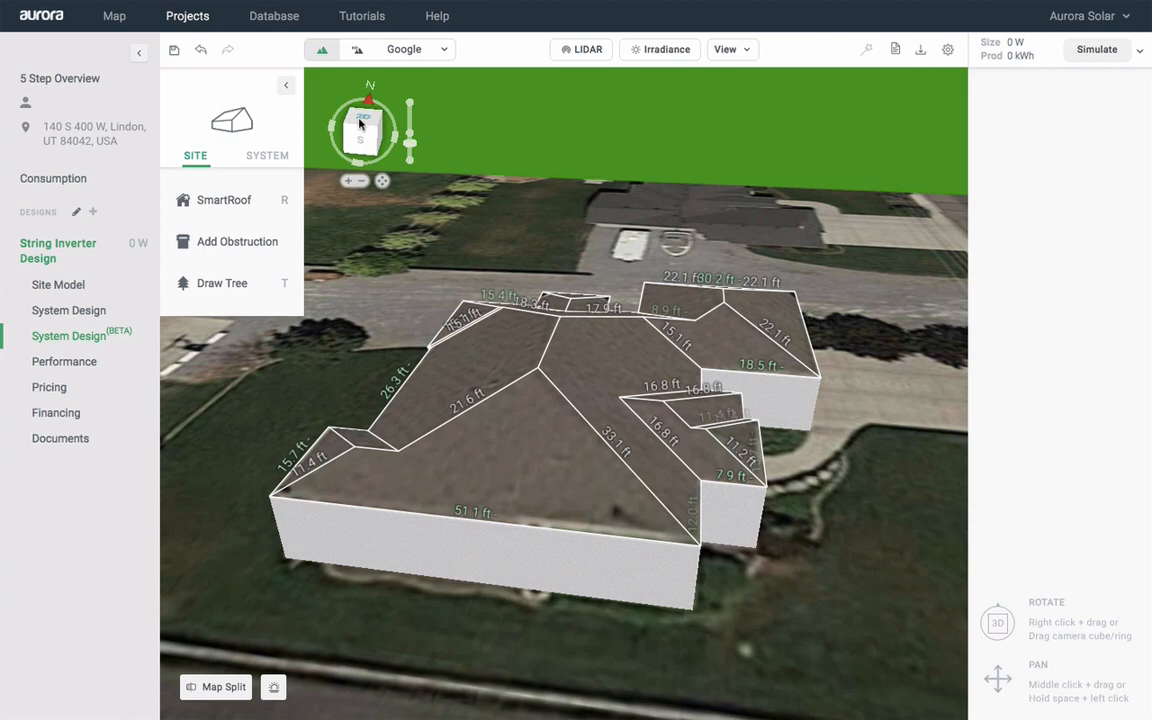
Zoom out and pan around the 3D roof model, then return to the top-down north-up view
{"action": "scroll", "coordinate": [891, 428], "scroll_direction": "down", "scroll_amount": 3}
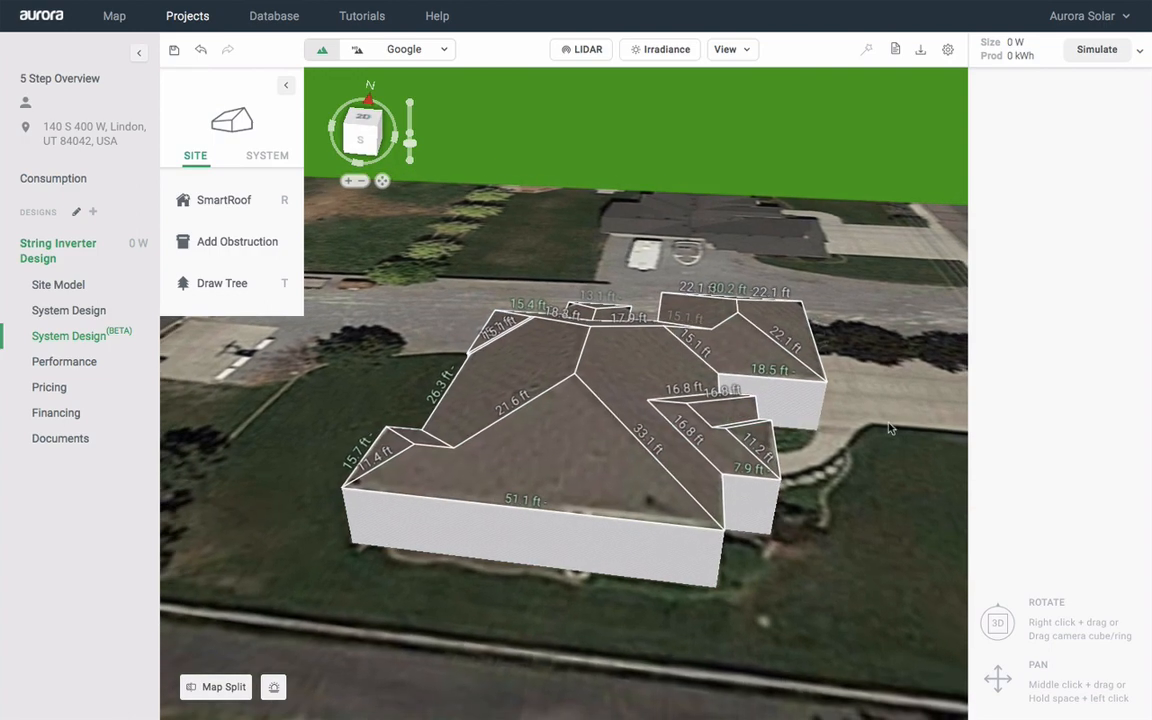
{"action": "scroll", "coordinate": [891, 428], "scroll_direction": "down", "scroll_amount": 2}
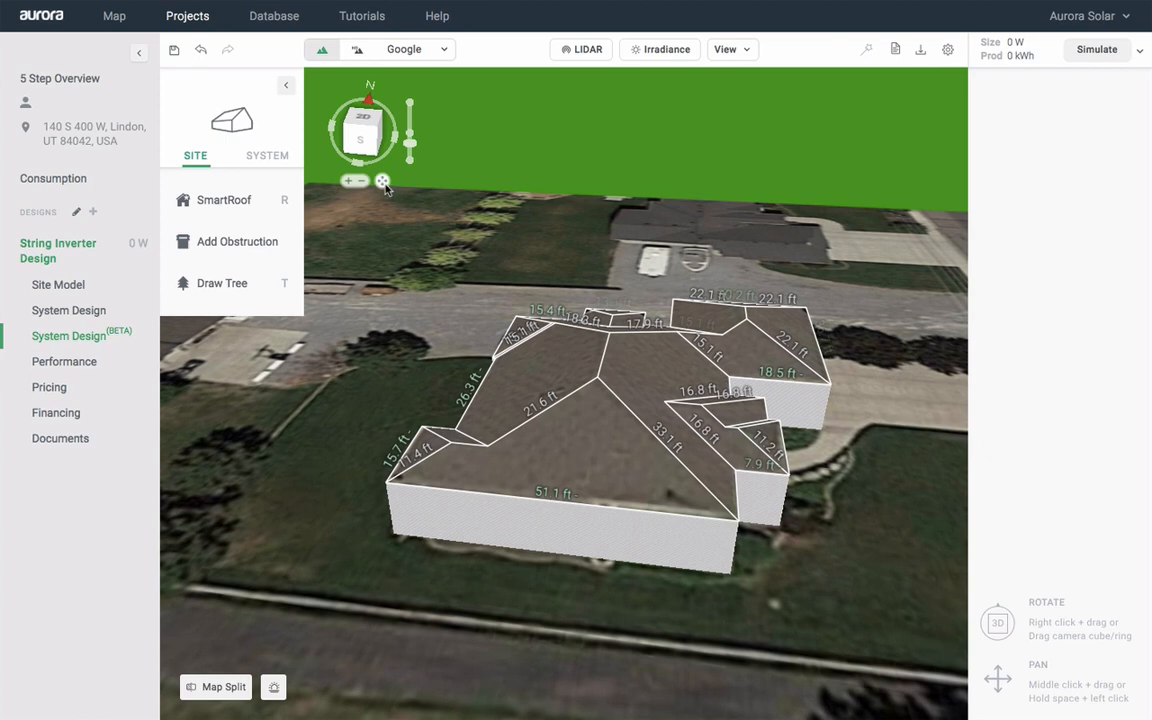
{"action": "left_click_drag", "start_coordinate": [383, 182], "coordinate": [351, 172]}
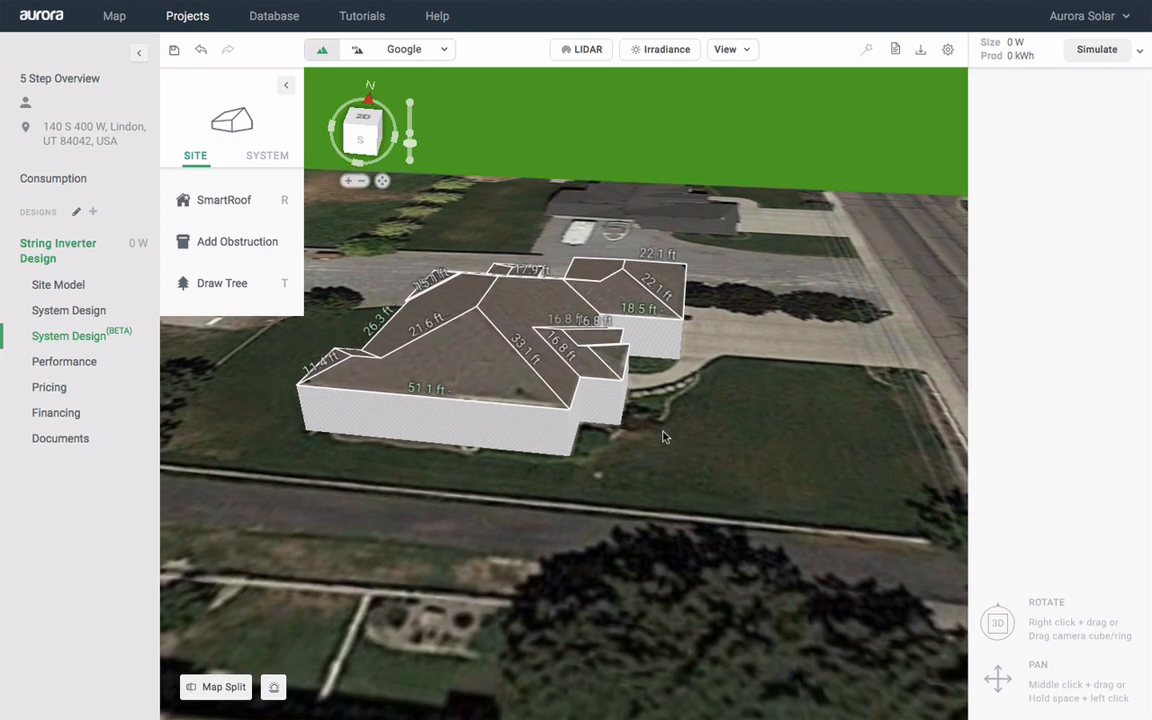
{"action": "scroll", "coordinate": [597, 388], "scroll_direction": "down", "scroll_amount": 1}
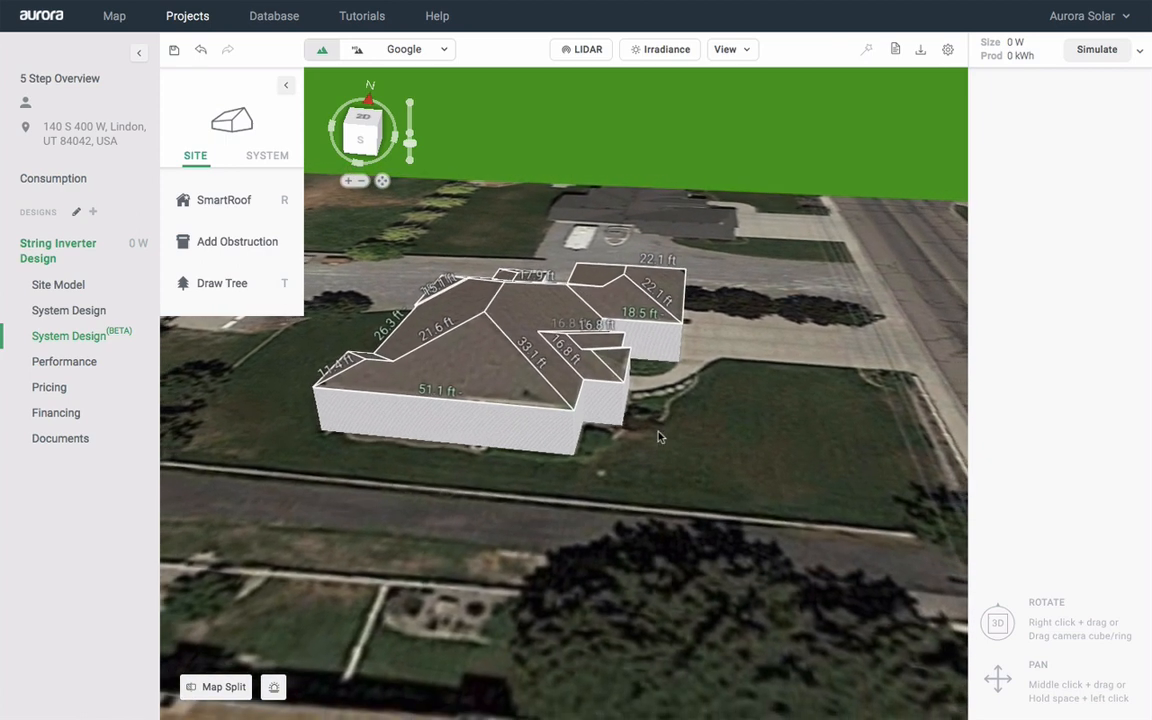
{"action": "left_click_drag", "start_coordinate": [364, 146], "coordinate": [375, 168]}
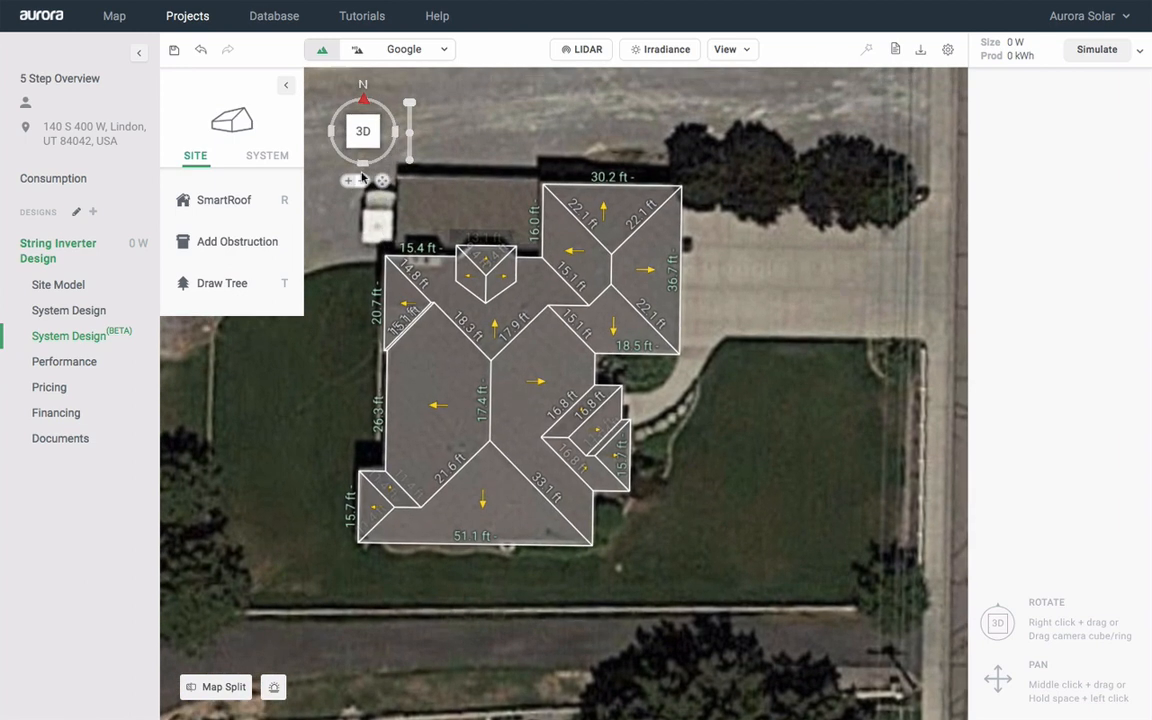
Place four round trees along the row of trees north of the house
{"action": "left_click", "coordinate": [230, 289]}
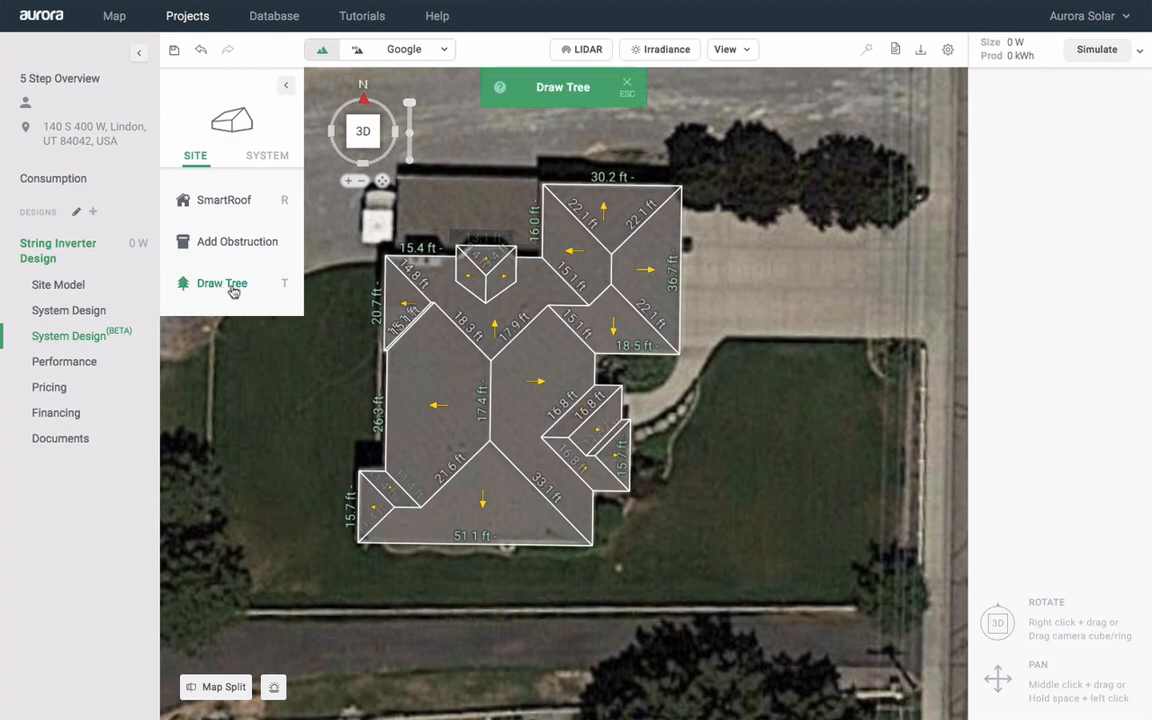
{"action": "left_click", "coordinate": [696, 166]}
{"action": "left_click", "coordinate": [727, 189]}
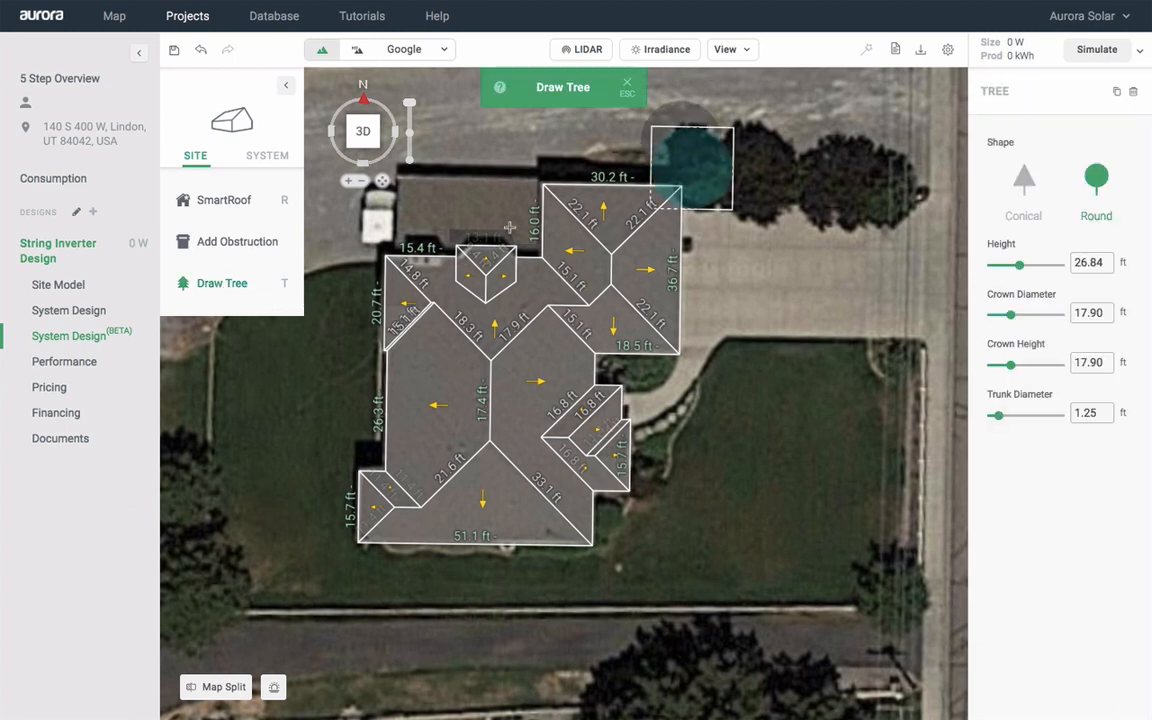
{"action": "left_click", "coordinate": [756, 175]}
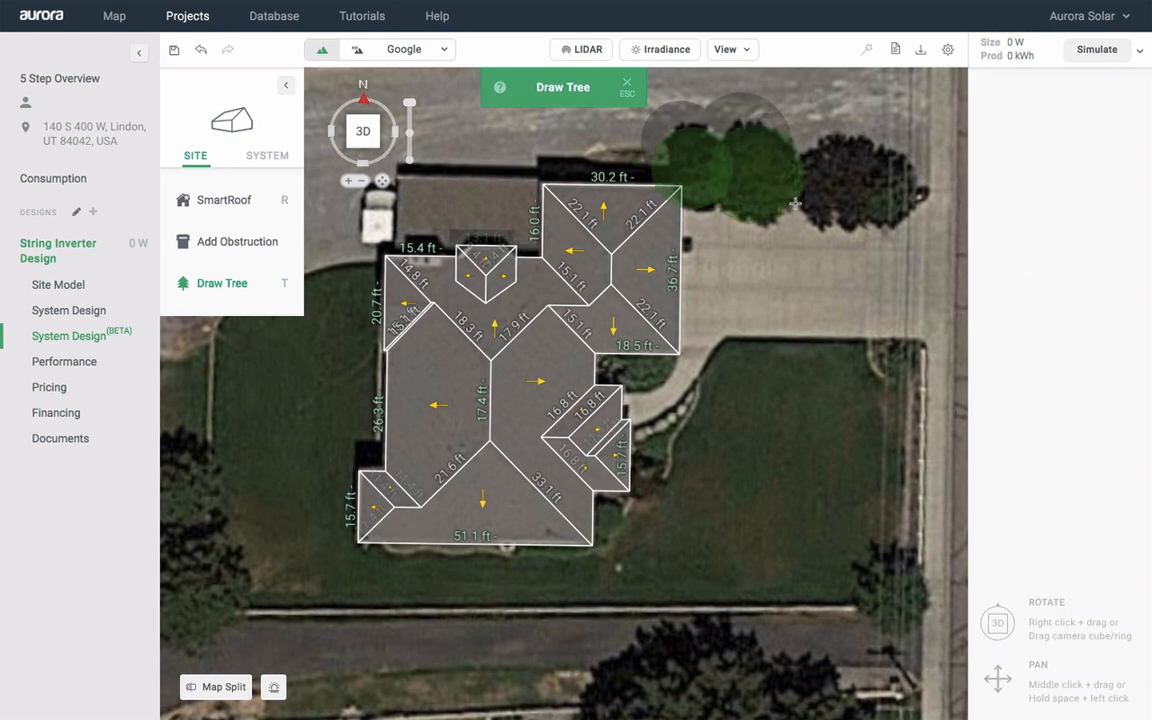
{"action": "left_click", "coordinate": [795, 203]}
{"action": "left_click", "coordinate": [846, 183]}
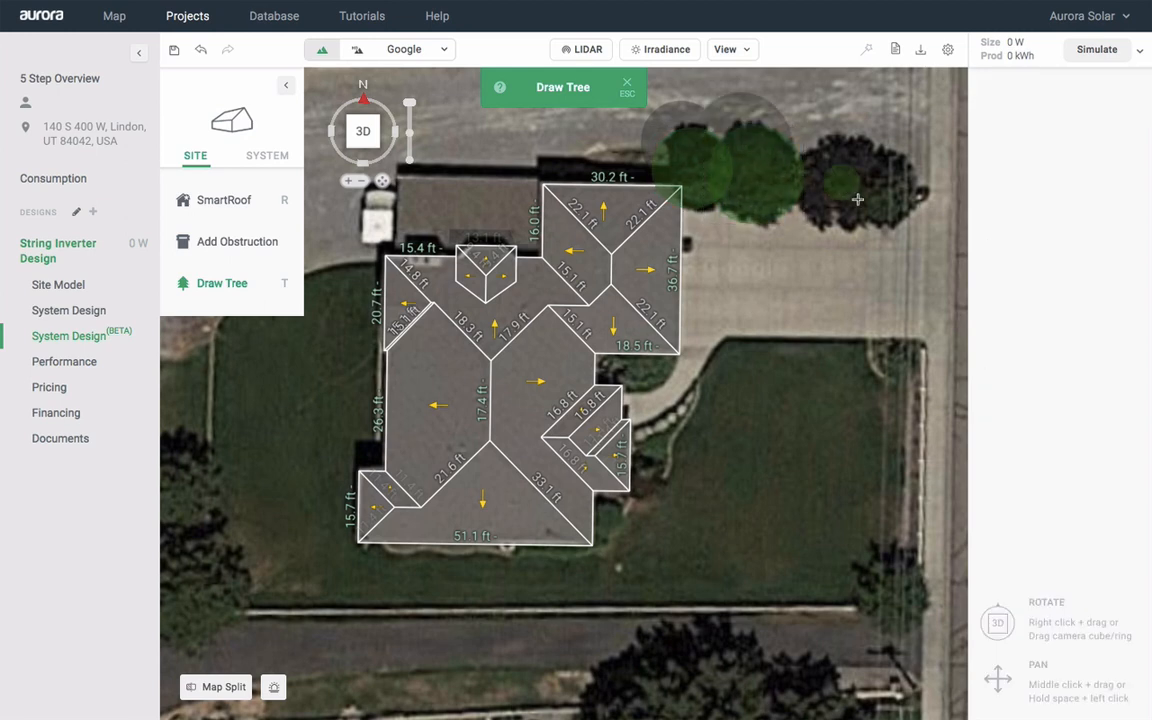
{"action": "left_click", "coordinate": [872, 222]}
{"action": "left_click", "coordinate": [891, 187]}
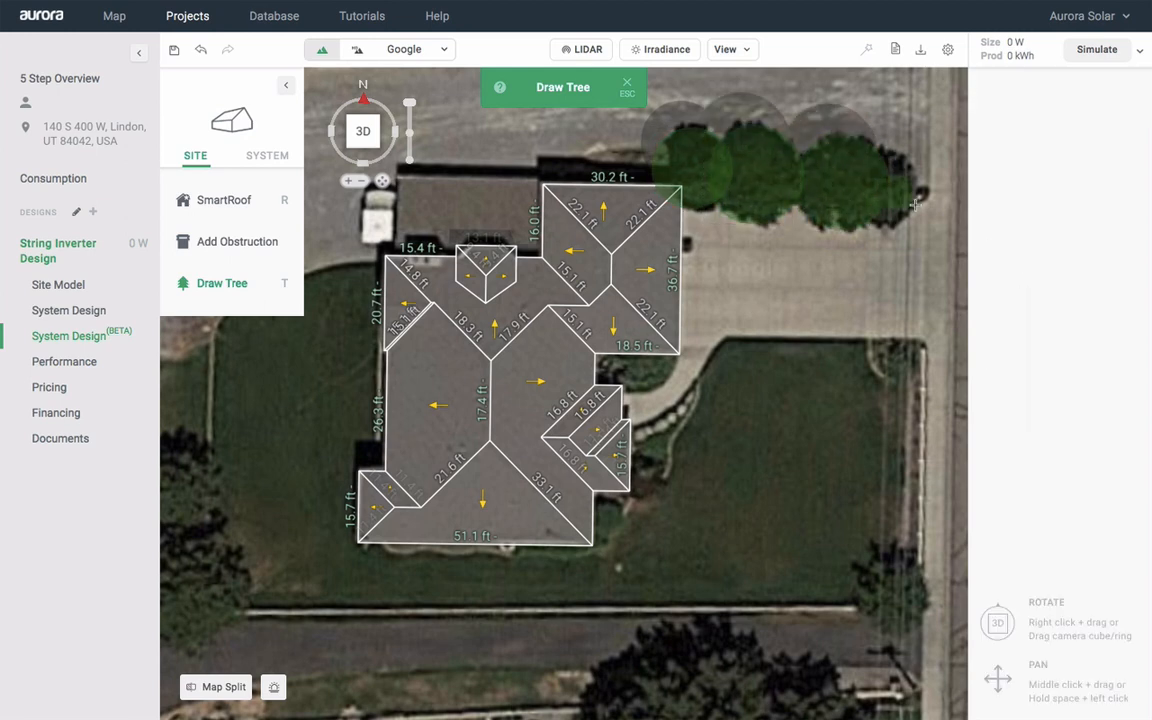
{"action": "left_click", "coordinate": [924, 212]}
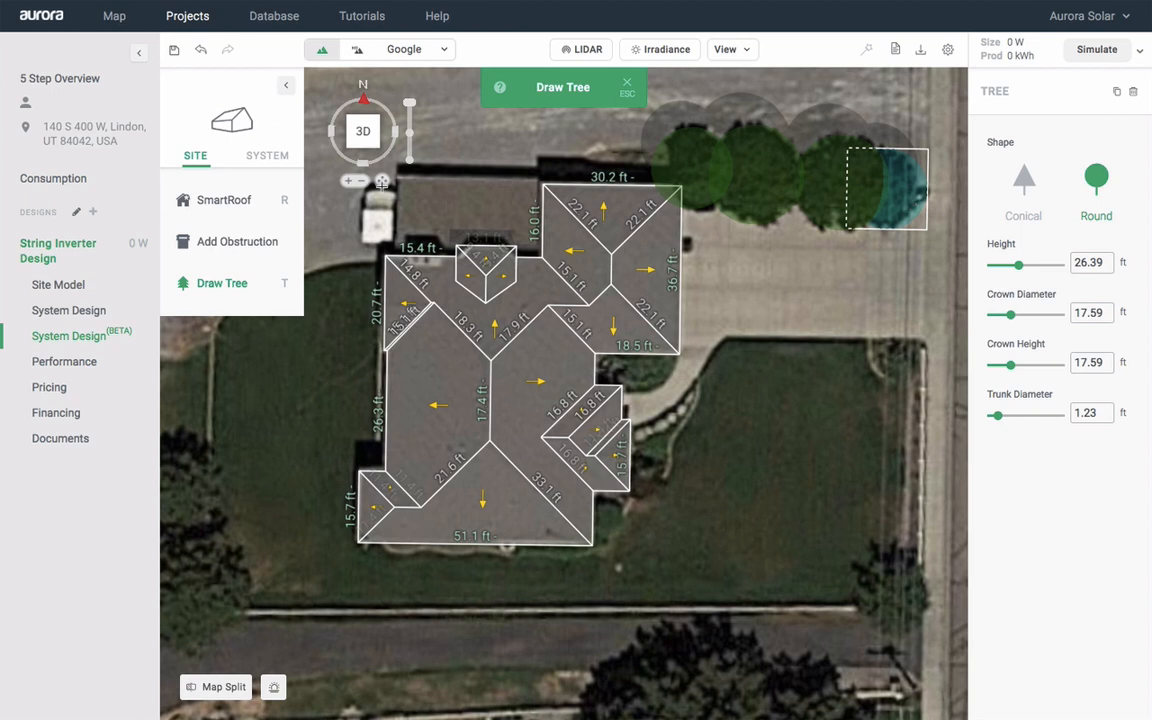
Add trees west, southwest and northwest of the house, then check all trees in 3D
{"action": "left_click", "coordinate": [381, 182]}
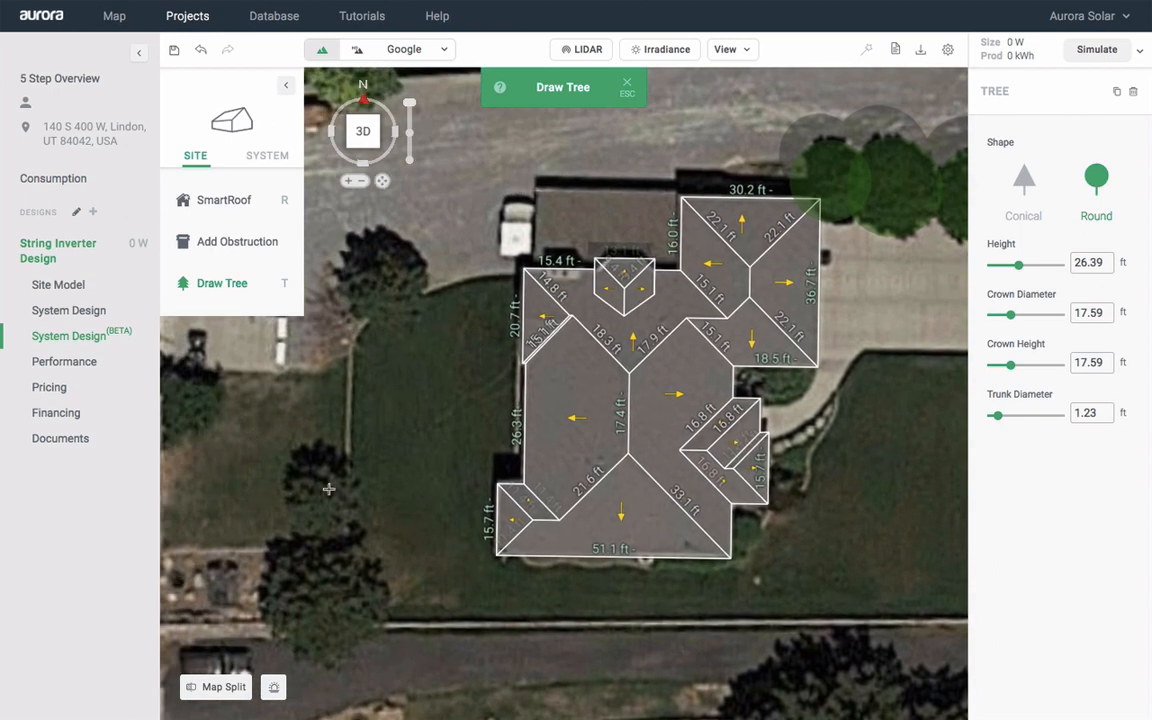
{"action": "left_click", "coordinate": [320, 494]}
{"action": "left_click", "coordinate": [323, 460]}
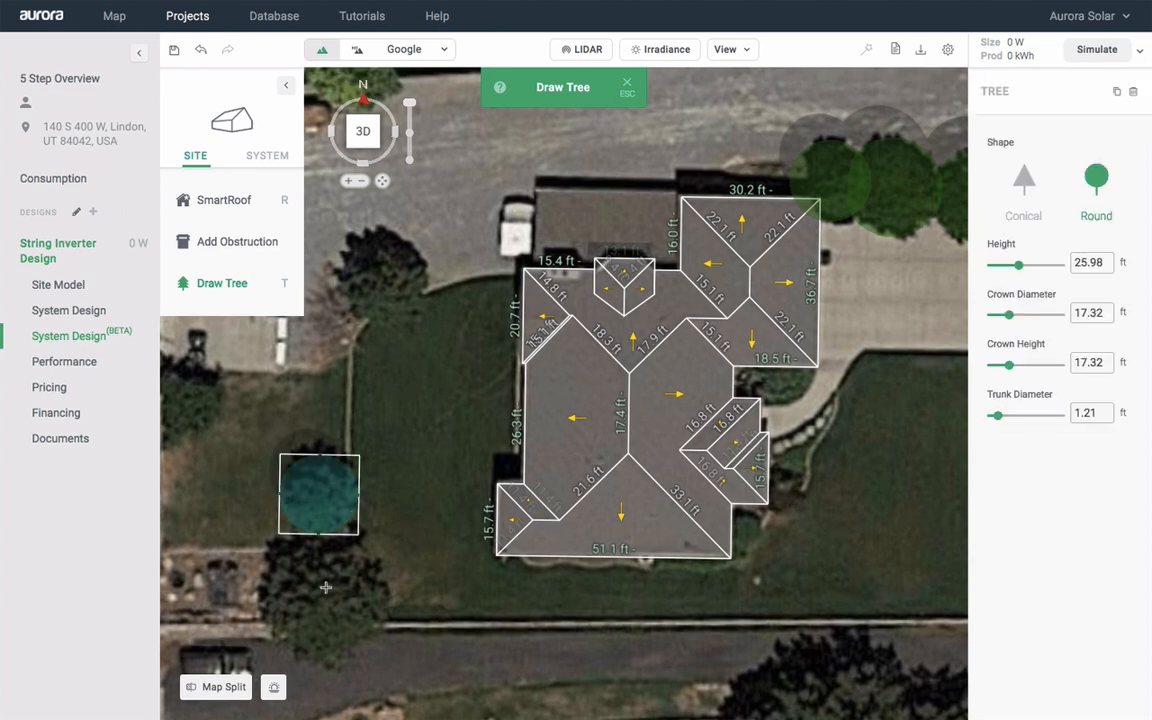
{"action": "left_click", "coordinate": [325, 604]}
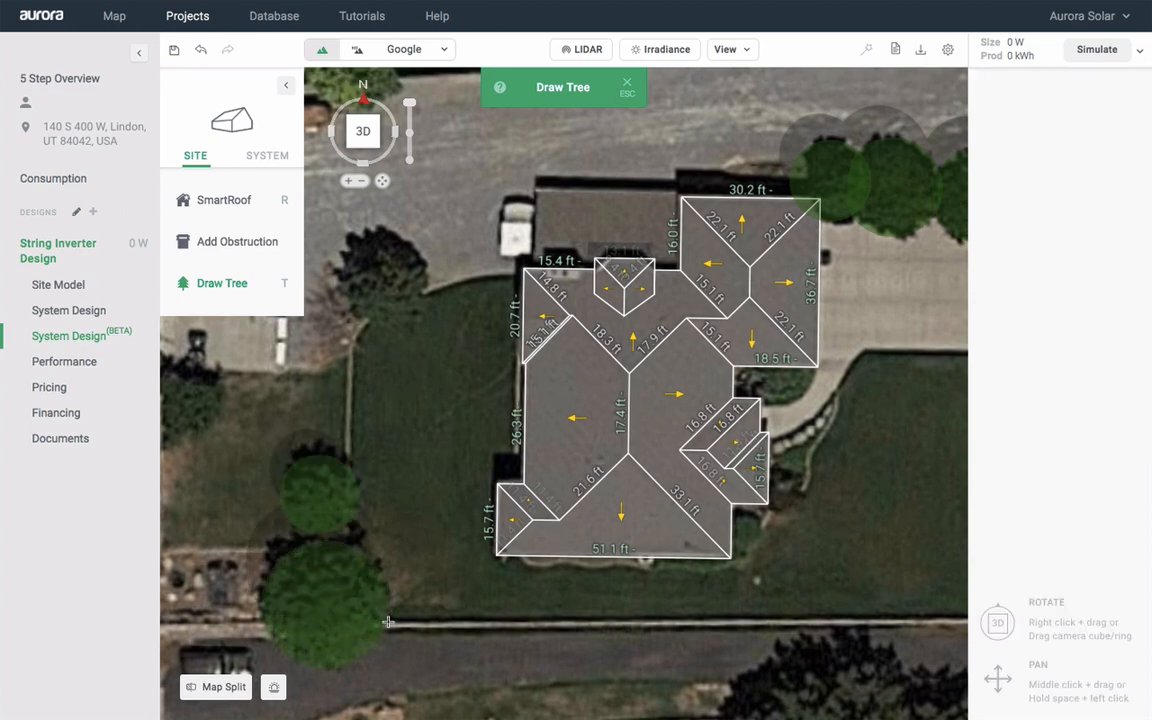
{"action": "left_click", "coordinate": [341, 541]}
{"action": "left_click", "coordinate": [381, 276]}
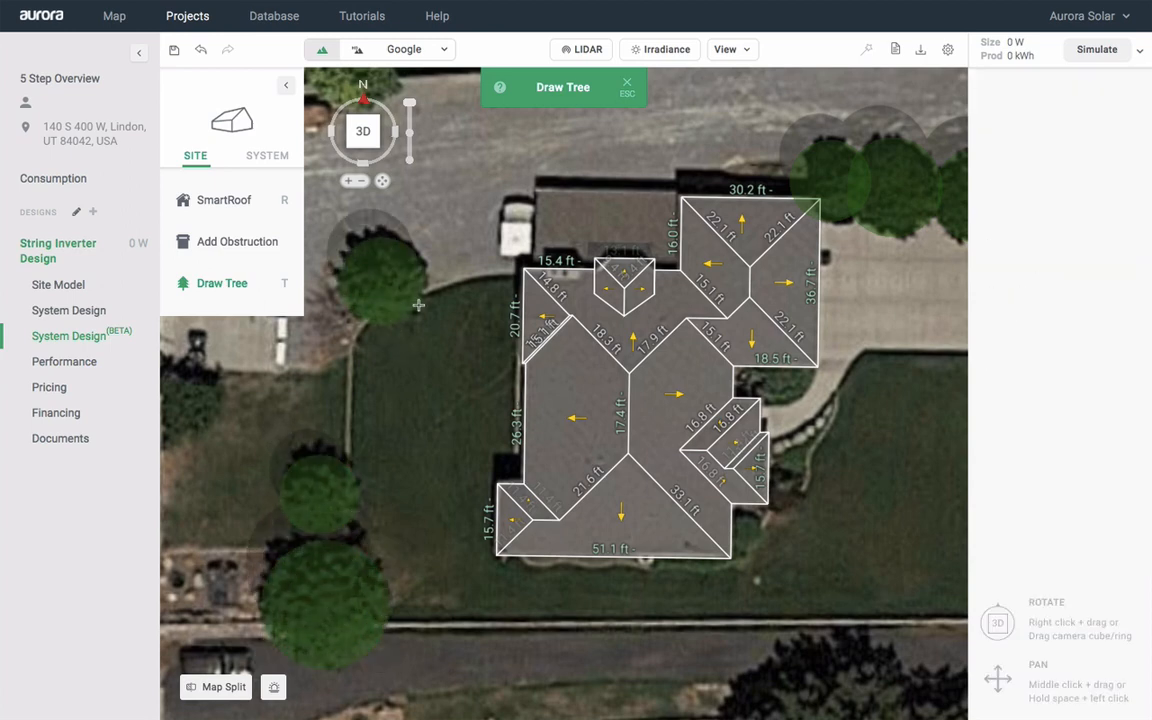
{"action": "left_click", "coordinate": [418, 305]}
{"action": "left_click_drag", "start_coordinate": [381, 181], "coordinate": [291, 173]}
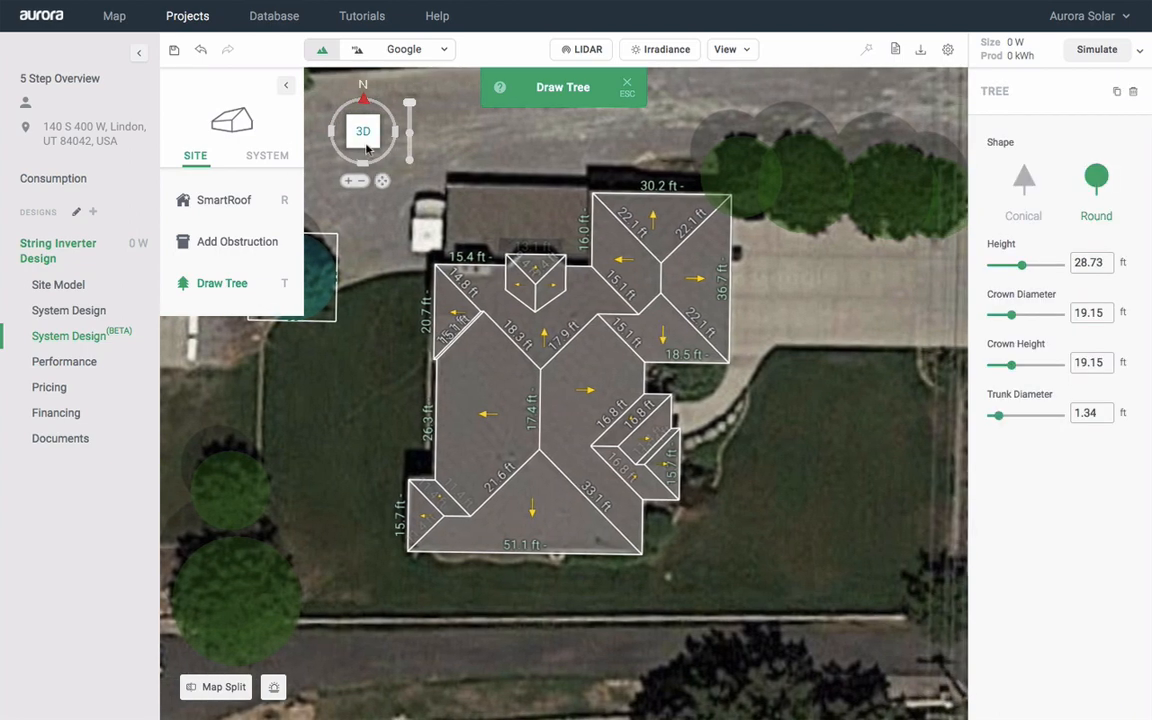
{"action": "left_click", "coordinate": [367, 143]}
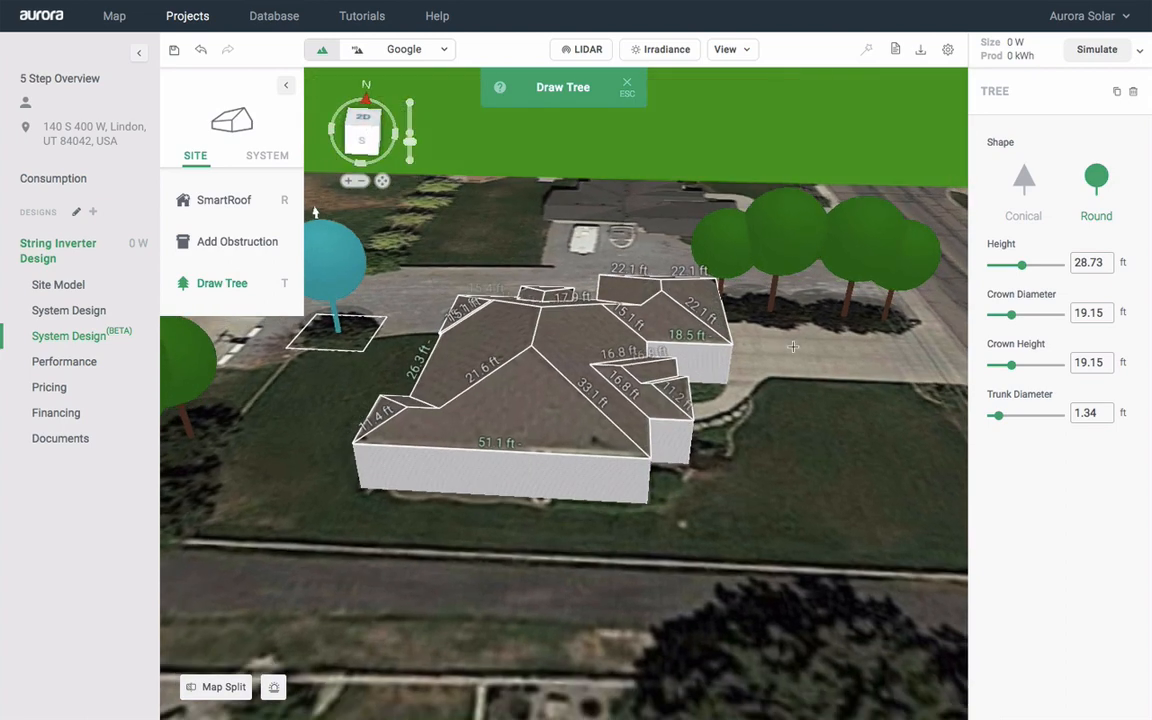
{"action": "key", "text": "Escape"}
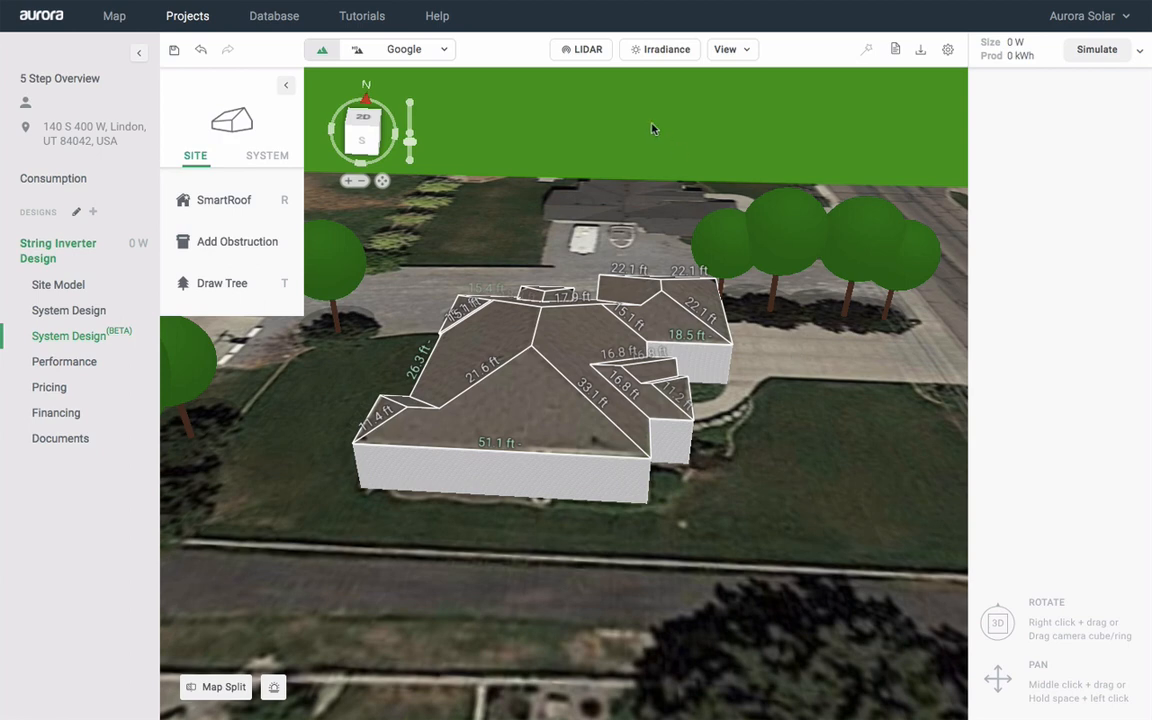
Fit the building model to the LIDAR heights, then hide the LIDAR overlay
{"action": "left_click", "coordinate": [586, 56]}
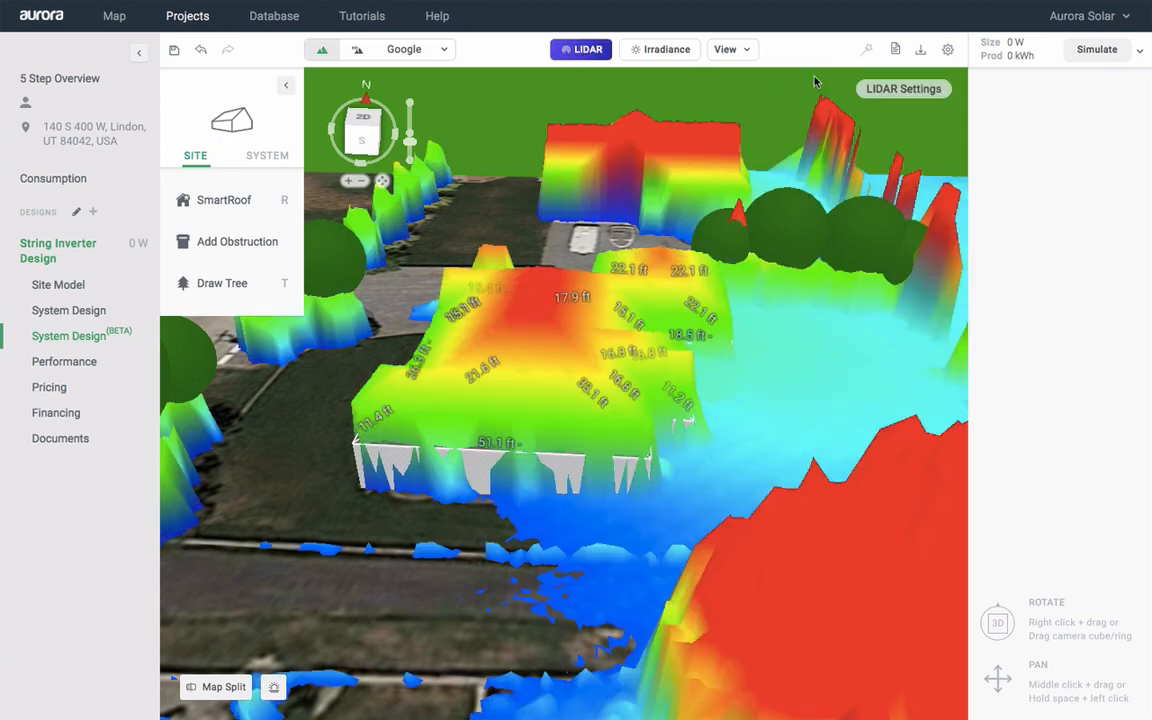
{"action": "left_click", "coordinate": [905, 93]}
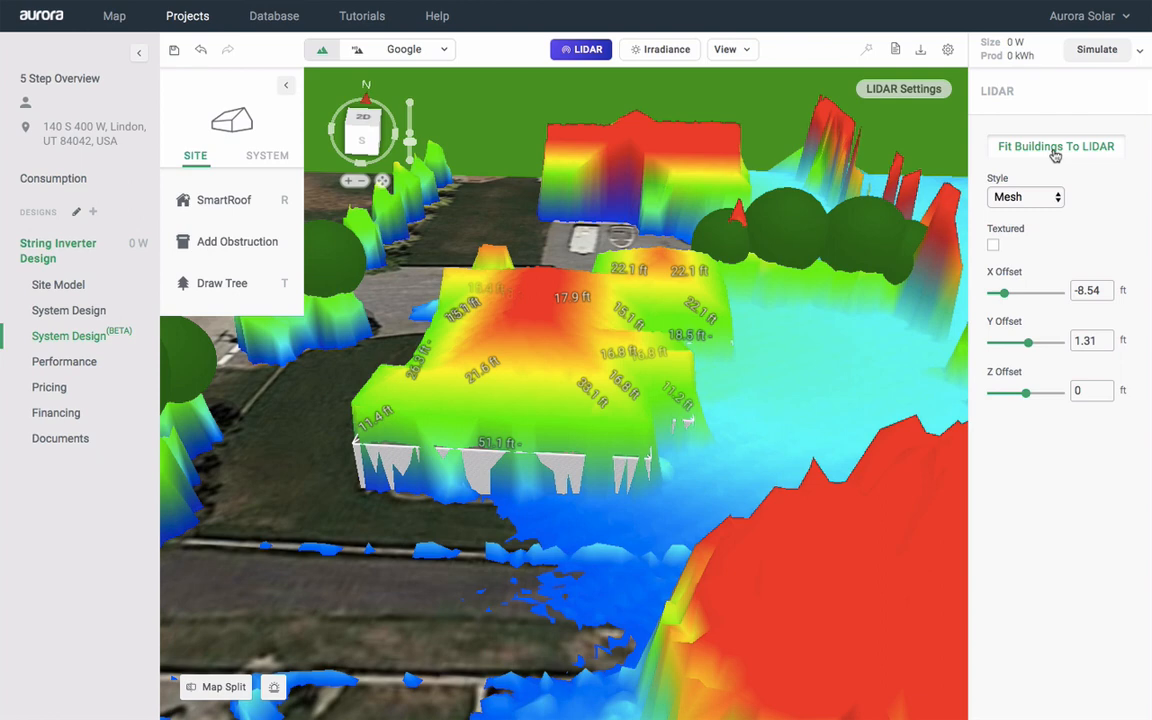
{"action": "left_click", "coordinate": [1055, 148]}
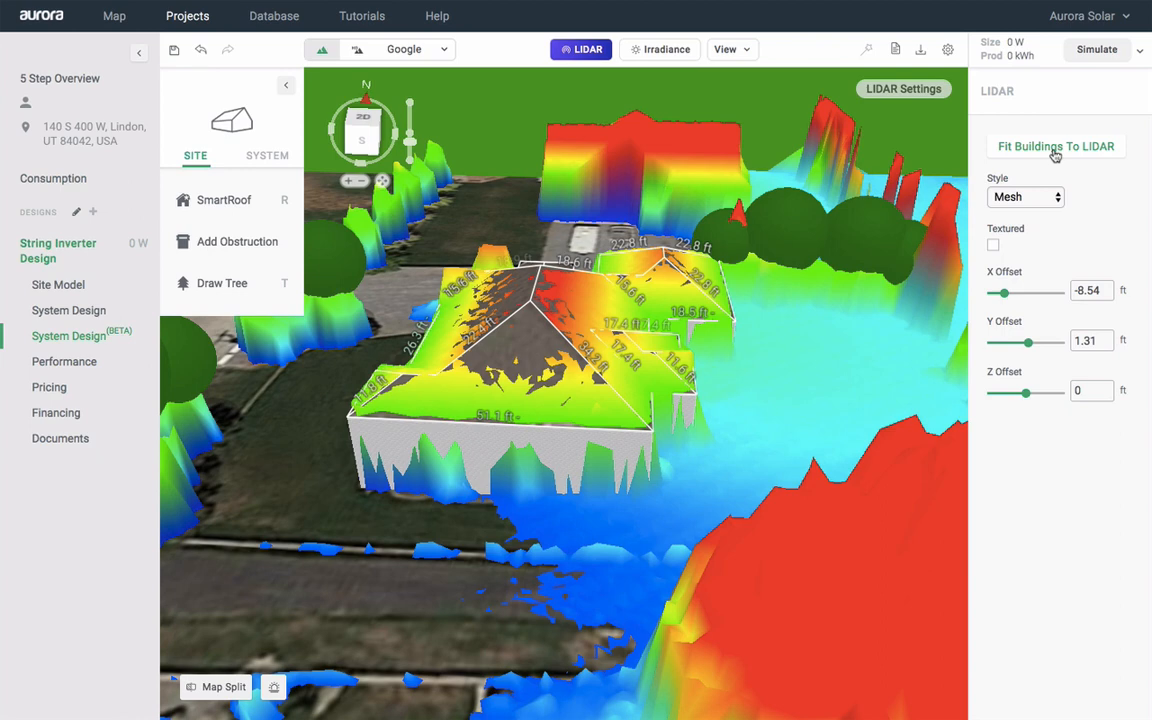
{"action": "left_click", "coordinate": [581, 56]}
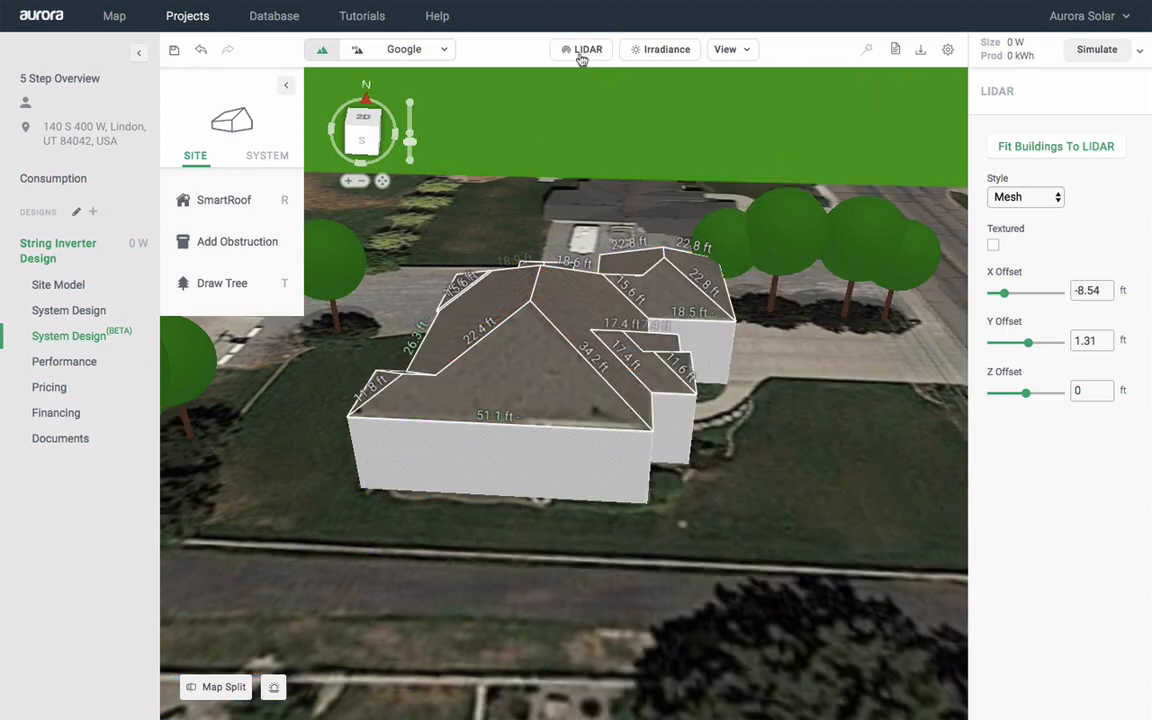
Show the roof irradiance heat map in a top-down view and bring up the SYSTEM tools
{"action": "left_click", "coordinate": [663, 52]}
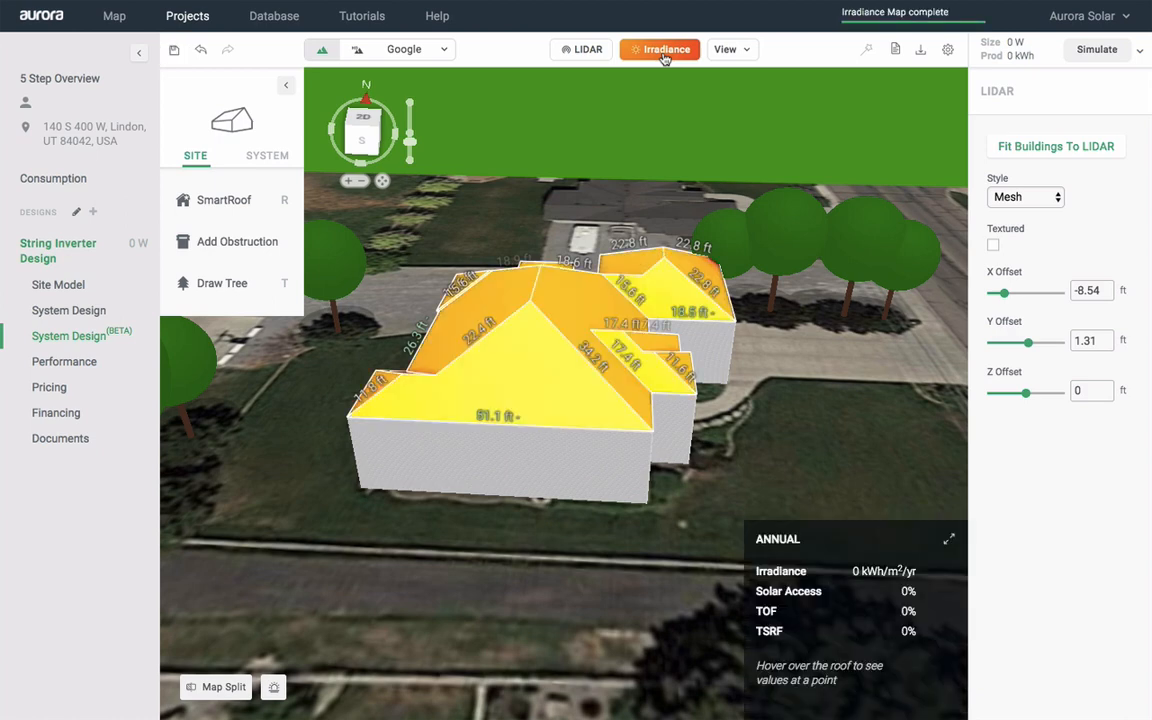
{"action": "left_click_drag", "start_coordinate": [363, 131], "coordinate": [365, 139]}
{"action": "left_click", "coordinate": [365, 139]}
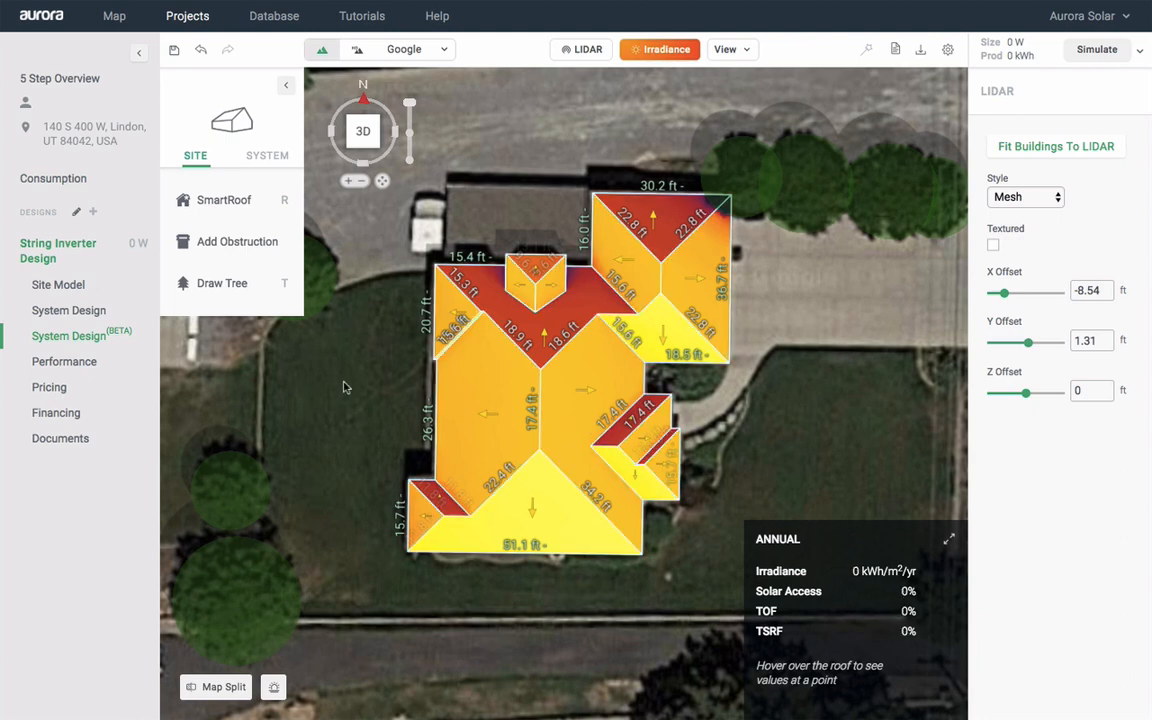
{"action": "left_click", "coordinate": [267, 156]}
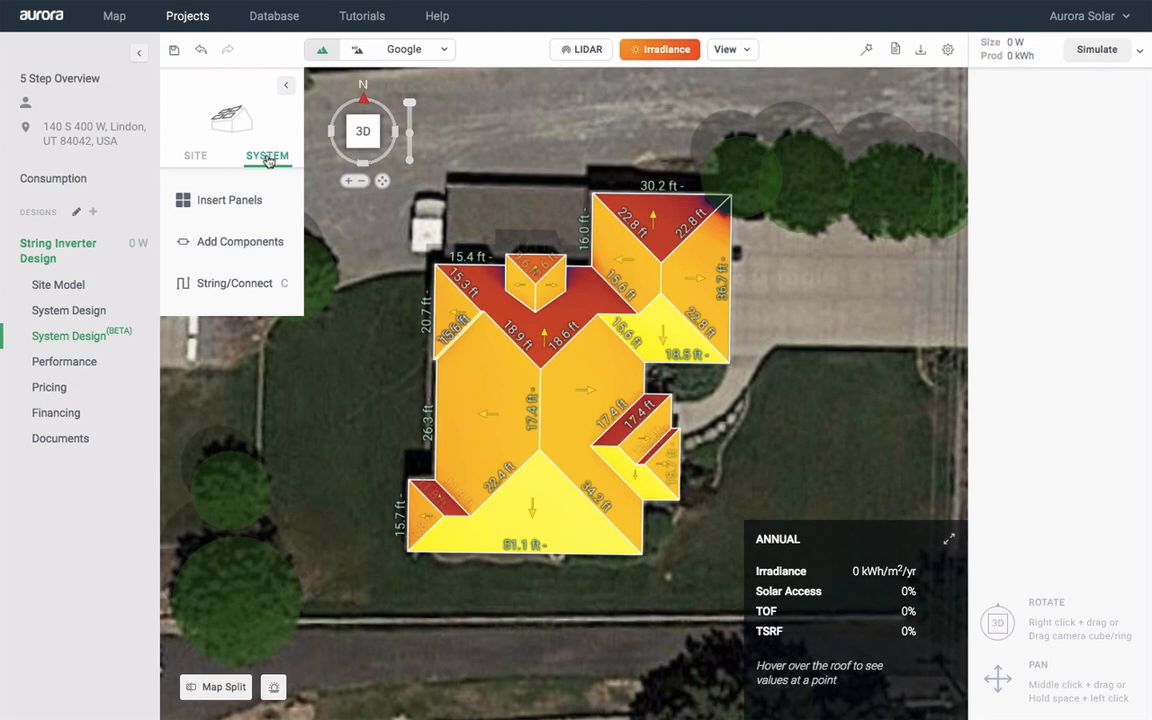
Fill the bottom roof face with Aurora Sample Solar Panels and microinverters for an 8 kW system
{"action": "mouse_move", "coordinate": [227, 208]}
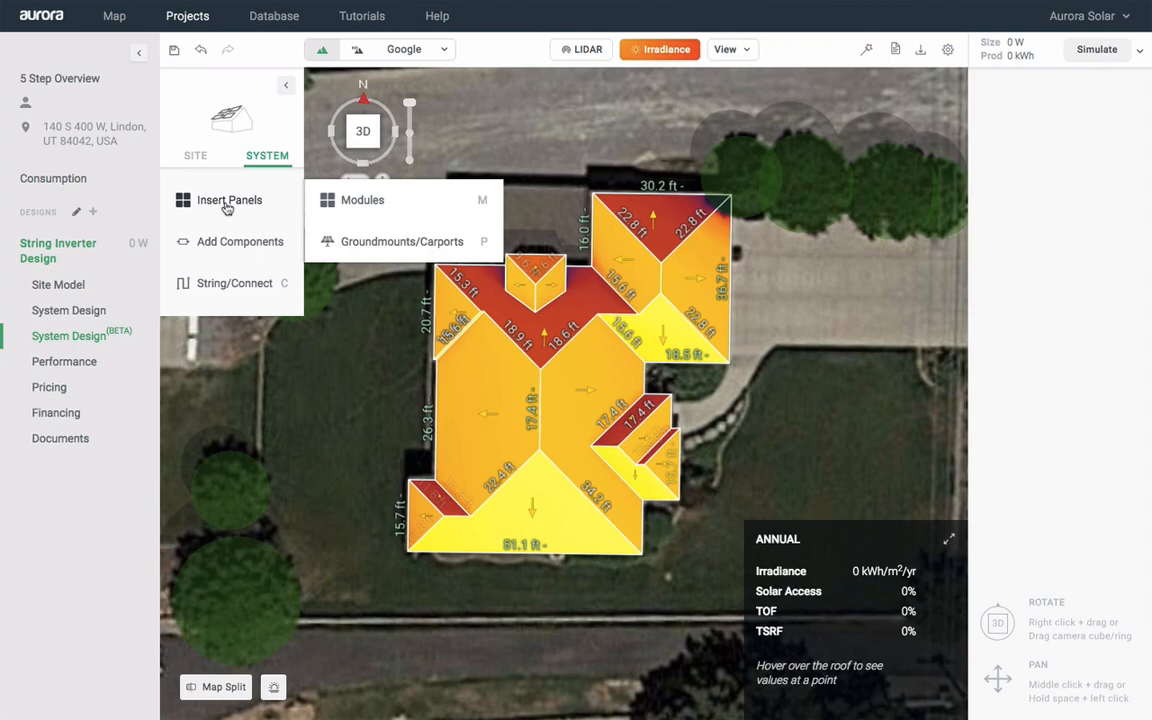
{"action": "left_click", "coordinate": [361, 202]}
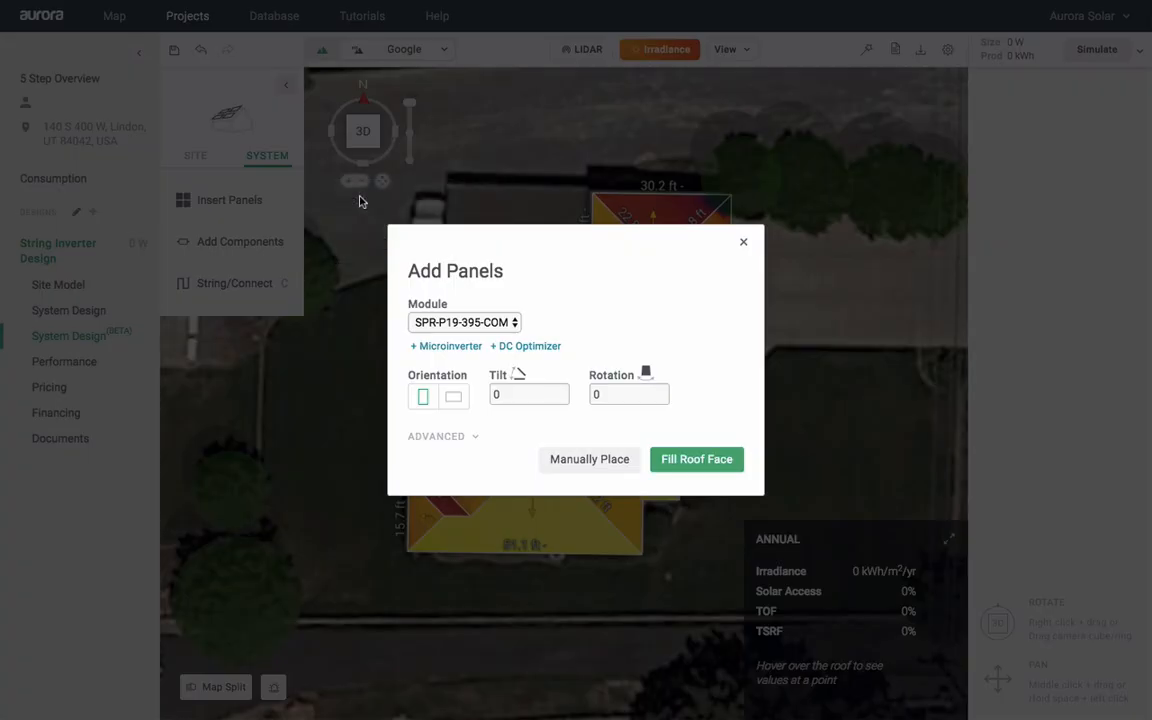
{"action": "left_click", "coordinate": [494, 322]}
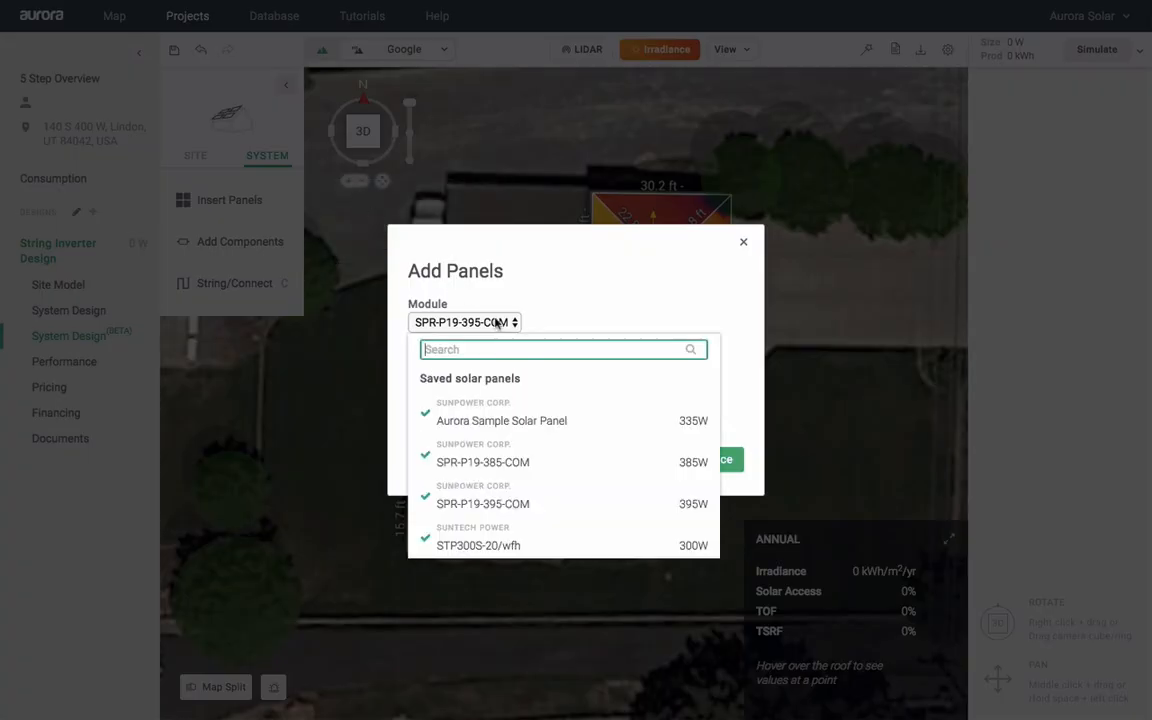
{"action": "left_click", "coordinate": [591, 416]}
{"action": "left_click", "coordinate": [445, 342]}
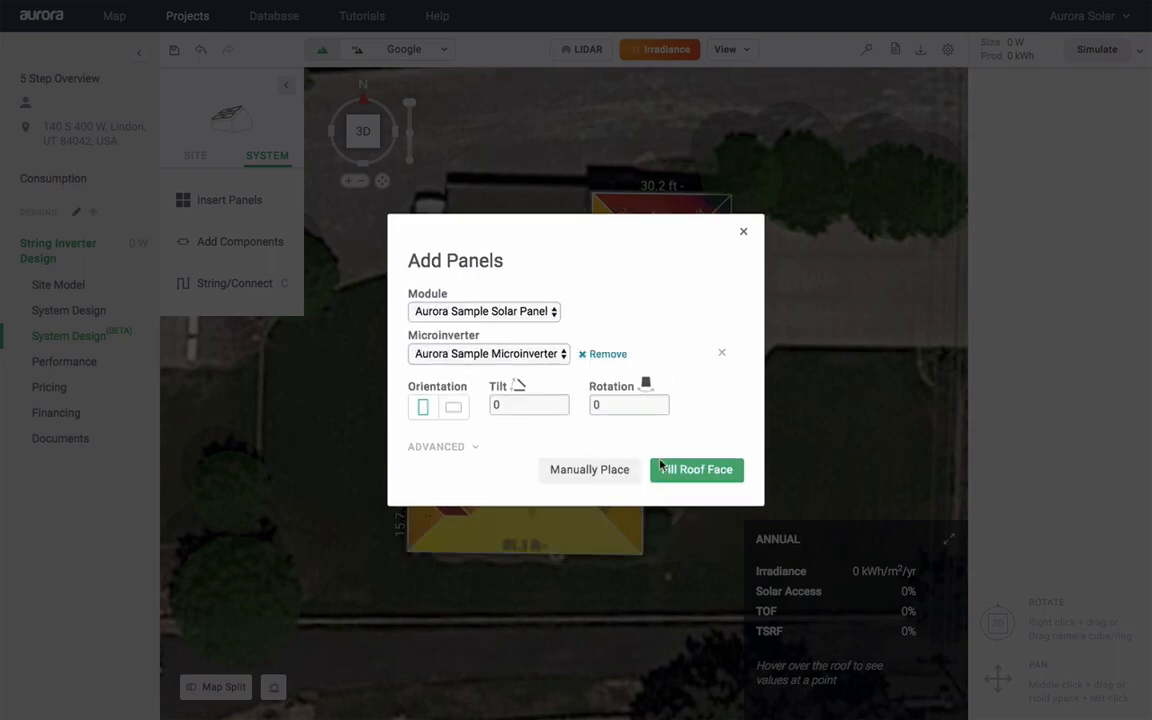
{"action": "left_click", "coordinate": [694, 468]}
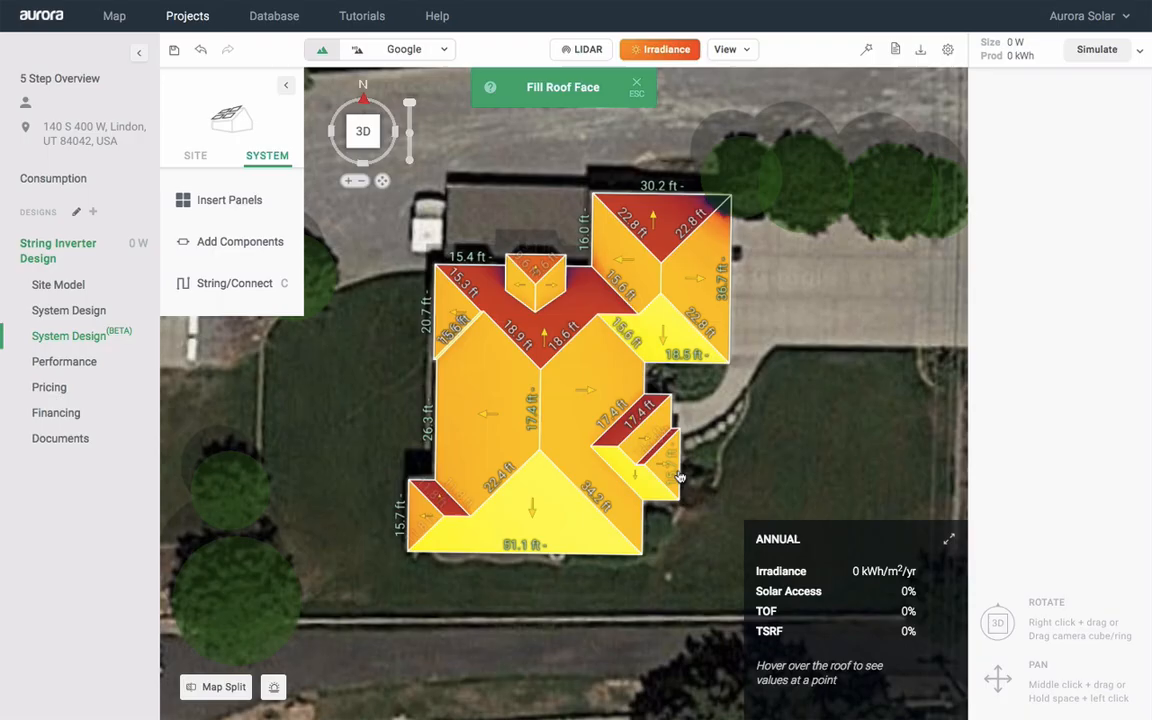
{"action": "left_click", "coordinate": [481, 524]}
{"action": "scroll", "coordinate": [481, 522], "scroll_direction": "up", "scroll_amount": 2}
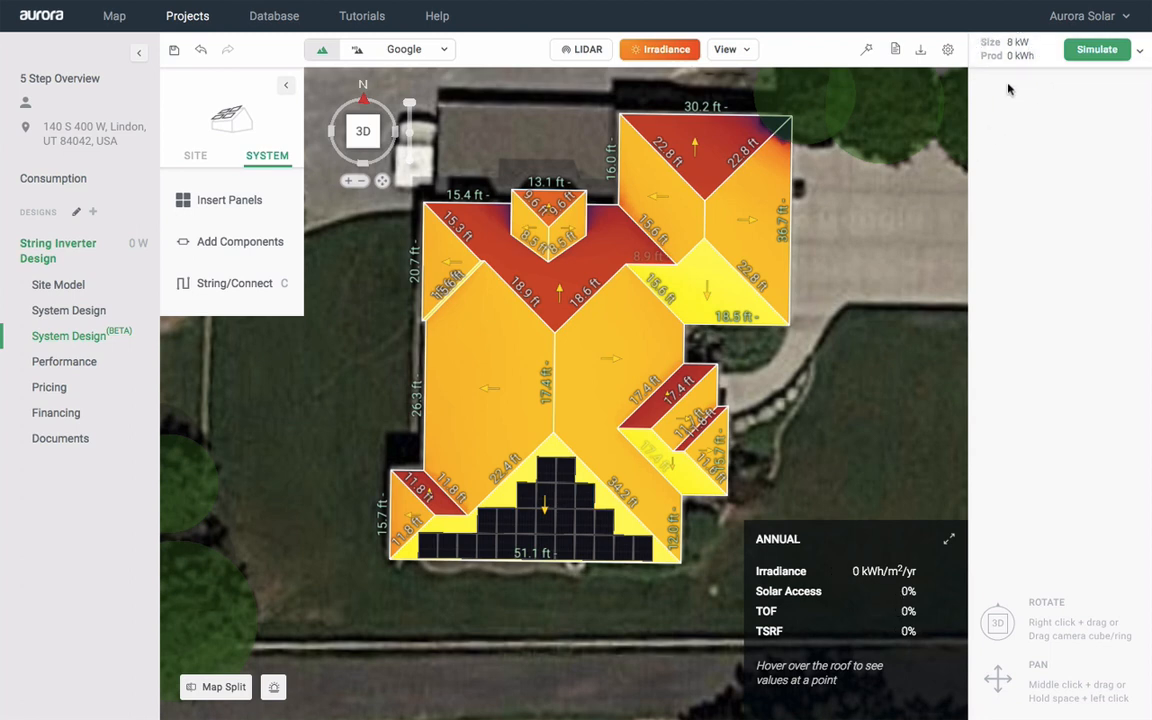
Select the whole 25-panel, 8.38 kW array on the south roof face
{"action": "left_click", "coordinate": [565, 477]}
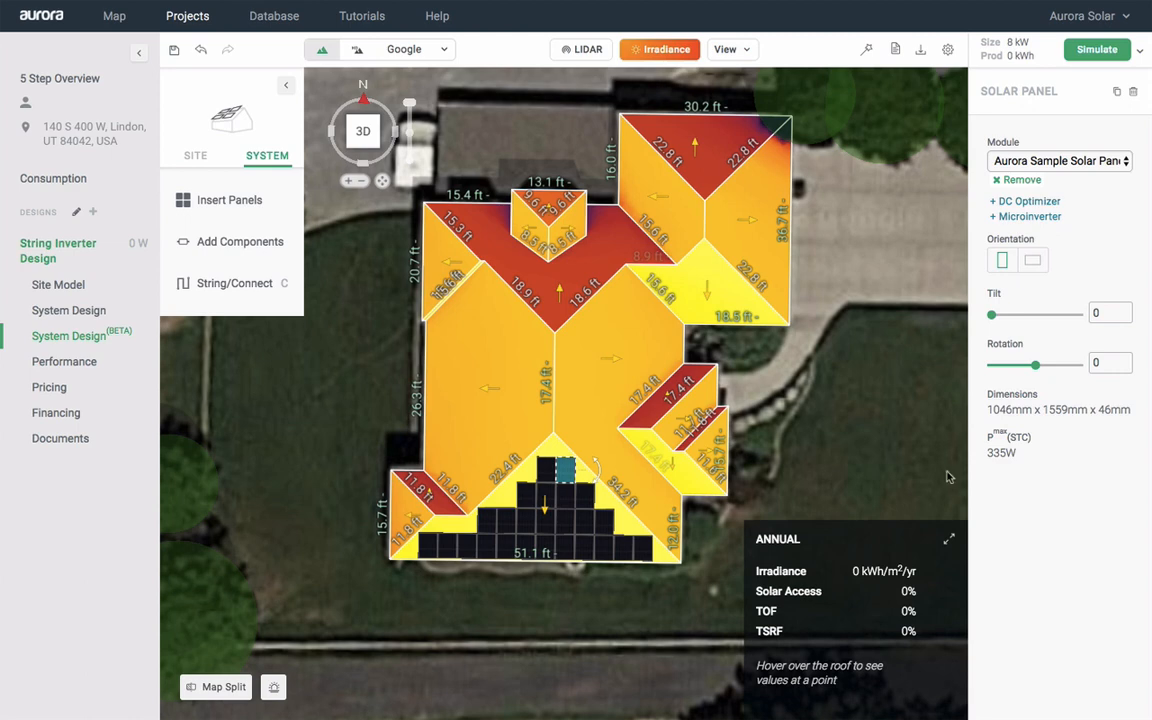
{"action": "left_click", "coordinate": [411, 439]}
{"action": "left_click", "coordinate": [505, 490]}
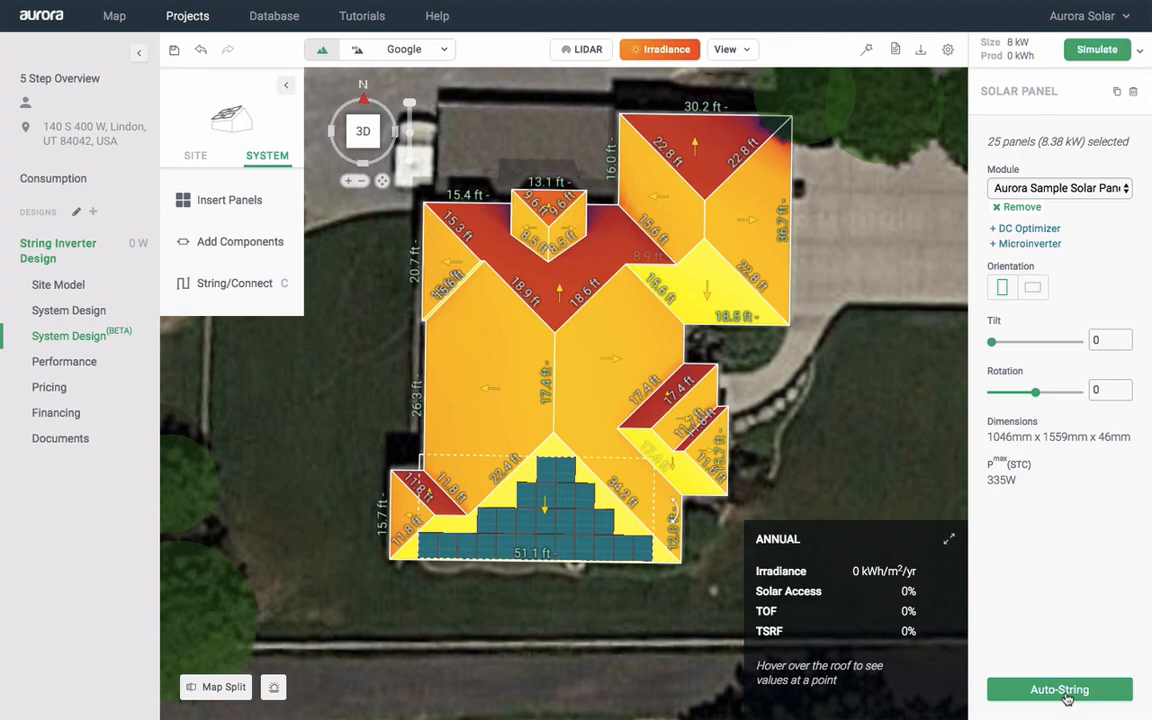
Auto-string the panels to the Aurora Sample String Inverter and simulate, giving 13.54 MWh
{"action": "left_click", "coordinate": [1066, 697]}
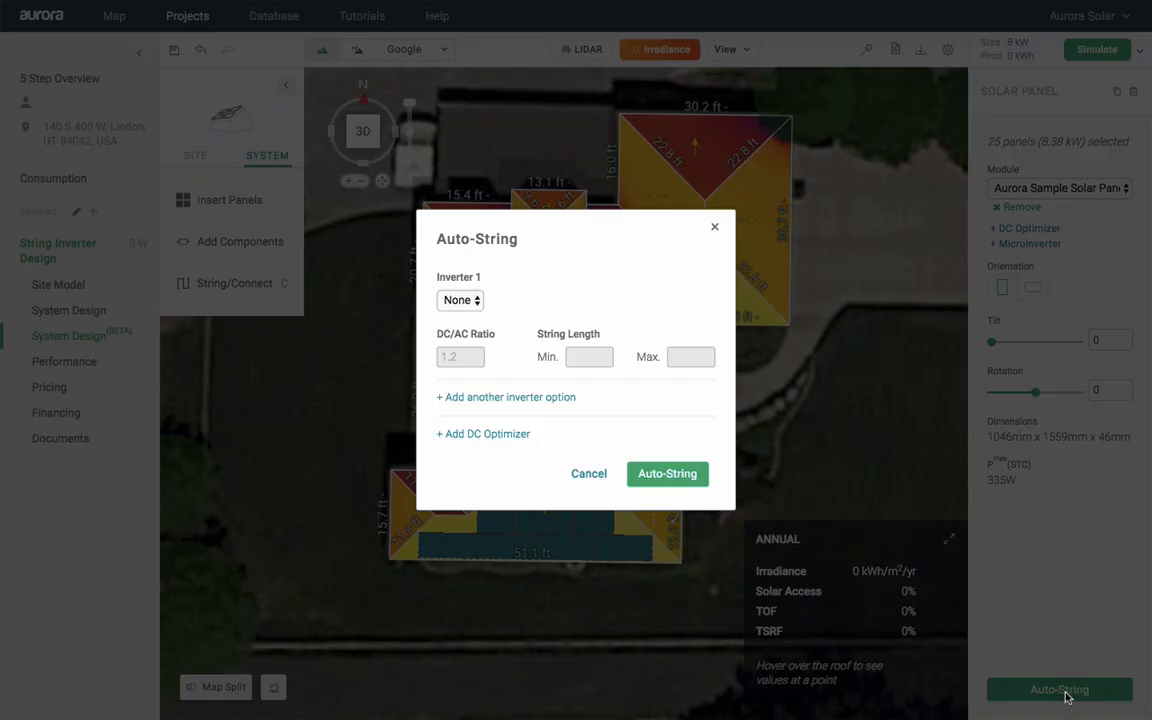
{"action": "left_click", "coordinate": [474, 302]}
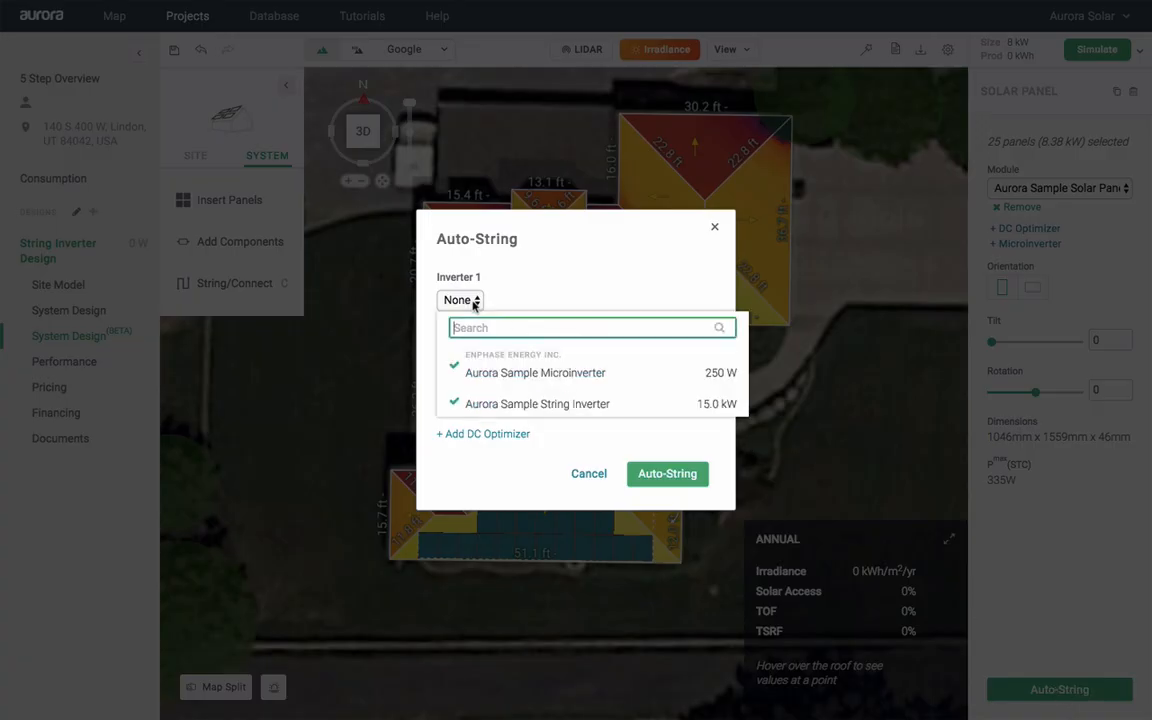
{"action": "left_click", "coordinate": [579, 404]}
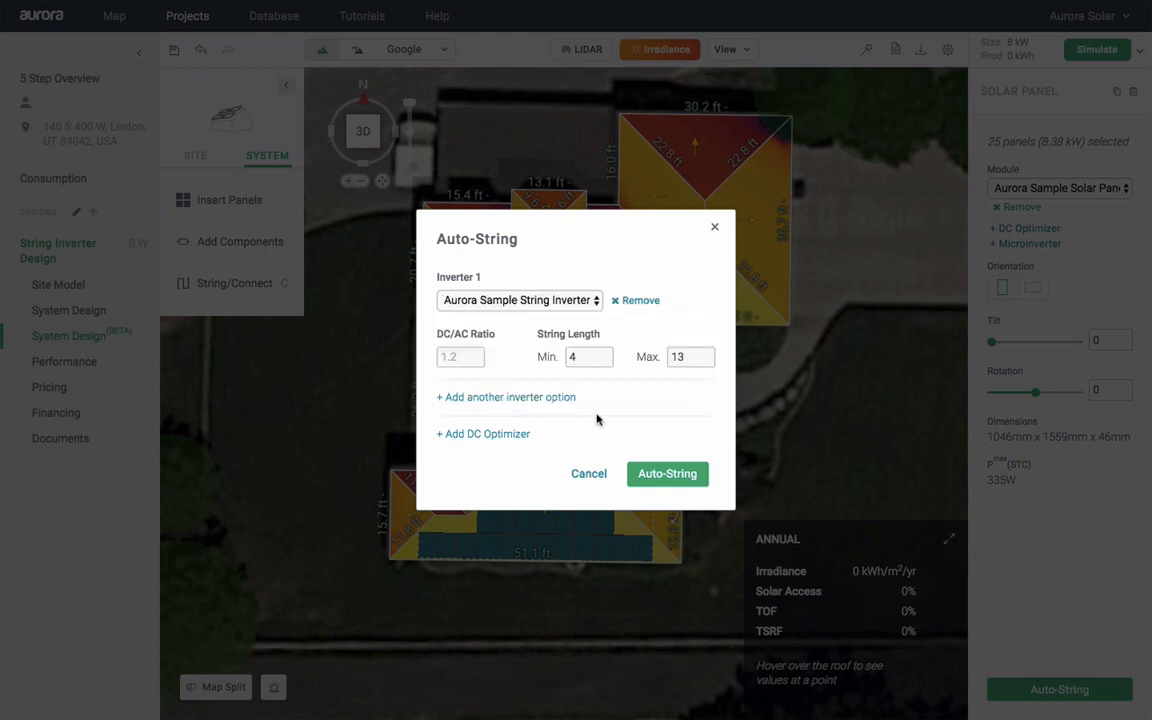
{"action": "left_click", "coordinate": [660, 477]}
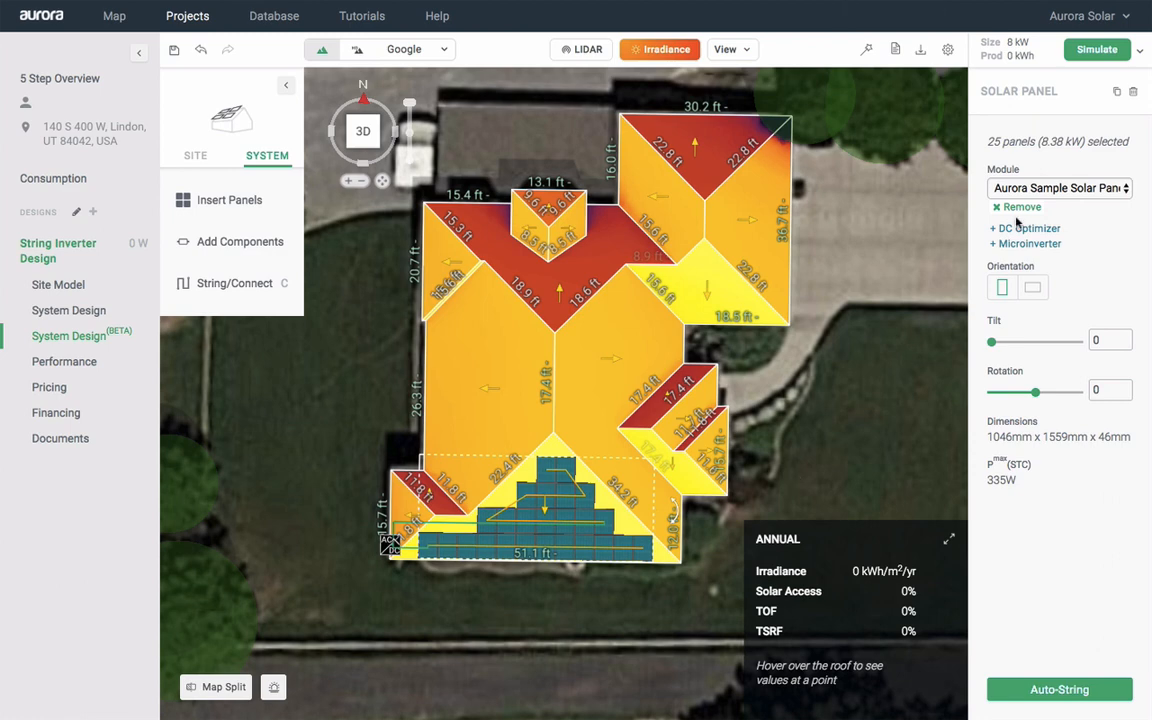
{"action": "left_click", "coordinate": [1097, 52]}
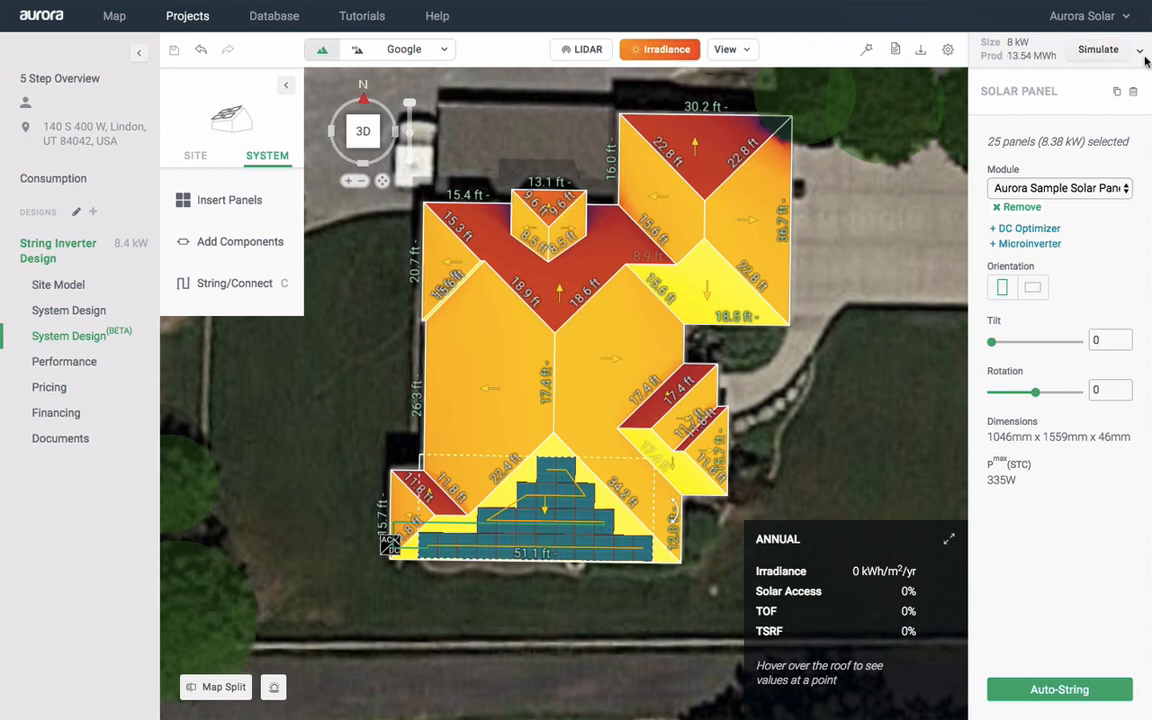
Show the Performance results and their simulation settings: TMY3 weather and 10.5% total system loss
{"action": "left_click", "coordinate": [1141, 53]}
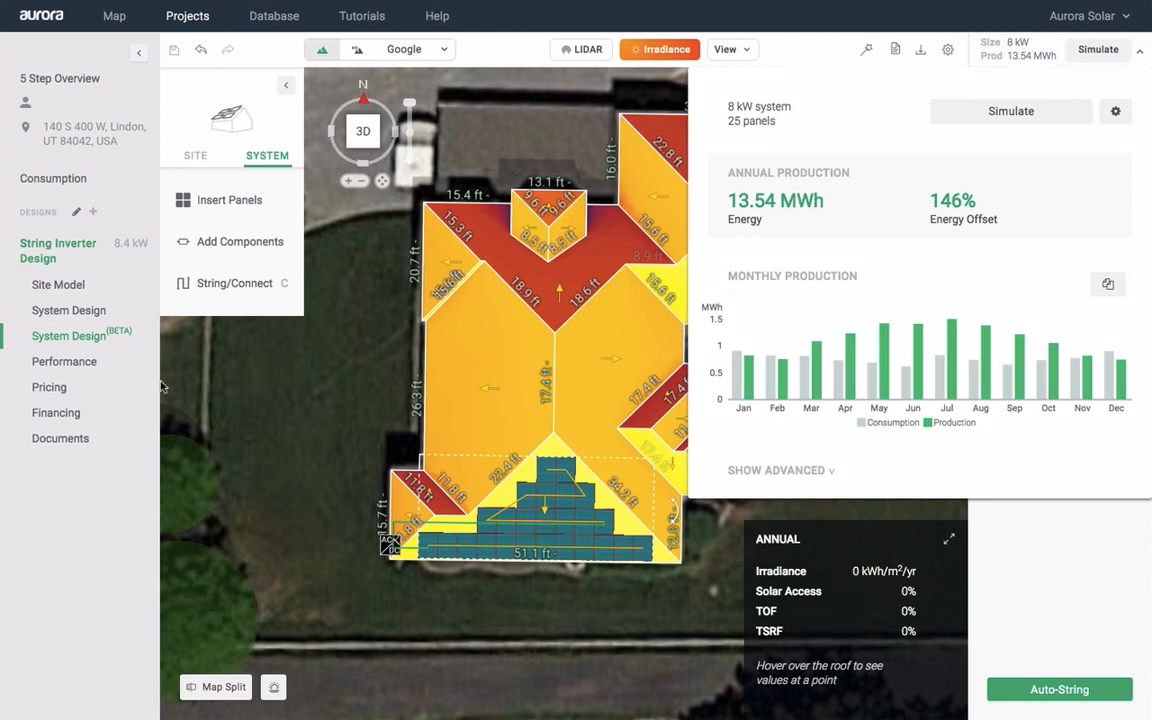
{"action": "left_click", "coordinate": [64, 361]}
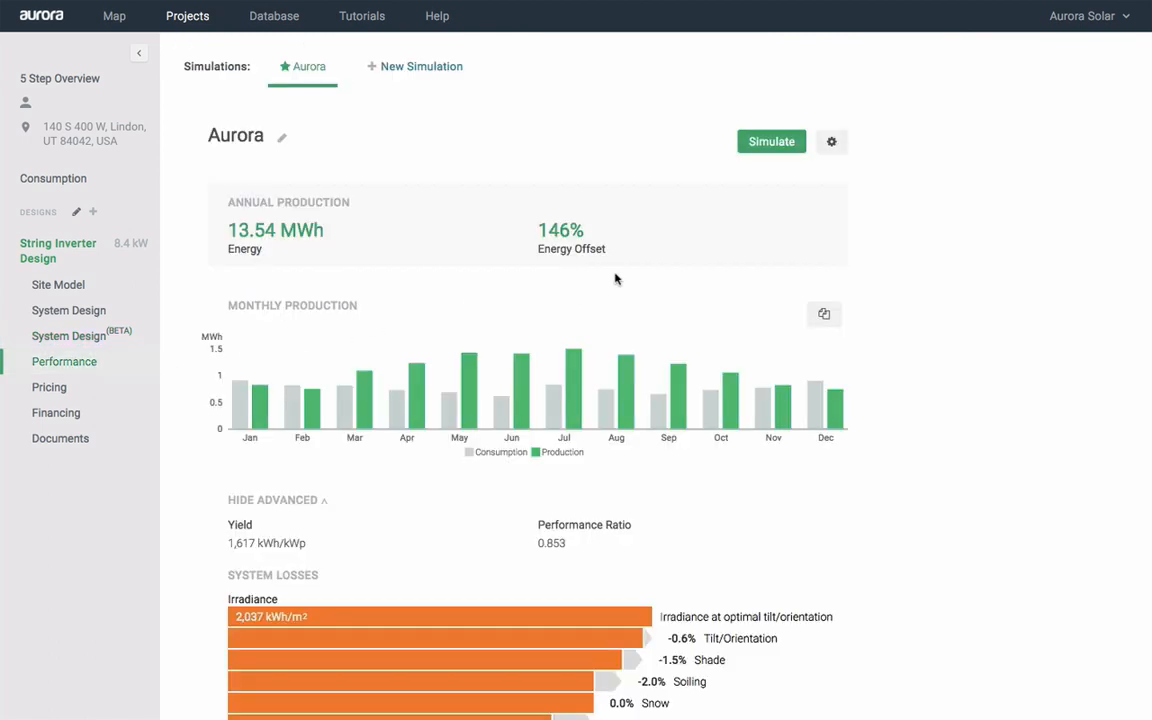
{"action": "left_click", "coordinate": [830, 145]}
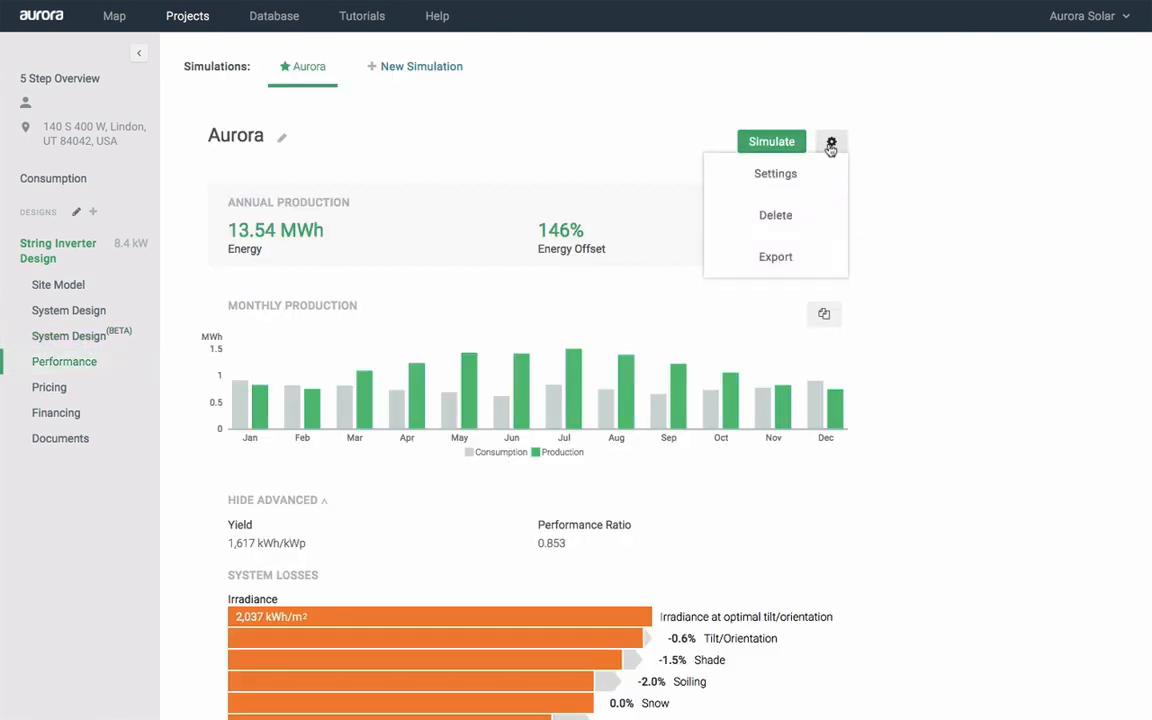
{"action": "left_click", "coordinate": [777, 178]}
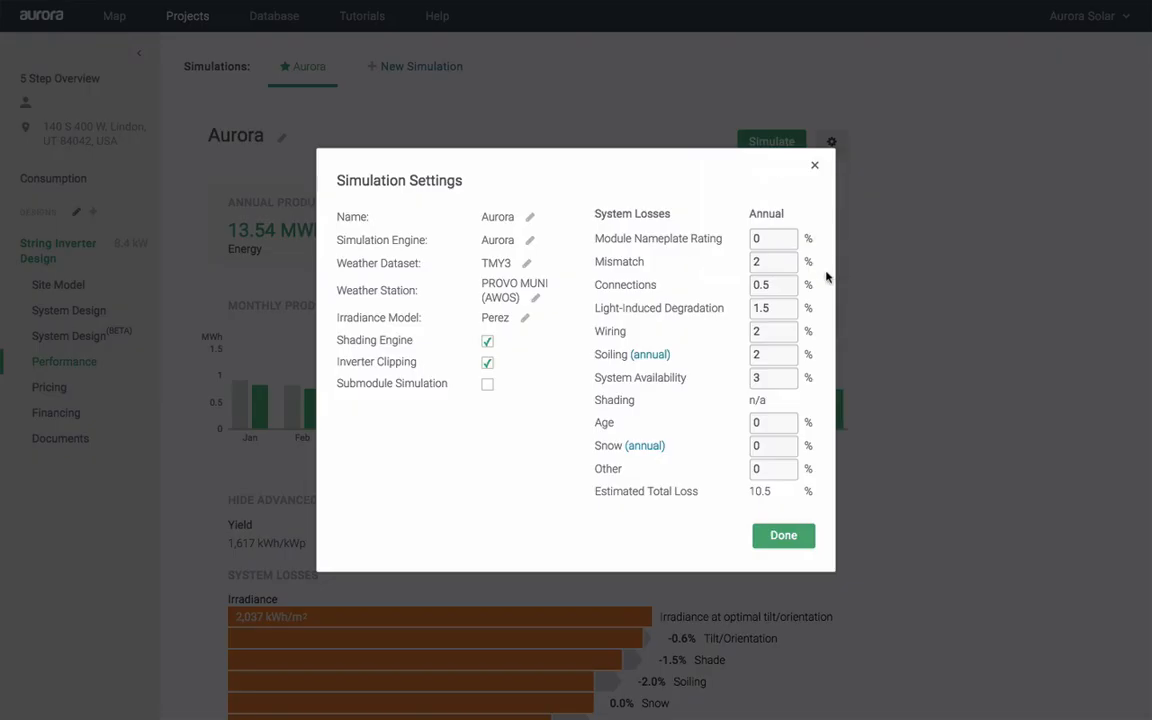
Close the simulation settings and review the System Losses breakdown down to 13,541 kWh
{"action": "left_click", "coordinate": [782, 537]}
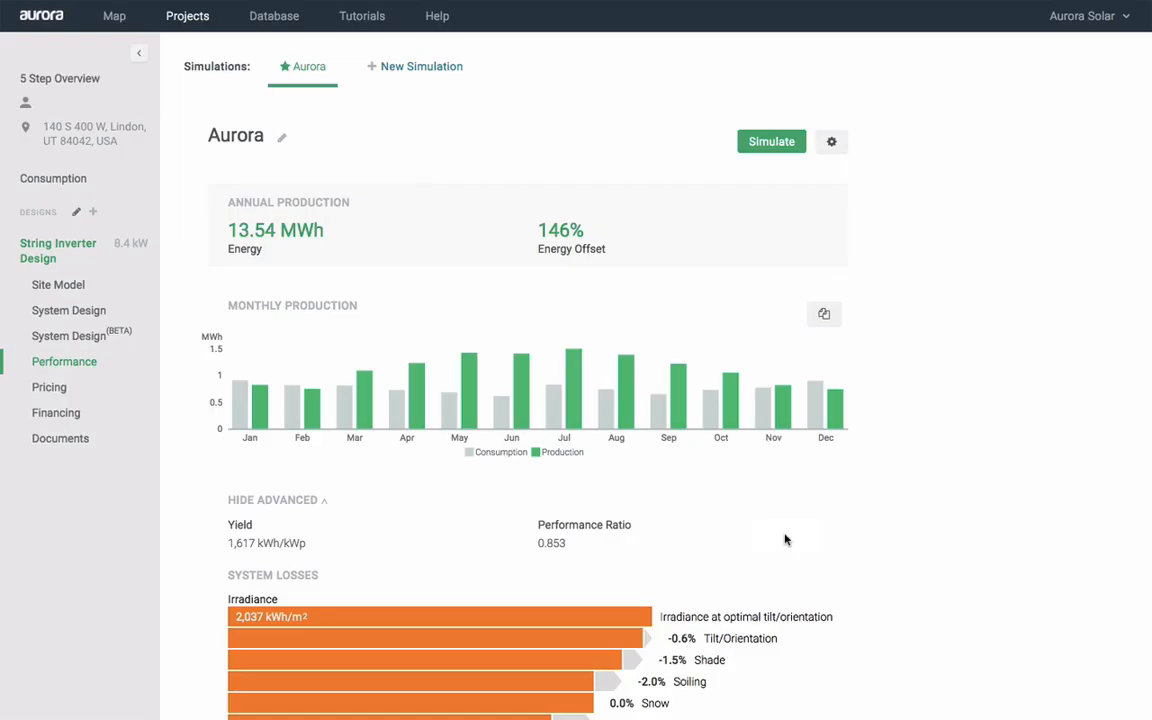
{"action": "scroll", "coordinate": [929, 526], "scroll_direction": "down", "scroll_amount": 1}
{"action": "scroll", "coordinate": [928, 526], "scroll_direction": "down", "scroll_amount": 4}
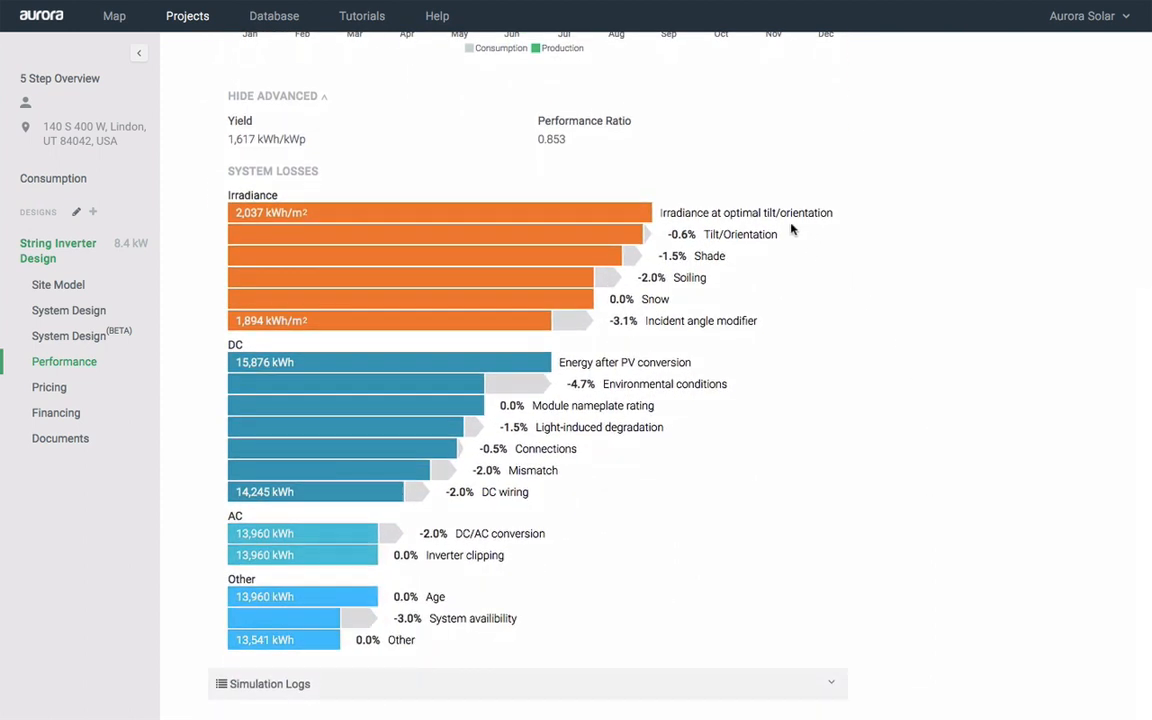
{"action": "mouse_move", "coordinate": [779, 213]}
{"action": "mouse_move", "coordinate": [712, 255]}
{"action": "scroll", "coordinate": [856, 171], "scroll_direction": "up", "scroll_amount": 5}
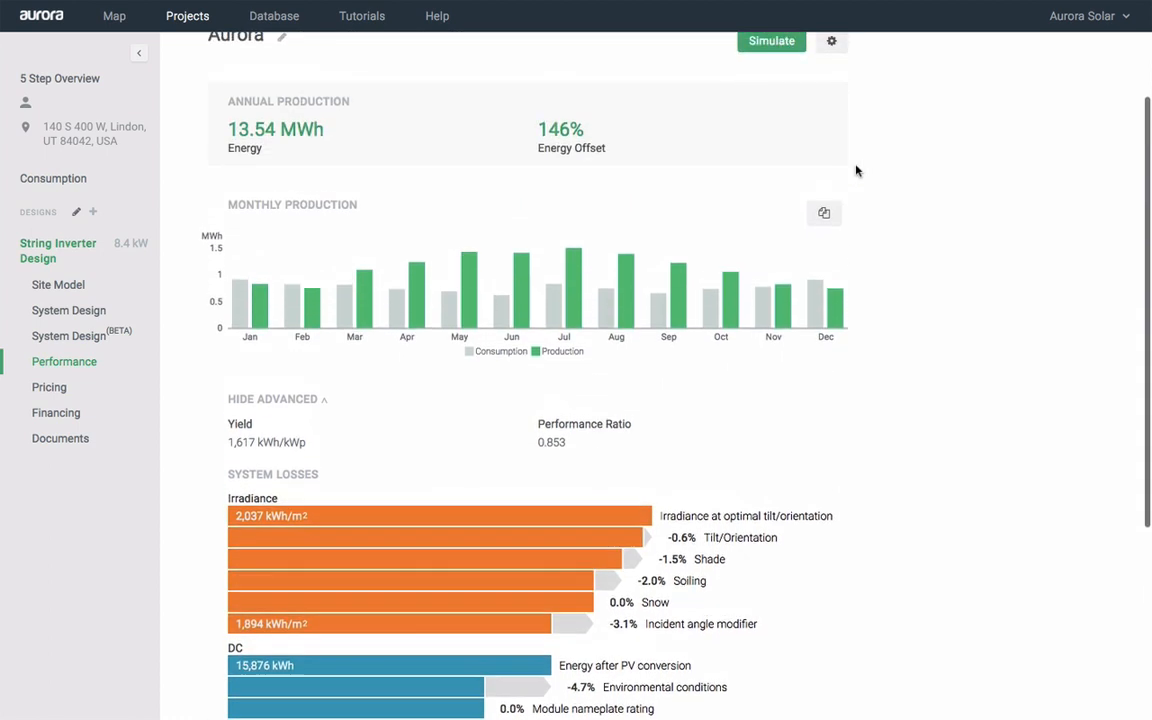
{"action": "left_click", "coordinate": [833, 145]}
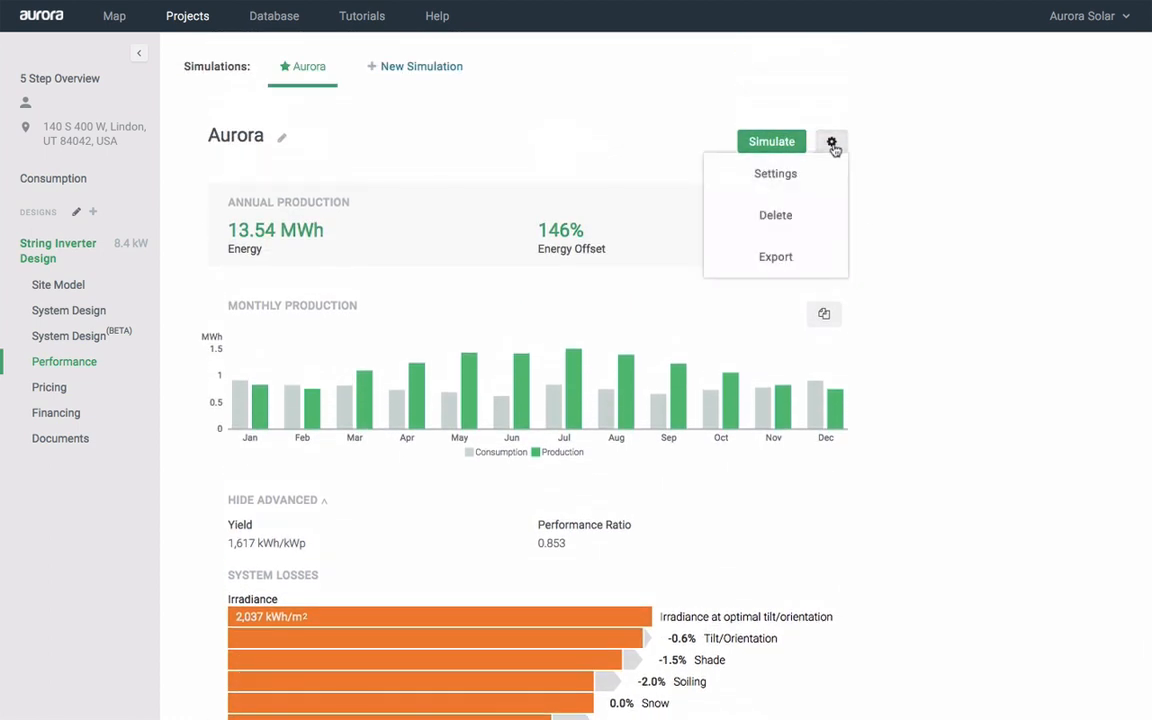
{"action": "left_click", "coordinate": [777, 261]}
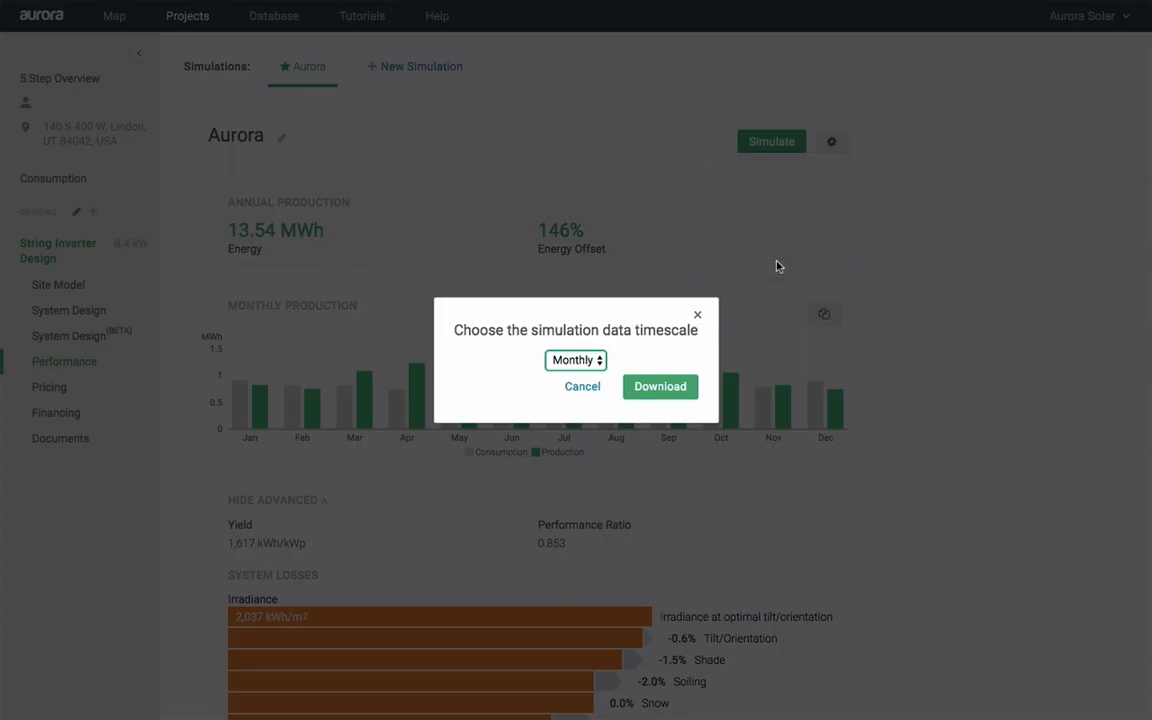
{"action": "left_click", "coordinate": [597, 360]}
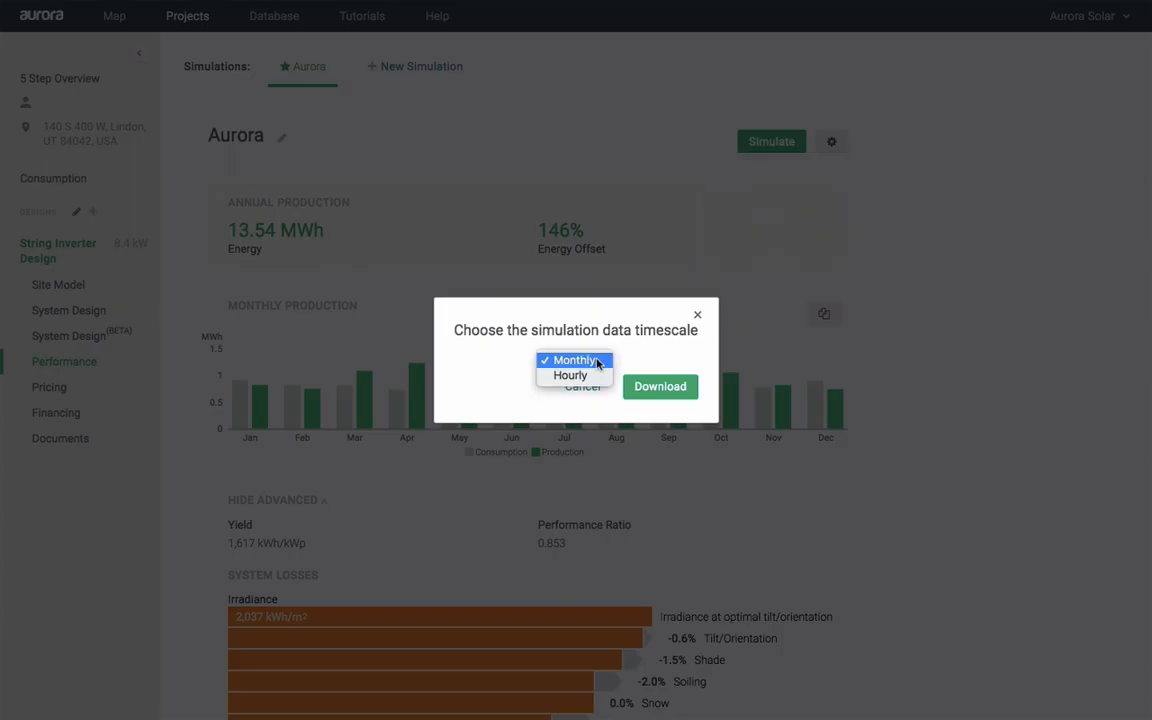
{"action": "left_click", "coordinate": [601, 378]}
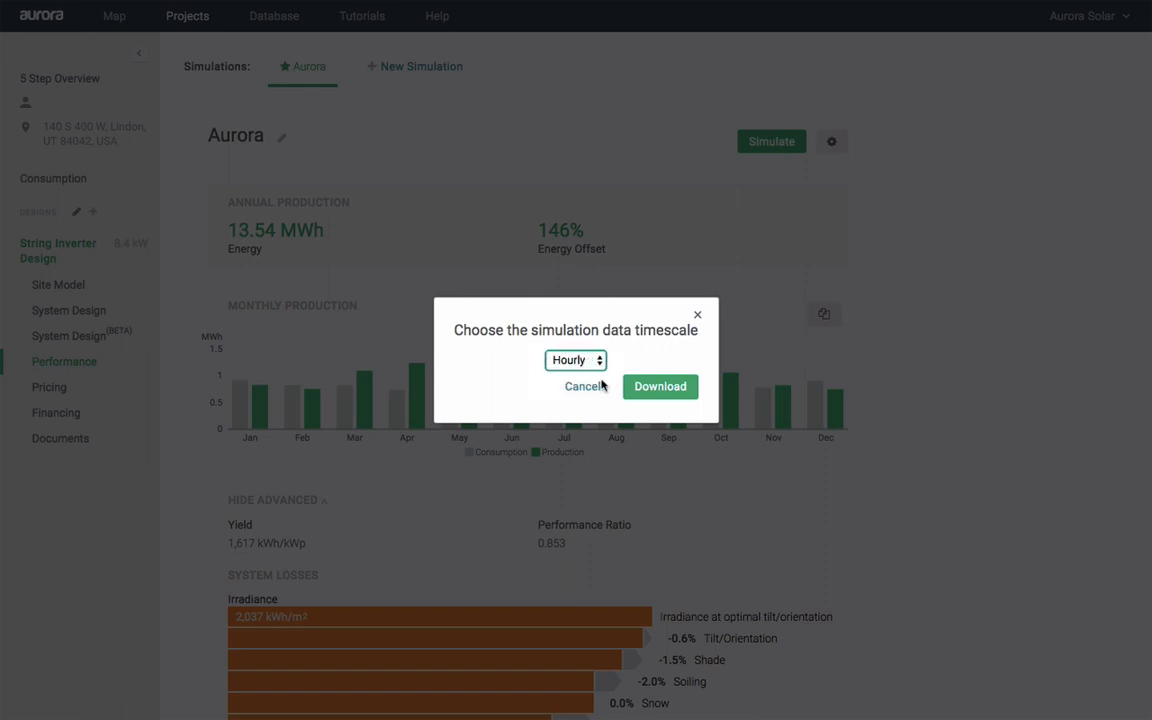
{"action": "left_click", "coordinate": [587, 389]}
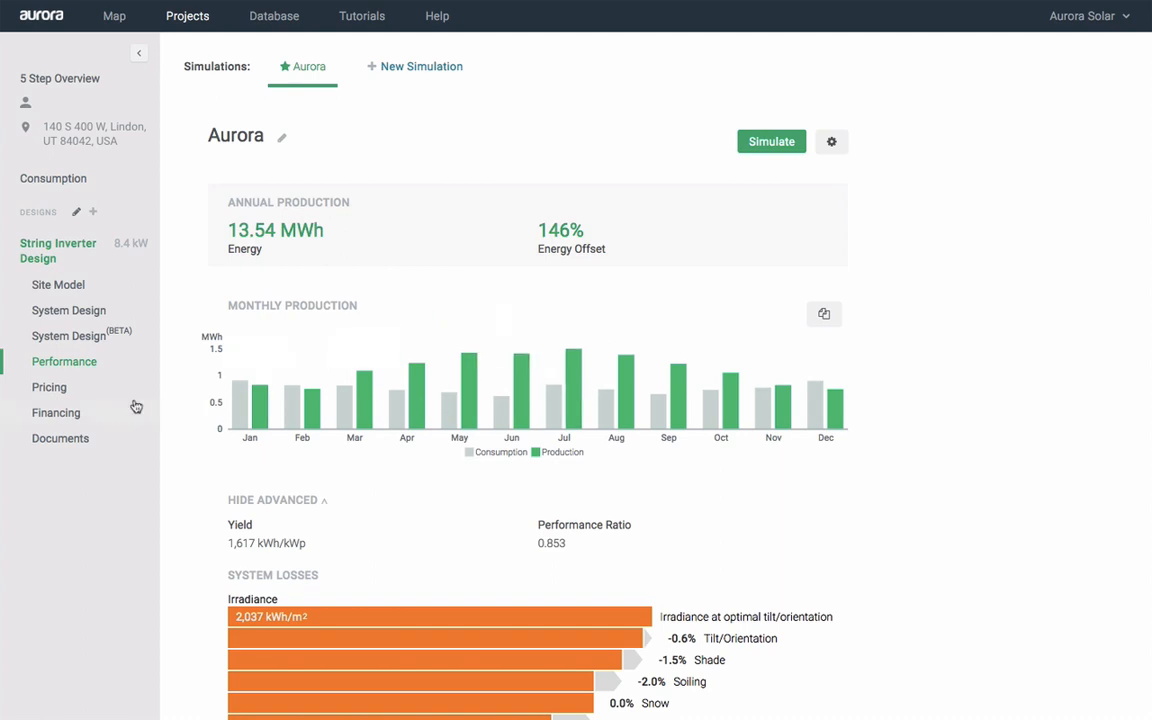
Price the system at 3.50 $/W ($29,312.50 total) and go to the Financing page
{"action": "left_click", "coordinate": [52, 390]}
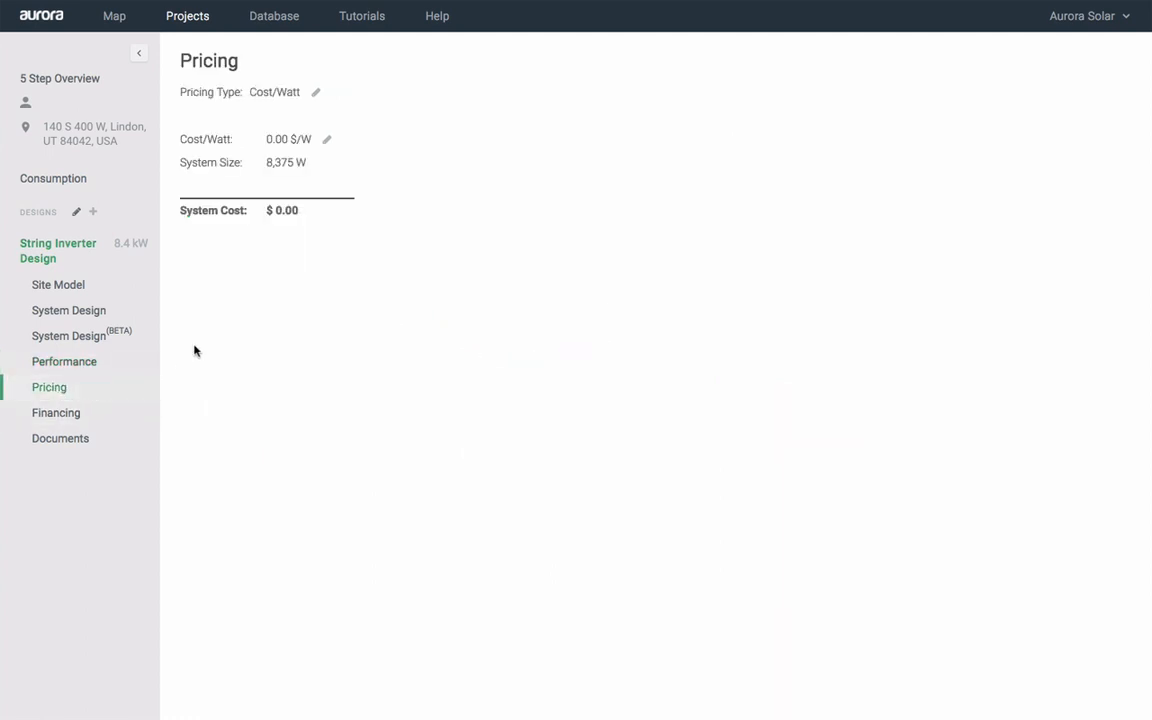
{"action": "left_click", "coordinate": [326, 139]}
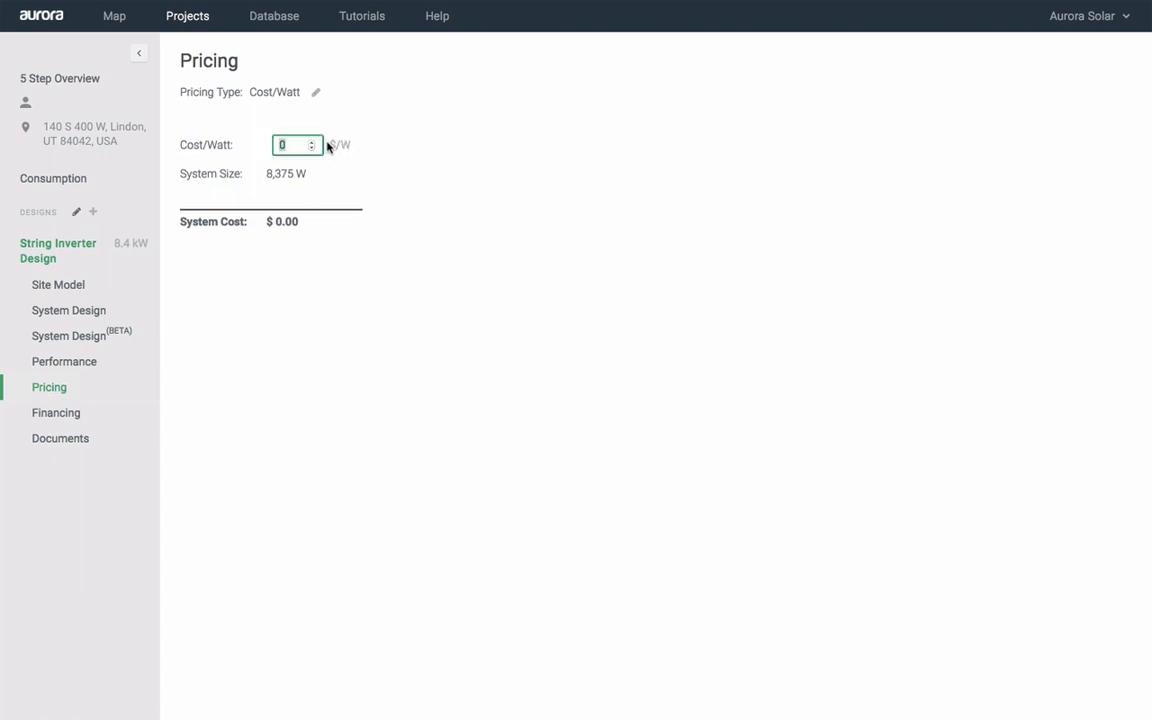
{"action": "type", "text": "3.5"}
{"action": "key", "text": "Return"}
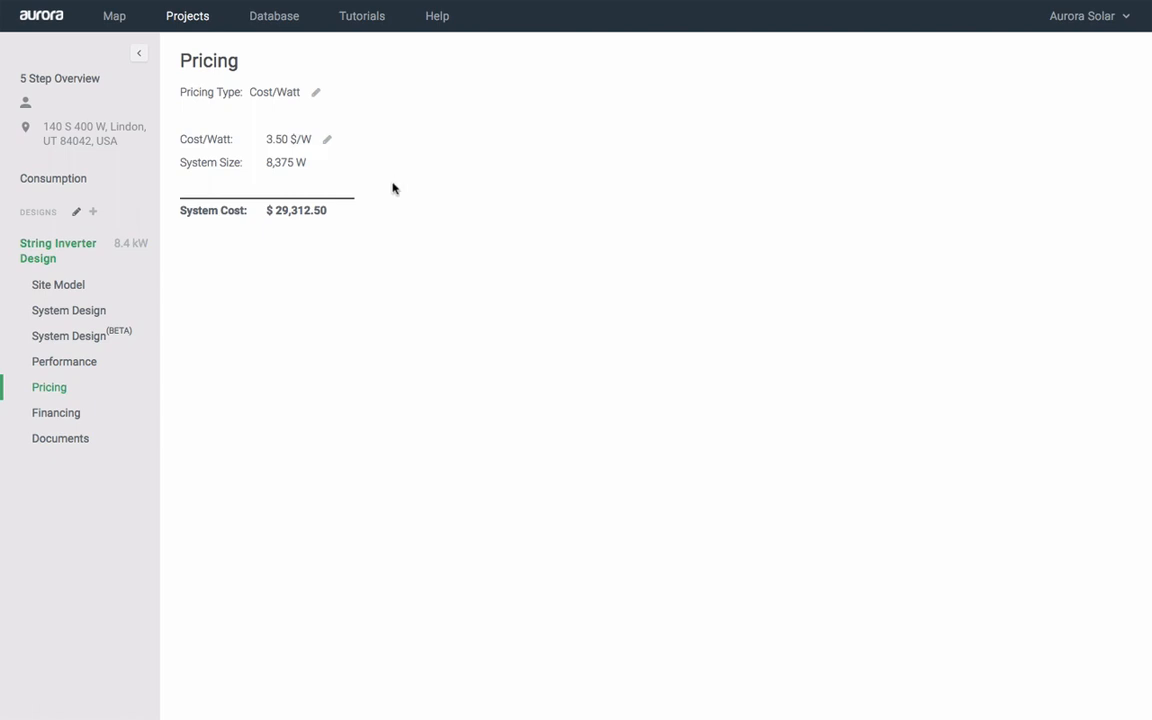
{"action": "left_click", "coordinate": [55, 418]}
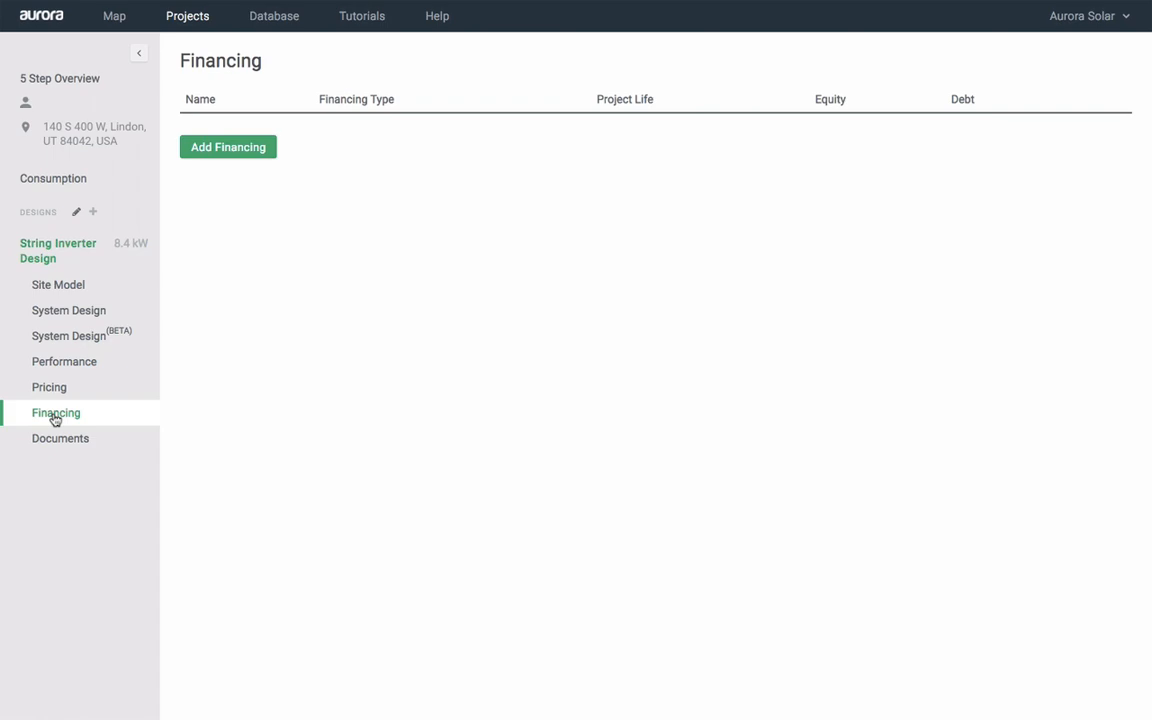
Add a financing named 'Cash' based on the Residential Cash template
{"action": "left_click", "coordinate": [219, 157]}
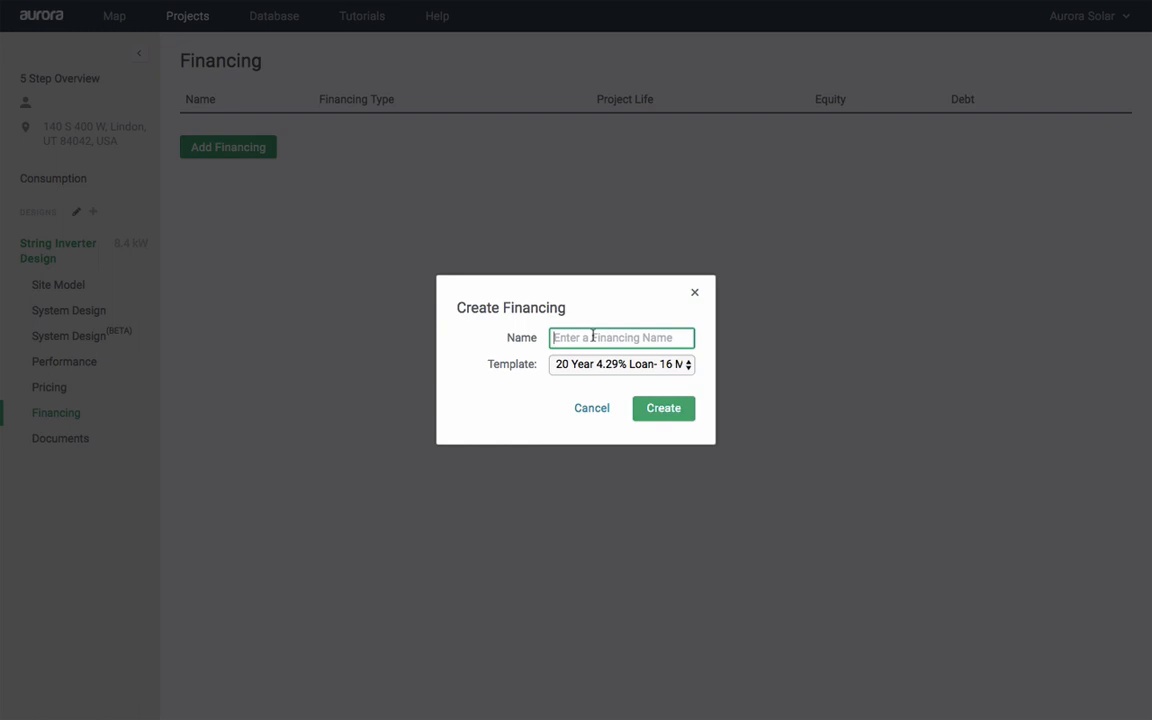
{"action": "type", "text": "Cash"}
{"action": "left_click", "coordinate": [608, 362]}
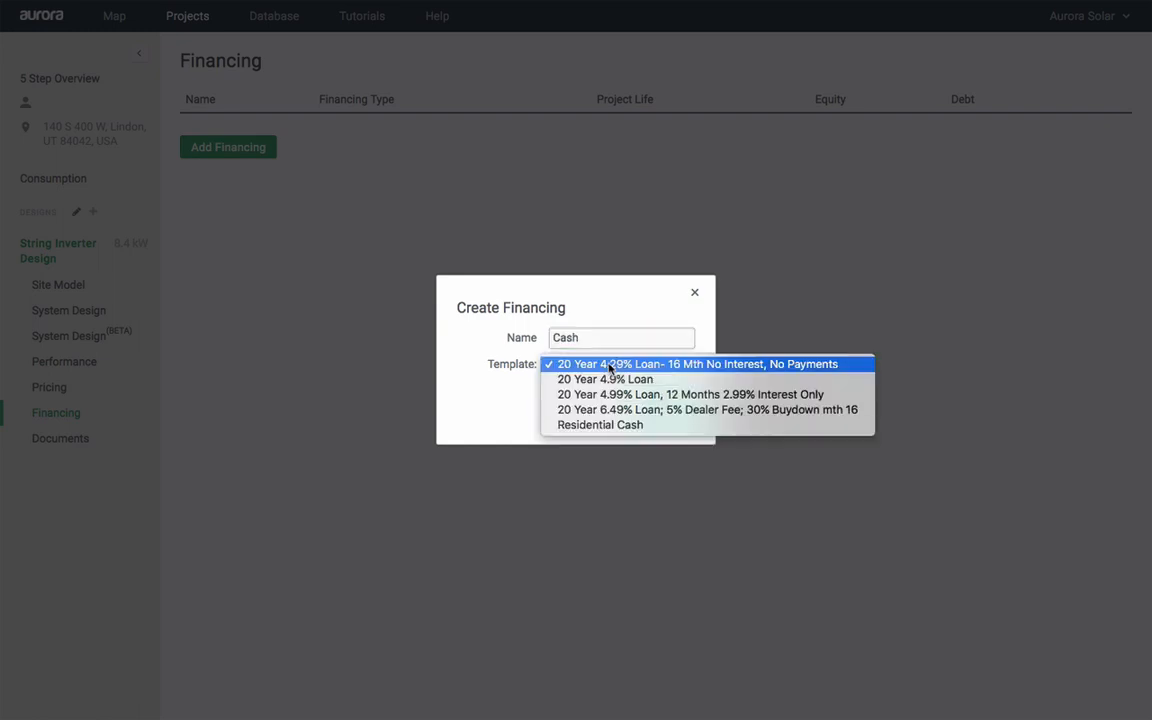
{"action": "left_click", "coordinate": [628, 425]}
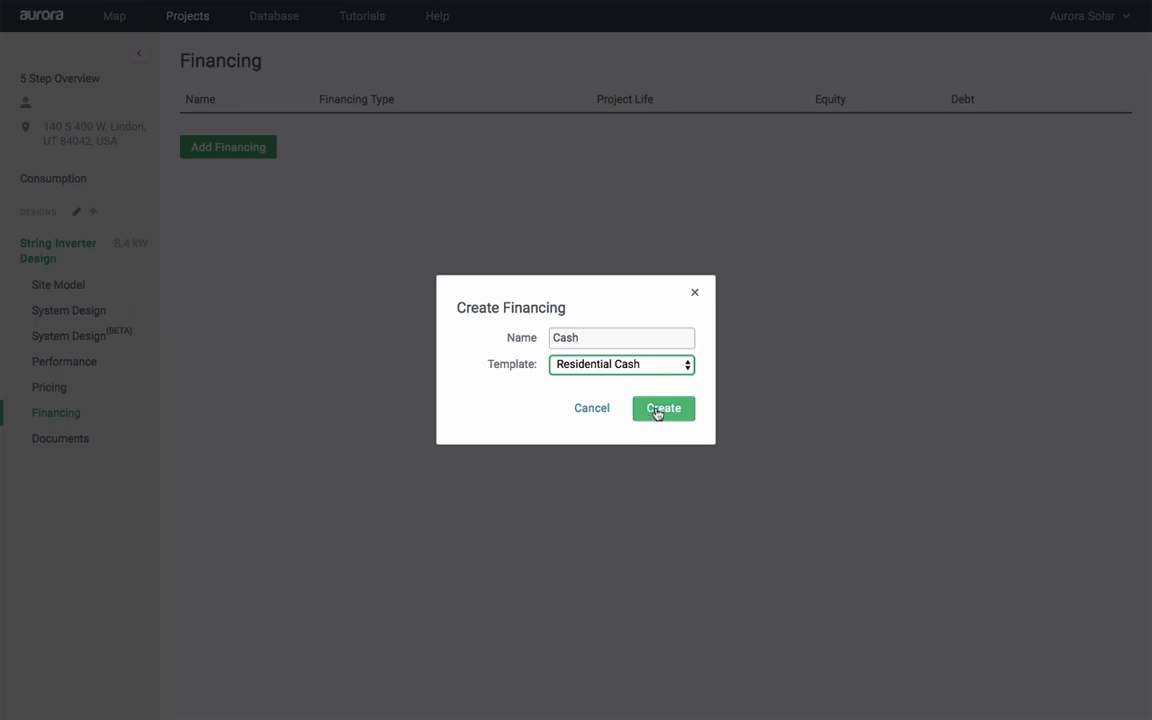
{"action": "left_click", "coordinate": [658, 410]}
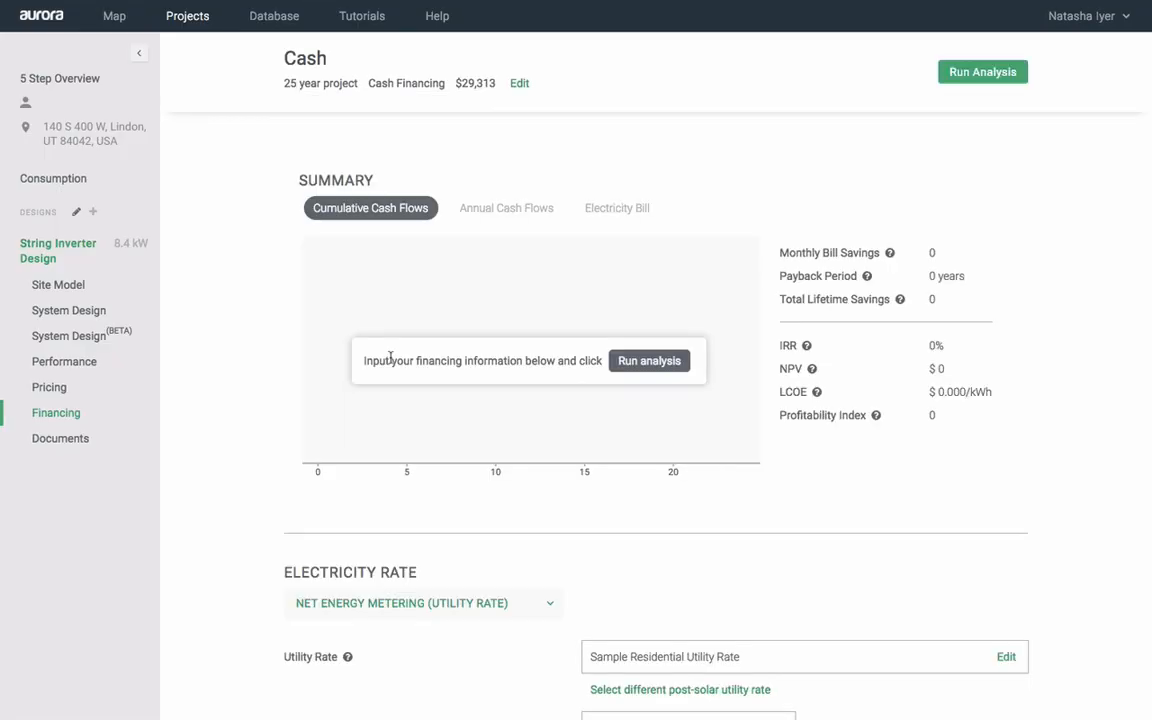
Run the Cash analysis (4.57-year payback), view cash flows and electricity bills, then go to Documents
{"action": "scroll", "coordinate": [231, 388], "scroll_direction": "down", "scroll_amount": 7}
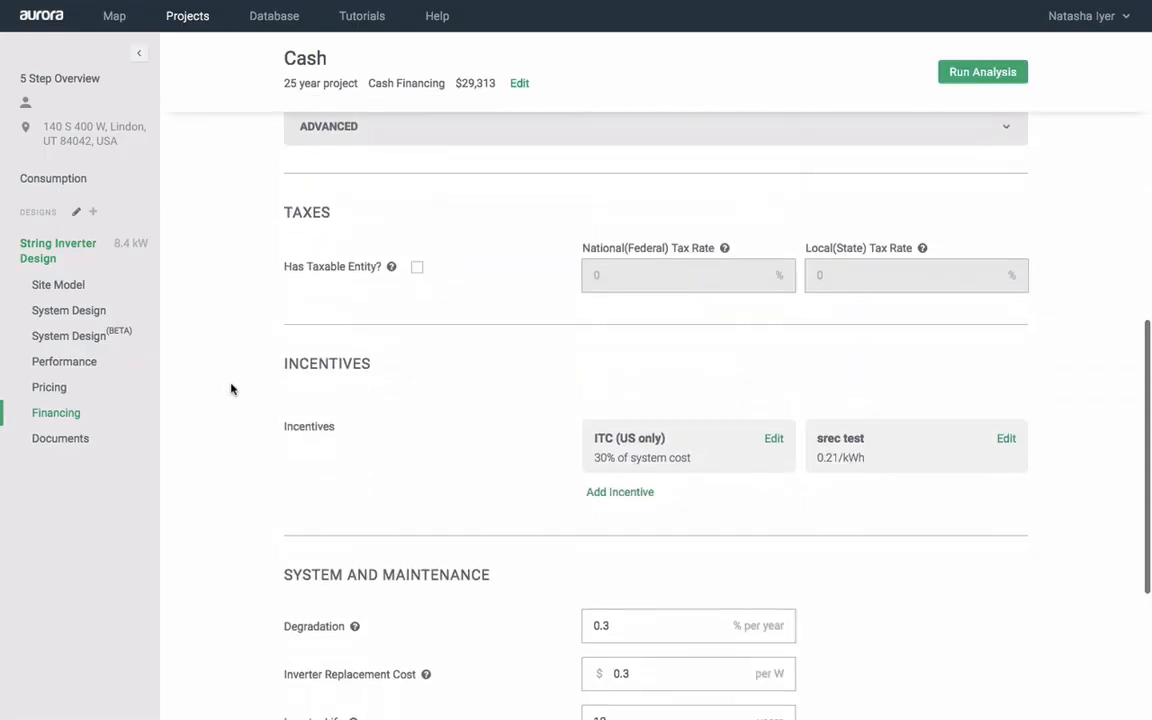
{"action": "scroll", "coordinate": [231, 388], "scroll_direction": "down", "scroll_amount": 3}
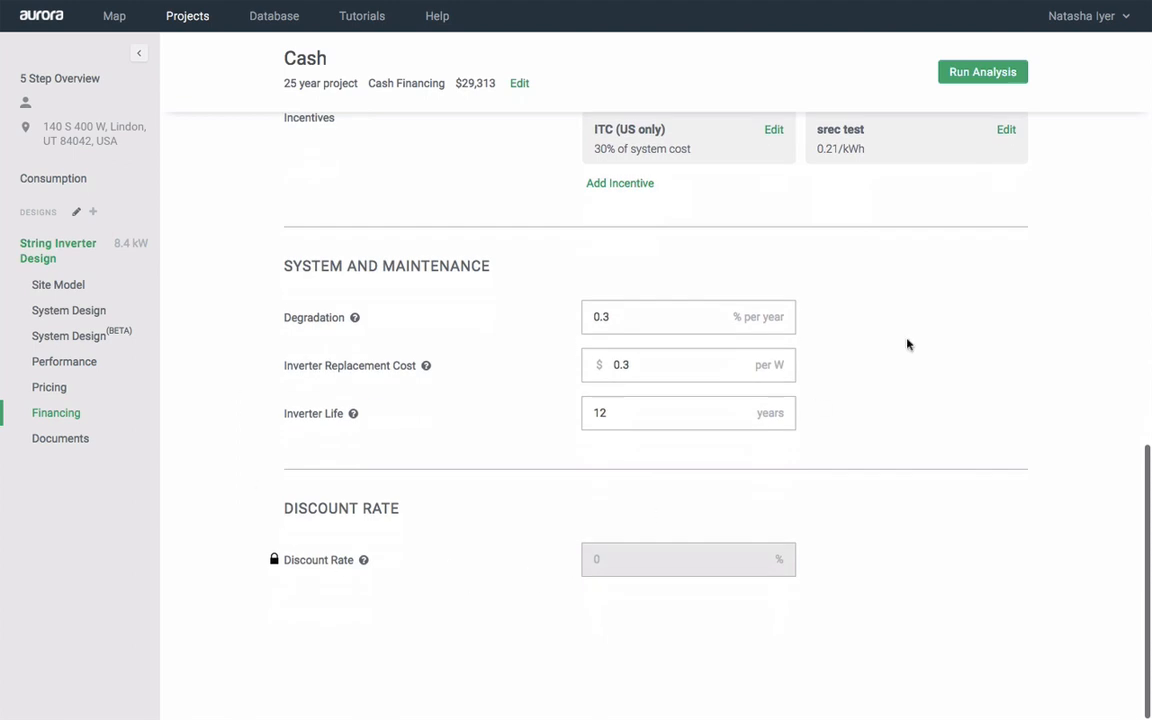
{"action": "left_click", "coordinate": [977, 75]}
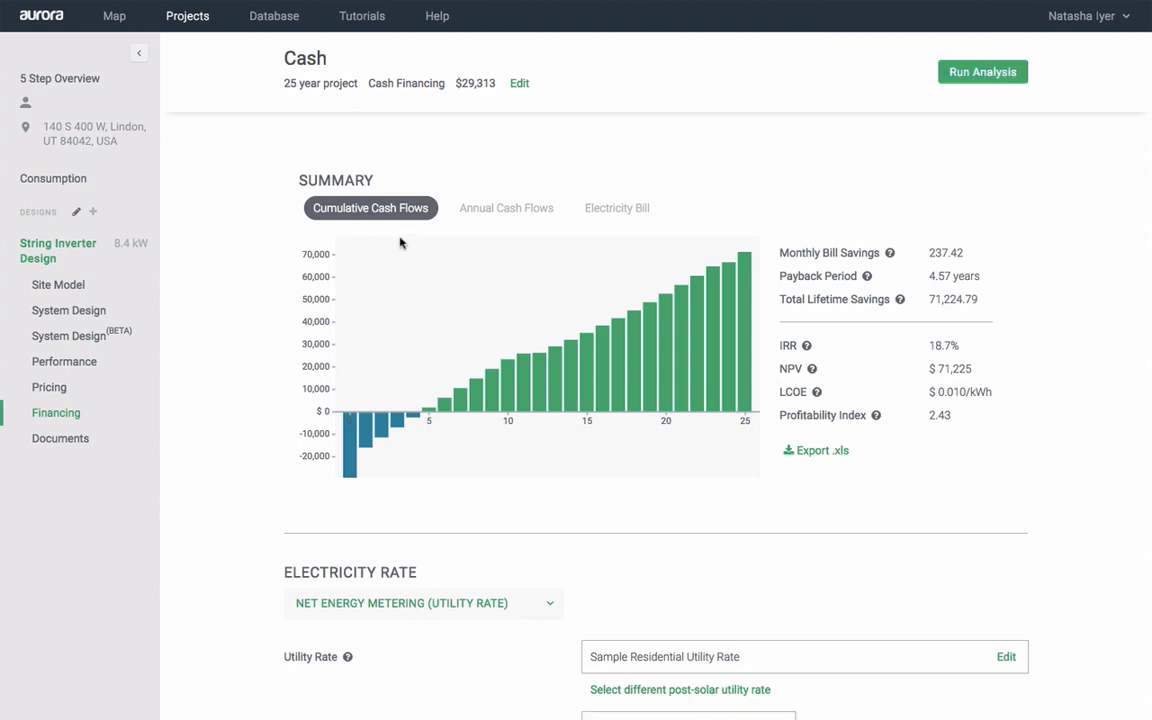
{"action": "left_click", "coordinate": [506, 211]}
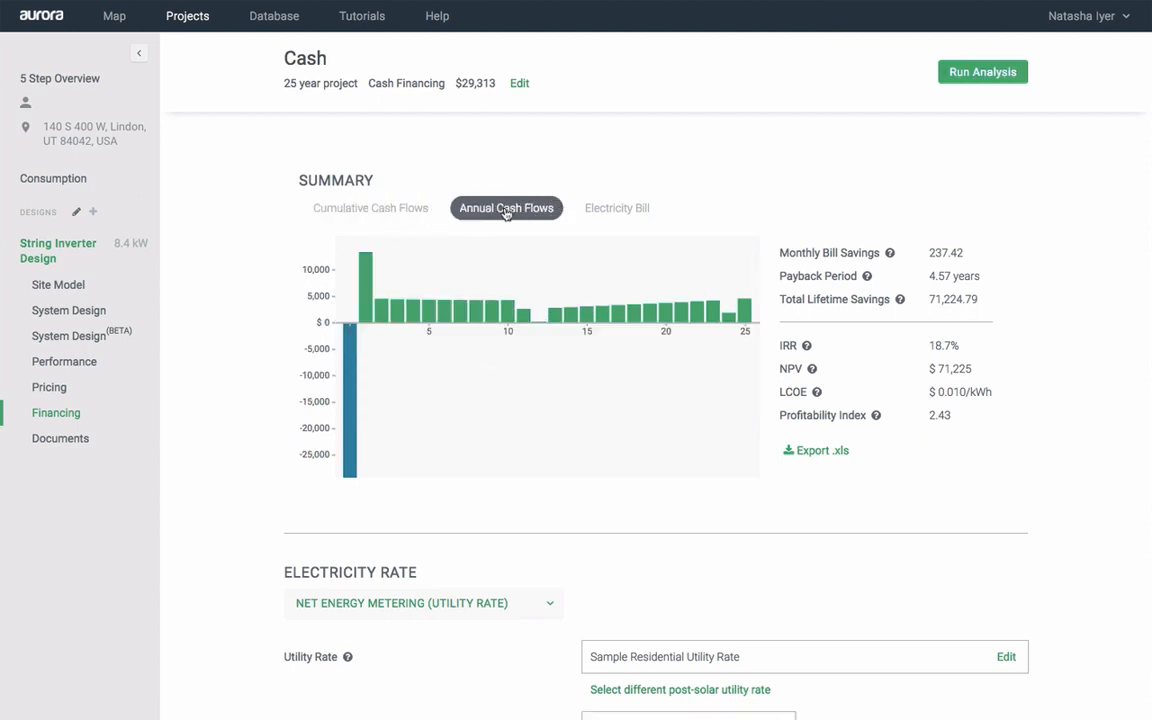
{"action": "left_click", "coordinate": [610, 213]}
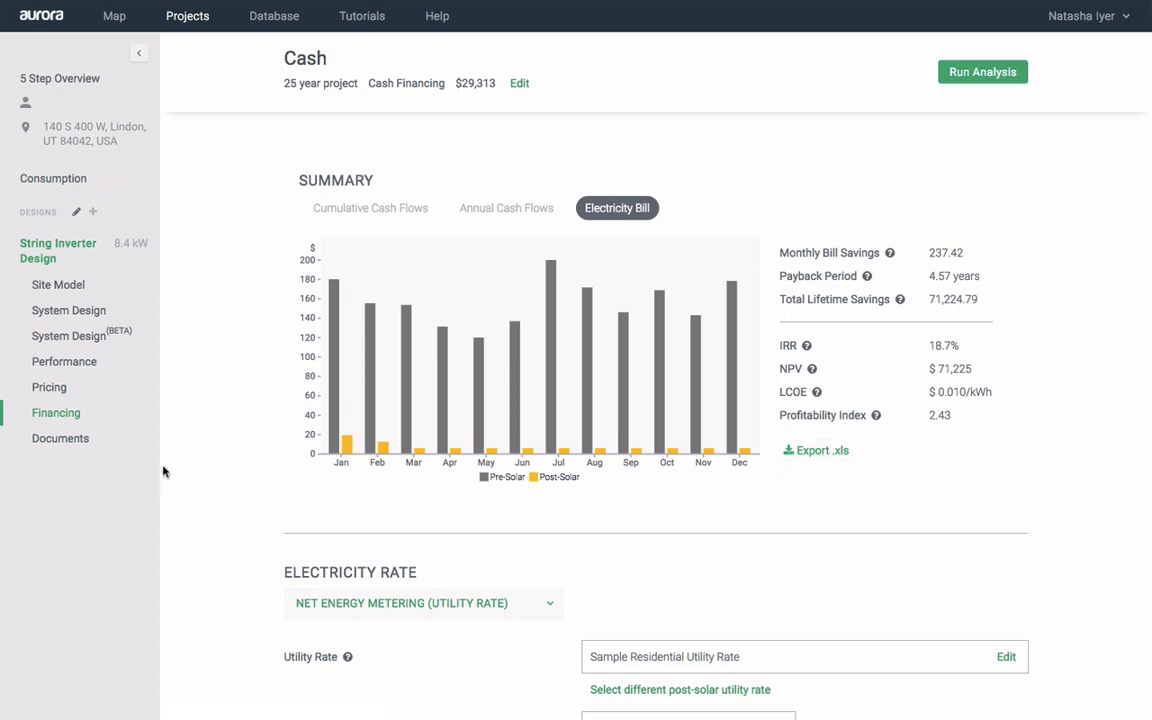
{"action": "left_click", "coordinate": [60, 445]}
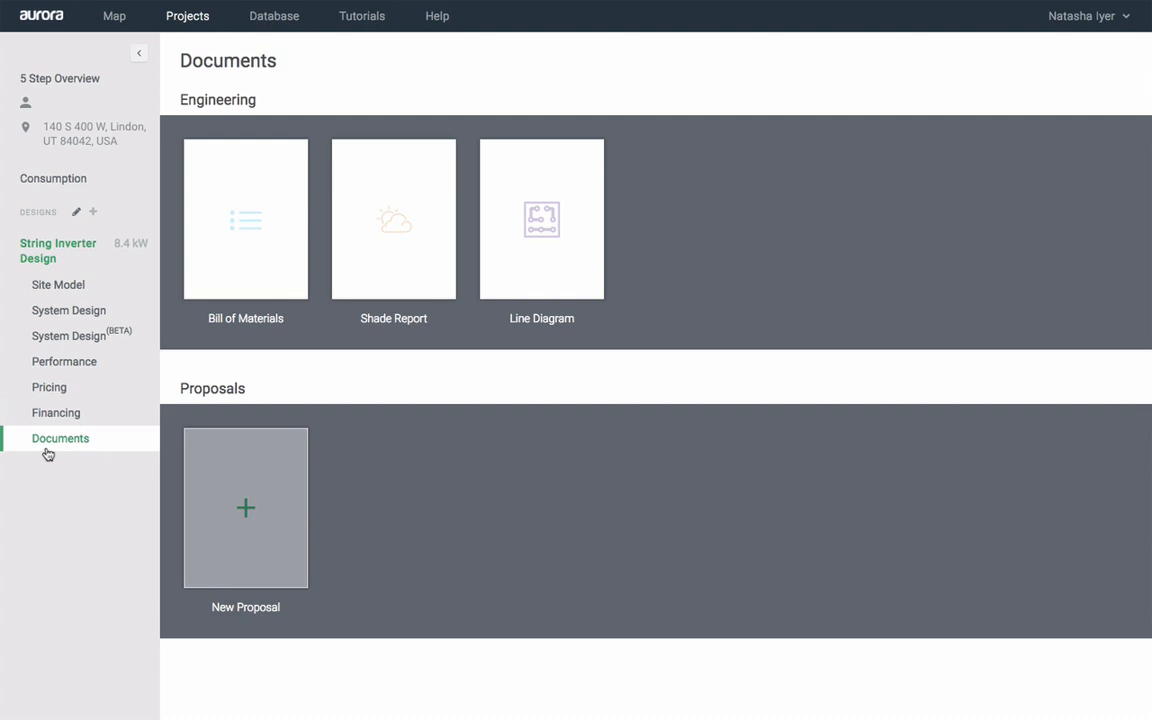
Create the proposal 'Proposal Training' from the Aurora — Becquerel template, including Cash financing
{"action": "left_click", "coordinate": [237, 490]}
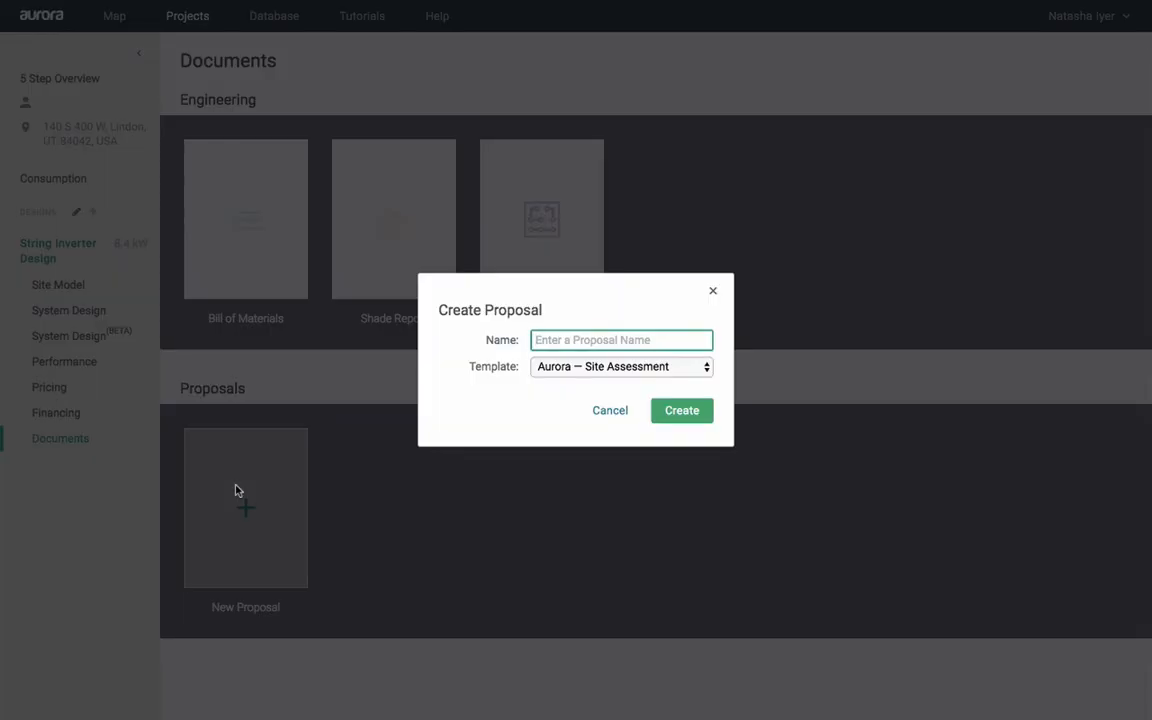
{"action": "type", "text": "Proposal Training"}
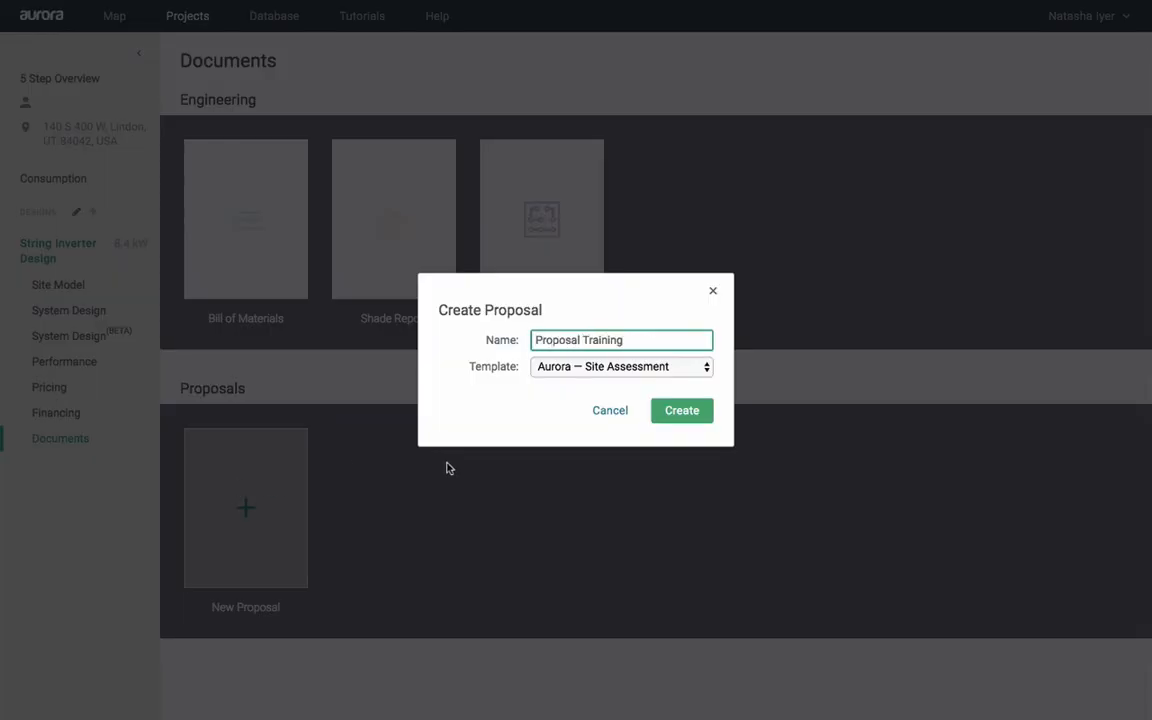
{"action": "left_click", "coordinate": [626, 372]}
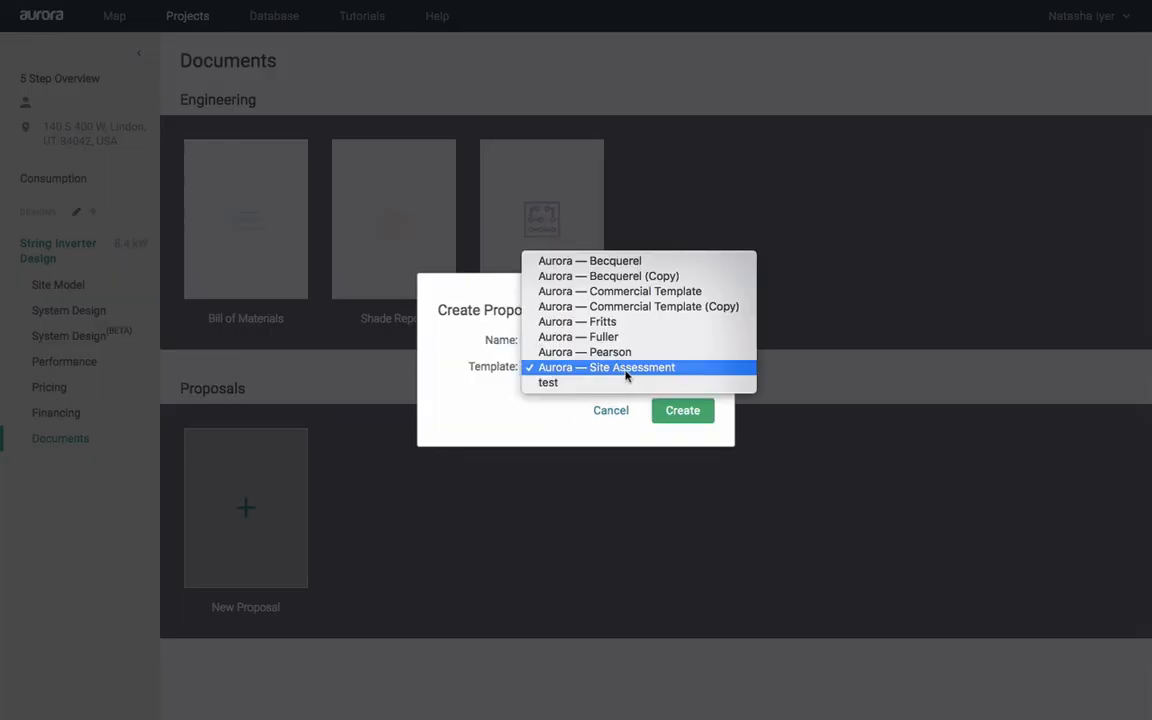
{"action": "left_click", "coordinate": [646, 261]}
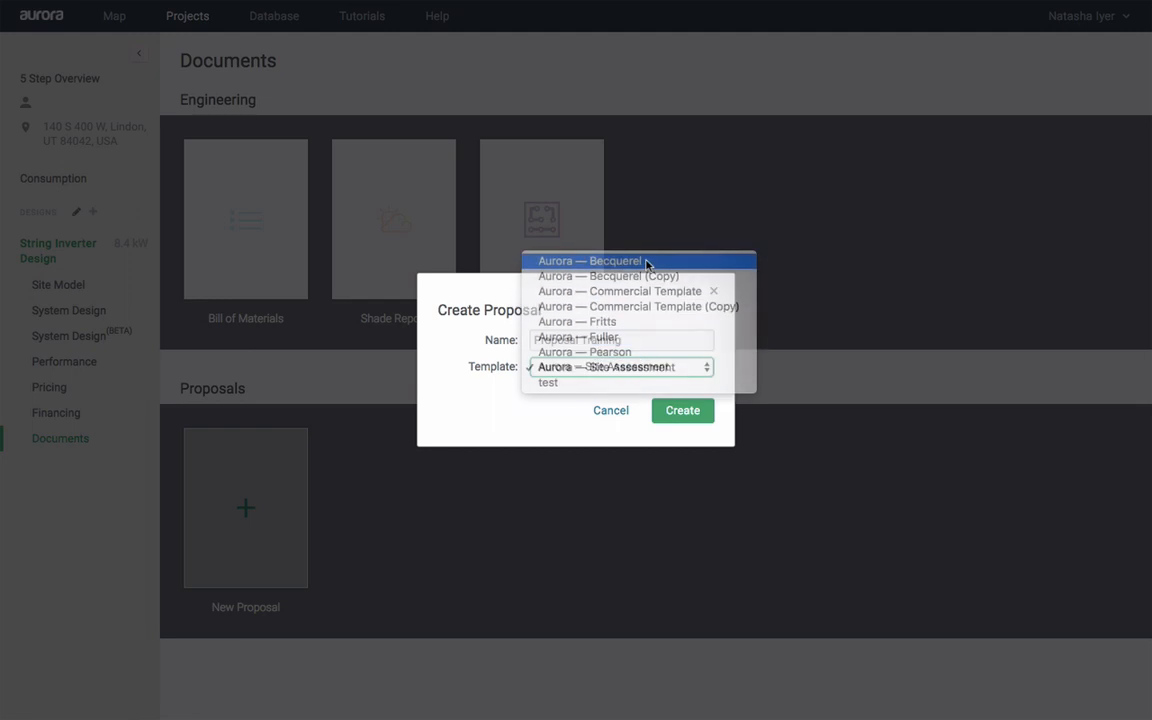
{"action": "left_click", "coordinate": [620, 378]}
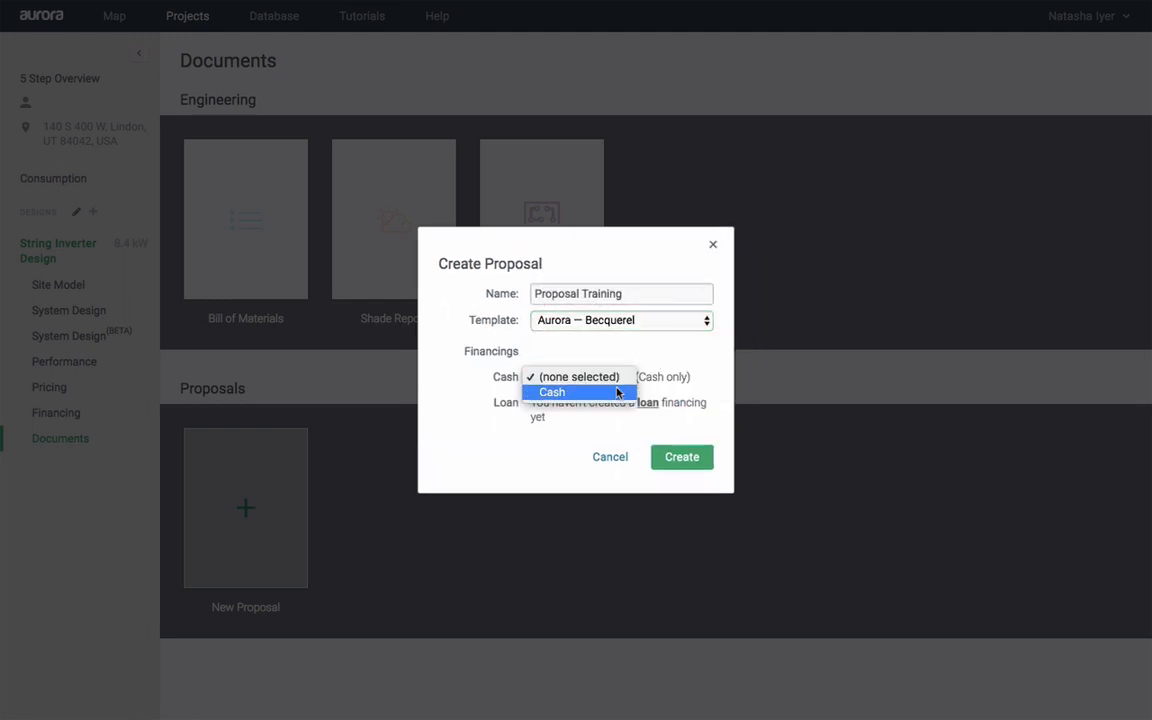
{"action": "left_click", "coordinate": [617, 393]}
{"action": "left_click", "coordinate": [681, 461]}
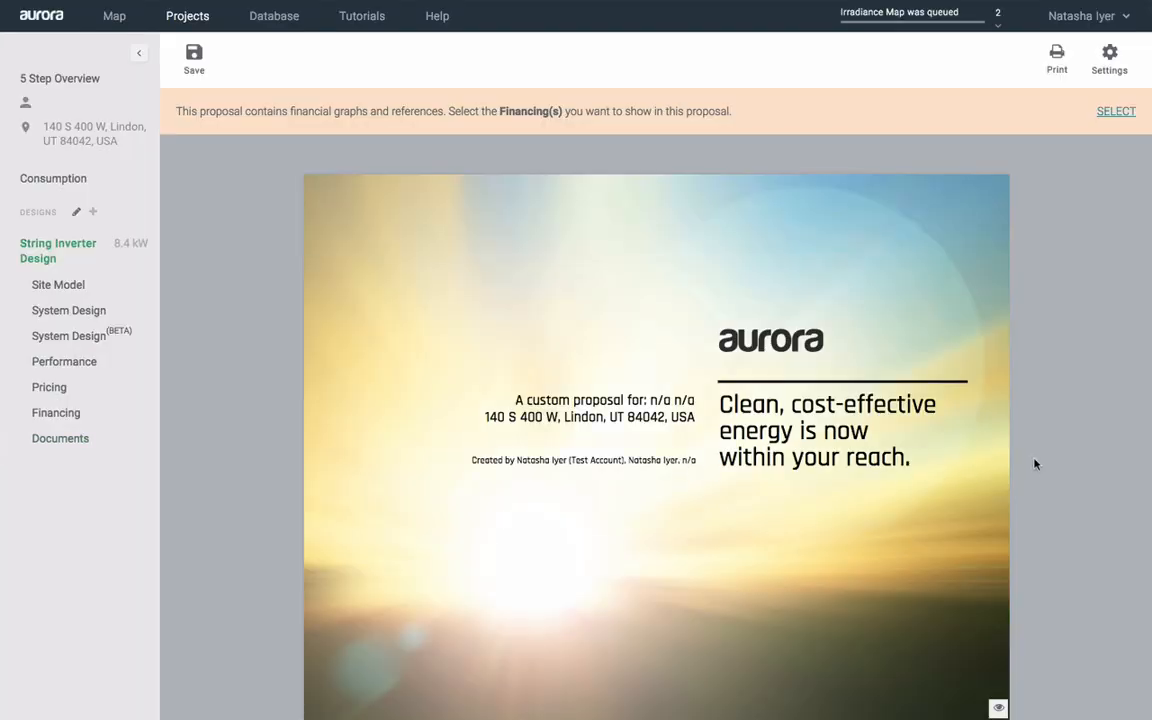
Scroll the proposal to the Your system page: 8.38 kW, $29,313 cost, $1,795 savings
{"action": "scroll", "coordinate": [1035, 464], "scroll_direction": "down", "scroll_amount": 5}
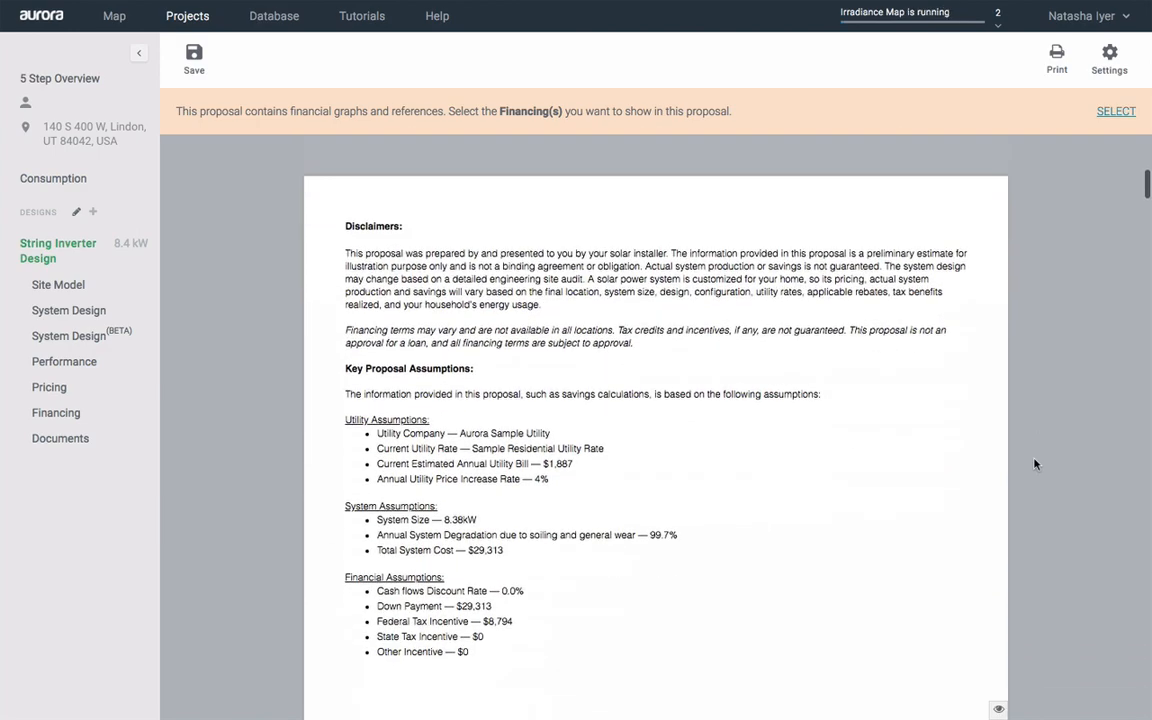
{"action": "scroll", "coordinate": [1035, 464], "scroll_direction": "down", "scroll_amount": 1}
{"action": "scroll", "coordinate": [1035, 464], "scroll_direction": "down", "scroll_amount": 5}
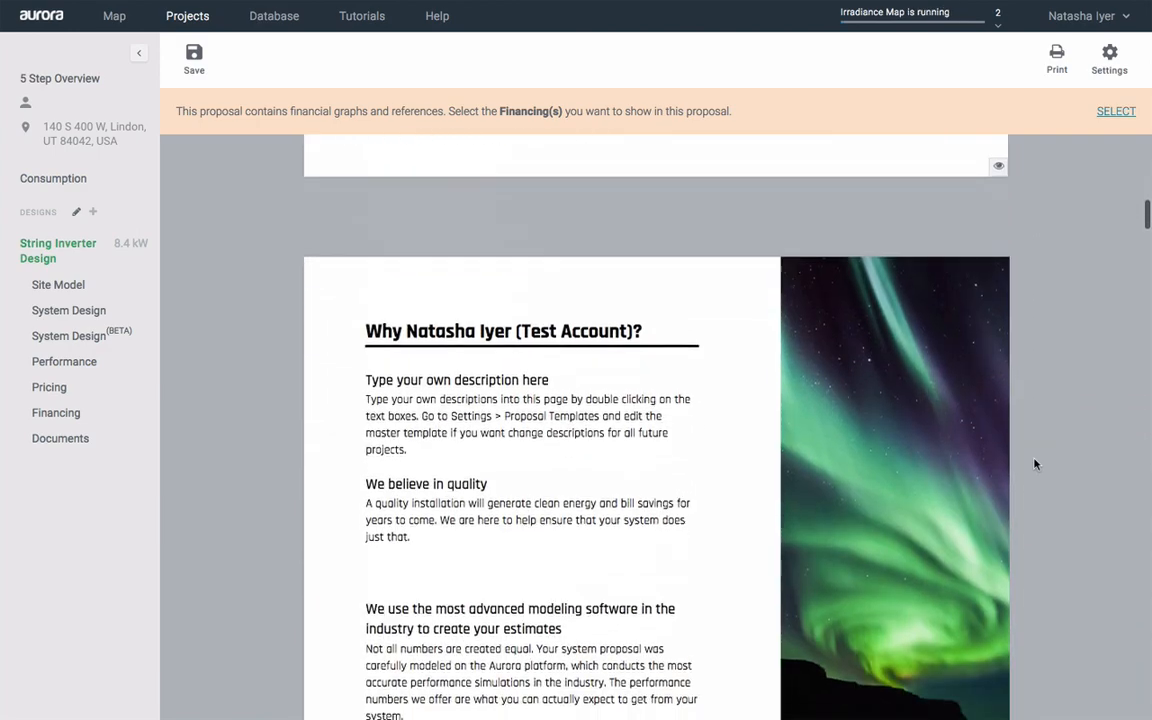
{"action": "scroll", "coordinate": [1035, 464], "scroll_direction": "down", "scroll_amount": 6}
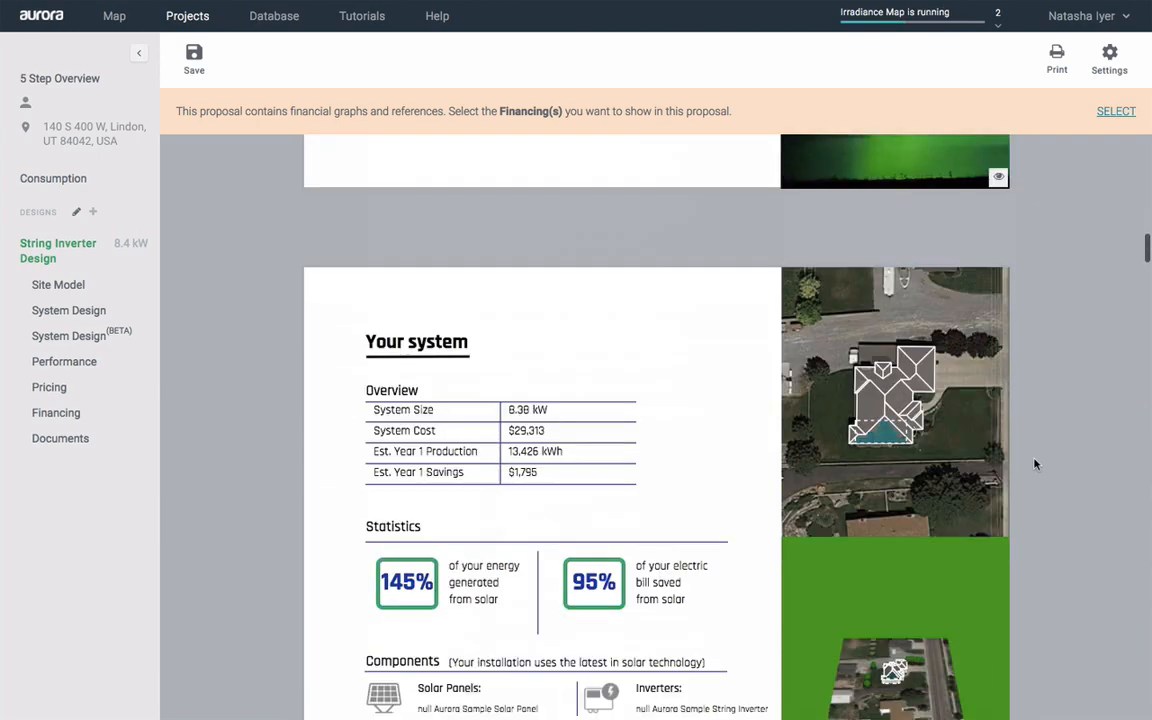
{"action": "scroll", "coordinate": [1035, 464], "scroll_direction": "up", "scroll_amount": 3}
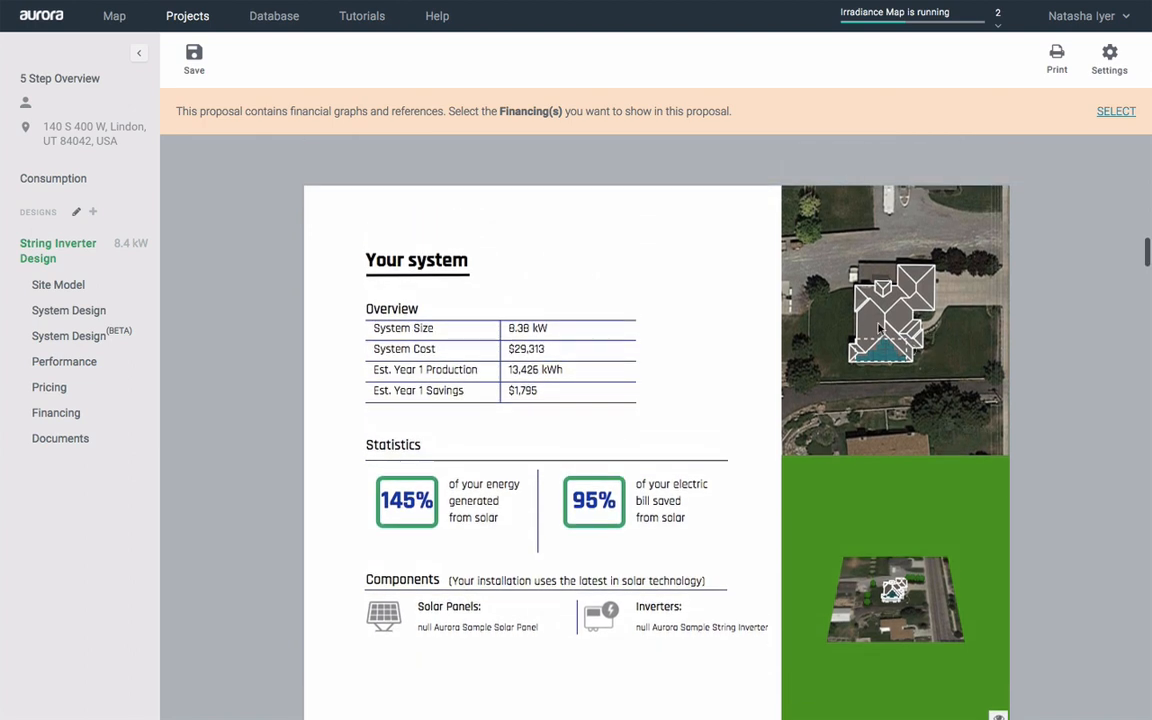
{"action": "scroll", "coordinate": [880, 328], "scroll_direction": "up", "scroll_amount": 4}
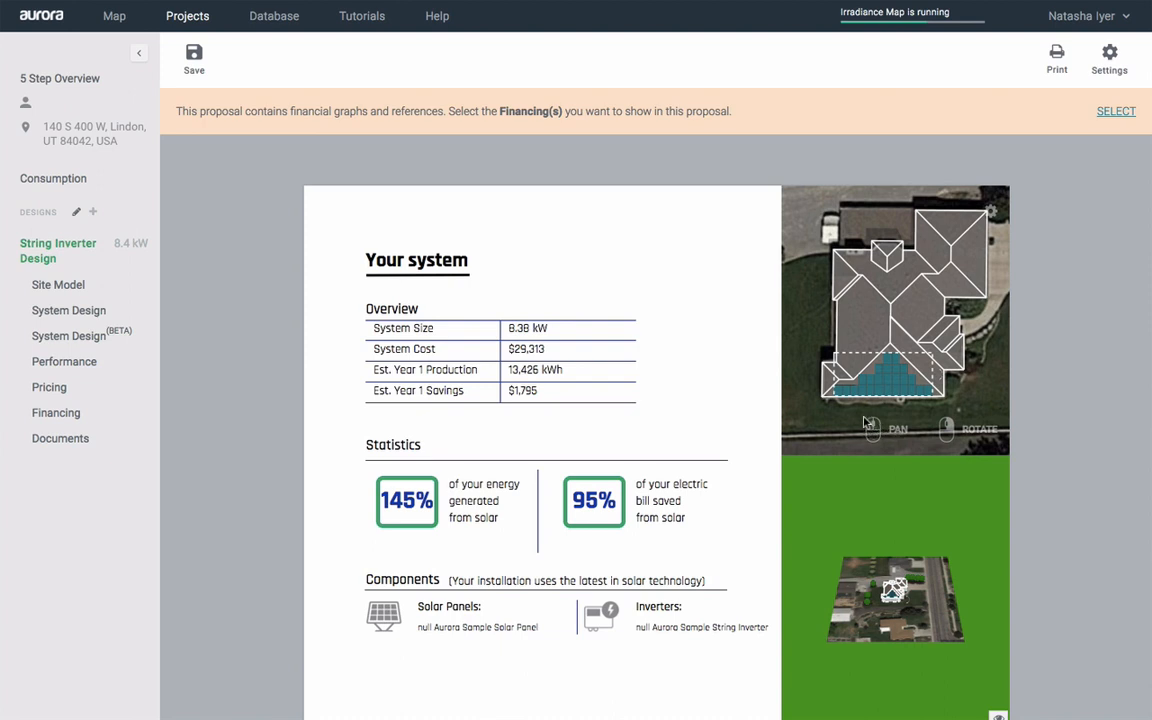
Pan and zoom the Your system 3D map until the house and its roof panels fill the view
{"action": "left_click_drag", "start_coordinate": [984, 314], "coordinate": [977, 339]}
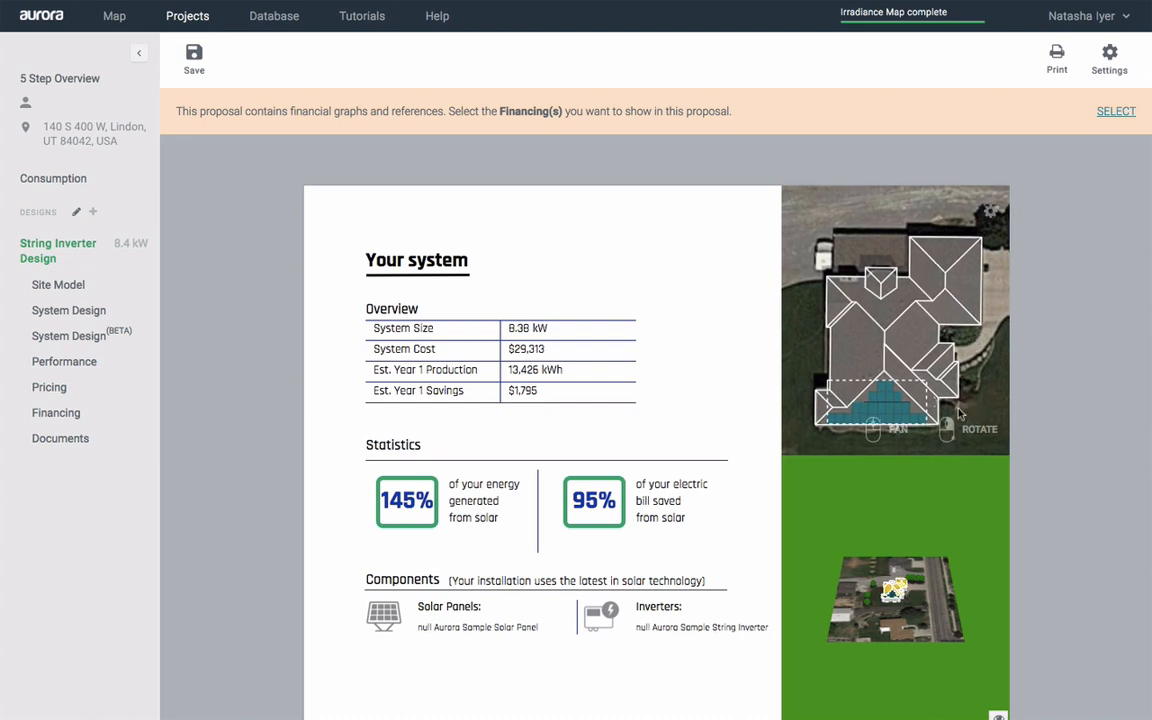
{"action": "scroll", "coordinate": [1040, 630], "scroll_direction": "down", "scroll_amount": 2}
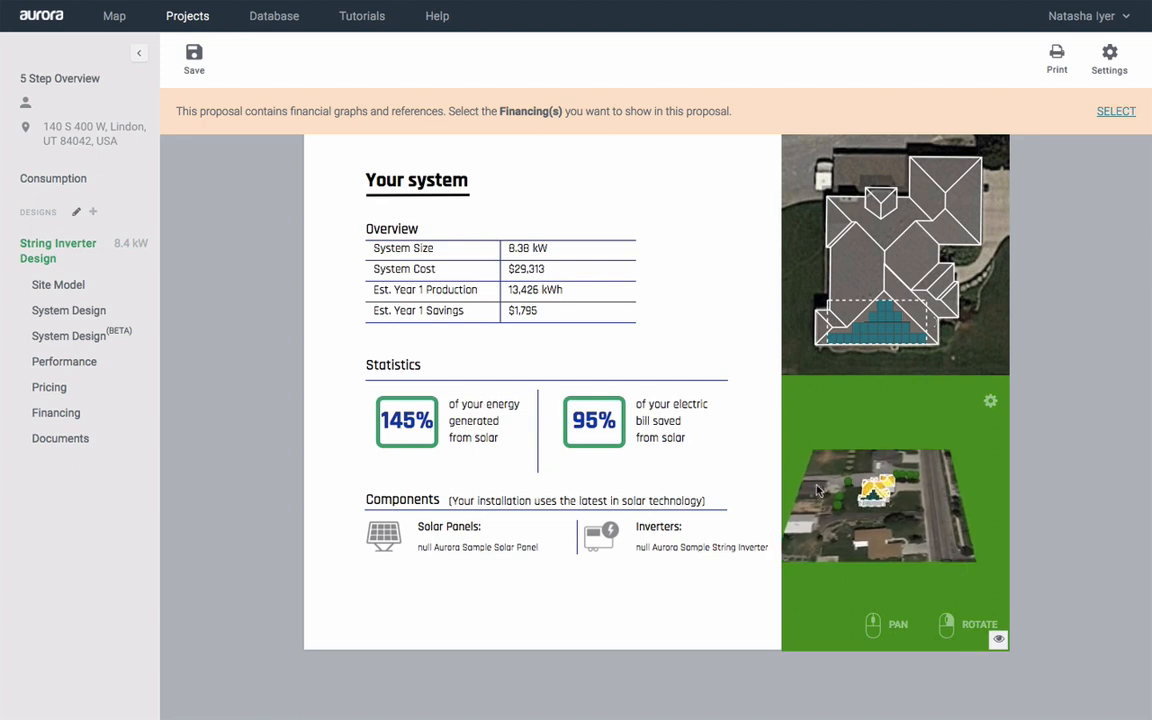
{"action": "middle_click_drag", "start_coordinate": [818, 490], "coordinate": [836, 560]}
{"action": "scroll", "coordinate": [857, 586], "scroll_direction": "up", "scroll_amount": 10}
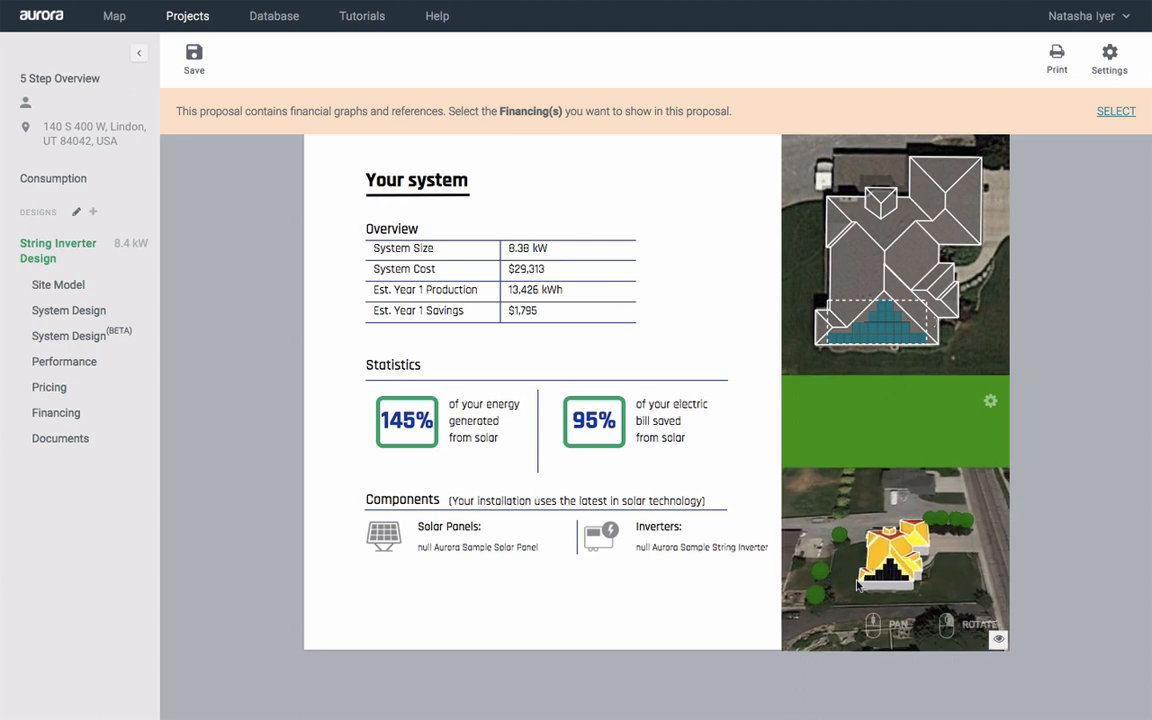
{"action": "scroll", "coordinate": [857, 586], "scroll_direction": "up", "scroll_amount": 2}
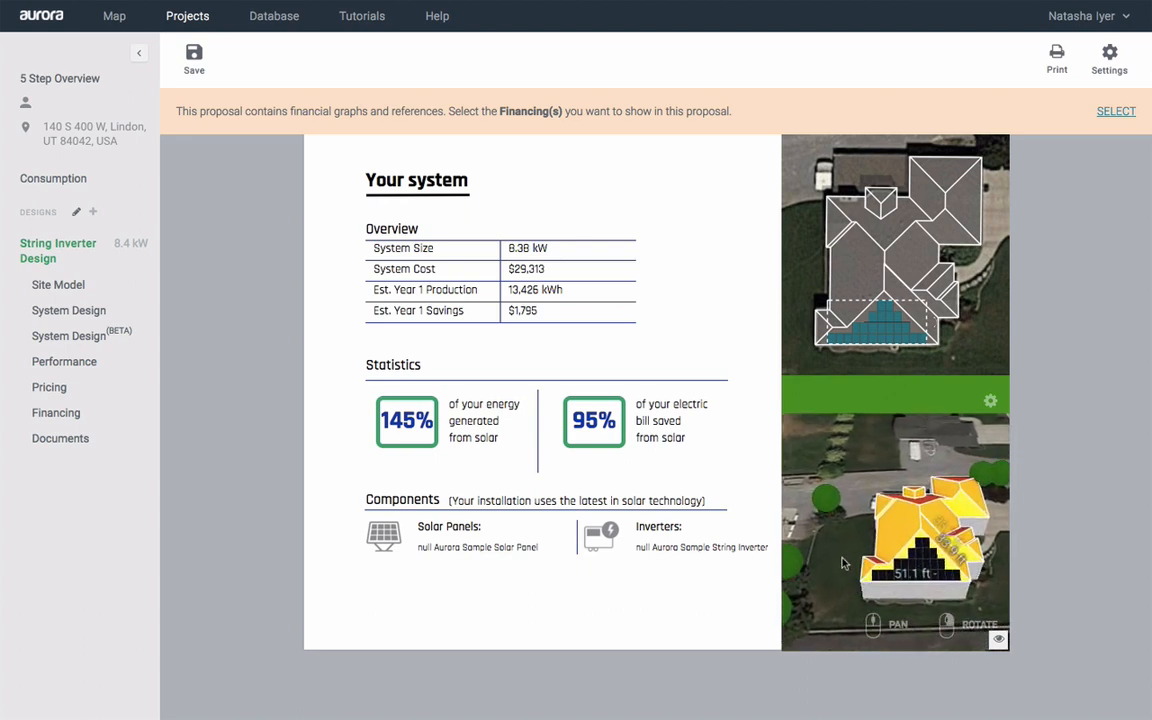
{"action": "middle_click_drag", "start_coordinate": [842, 560], "coordinate": [815, 537]}
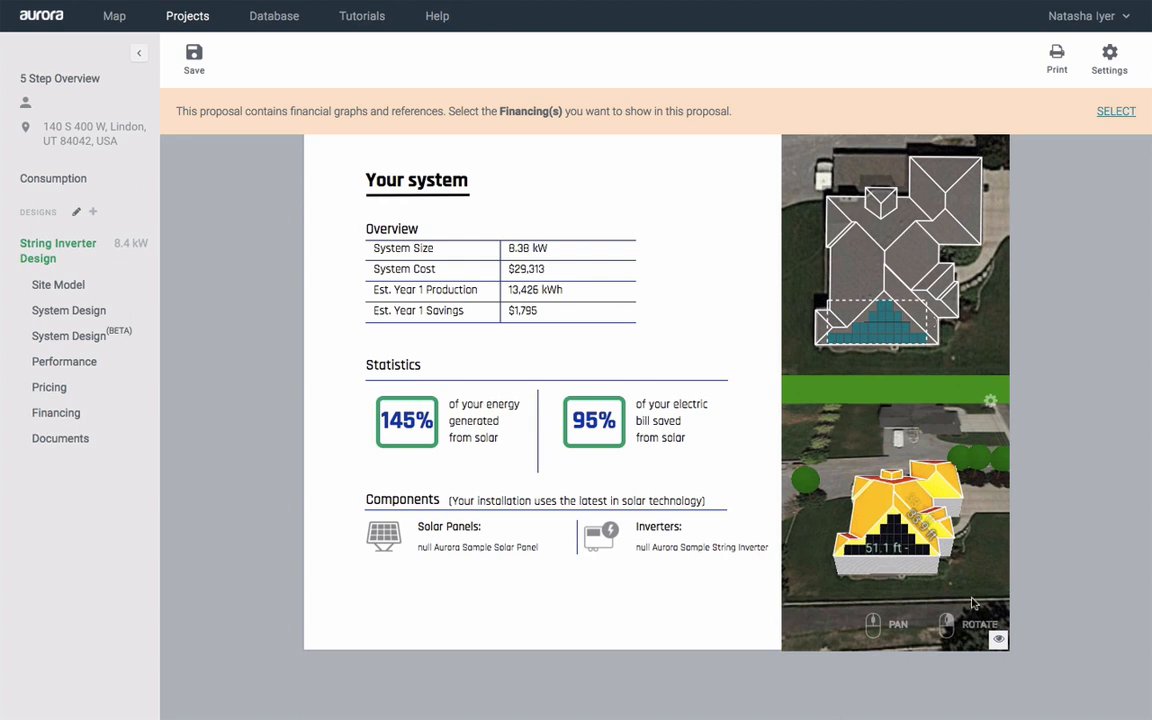
{"action": "scroll", "coordinate": [968, 619], "scroll_direction": "up", "scroll_amount": 3}
{"action": "scroll", "coordinate": [892, 588], "scroll_direction": "up", "scroll_amount": 3}
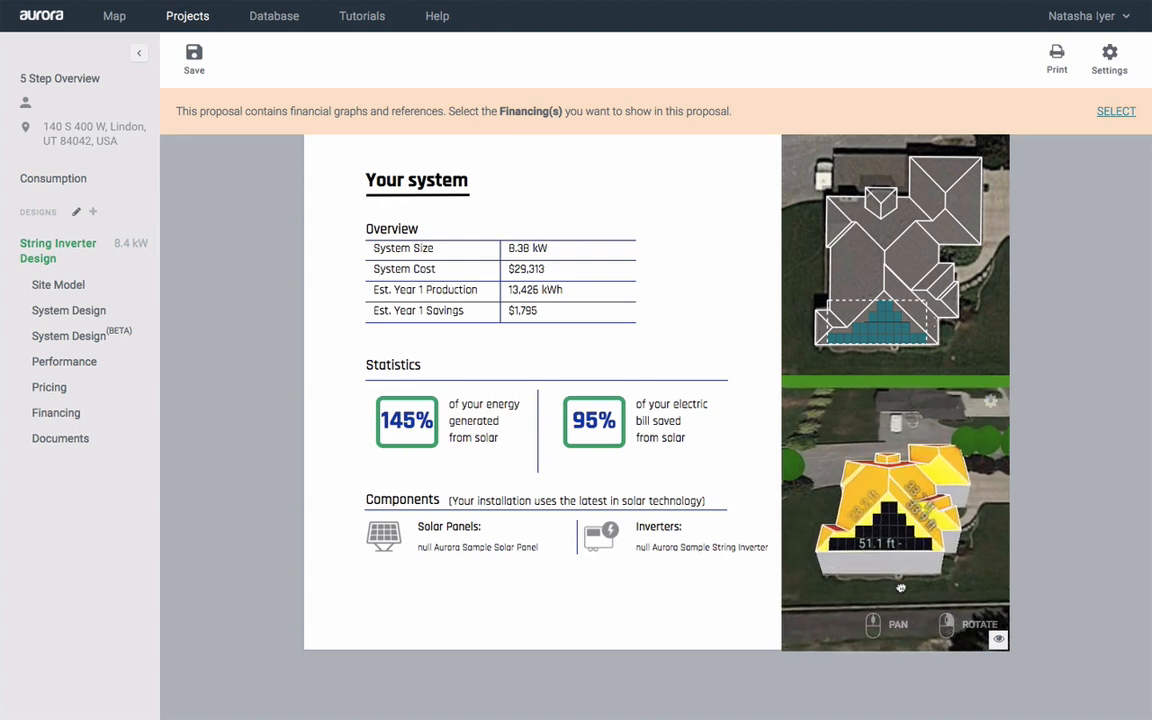
{"action": "scroll", "coordinate": [898, 591], "scroll_direction": "up", "scroll_amount": 2}
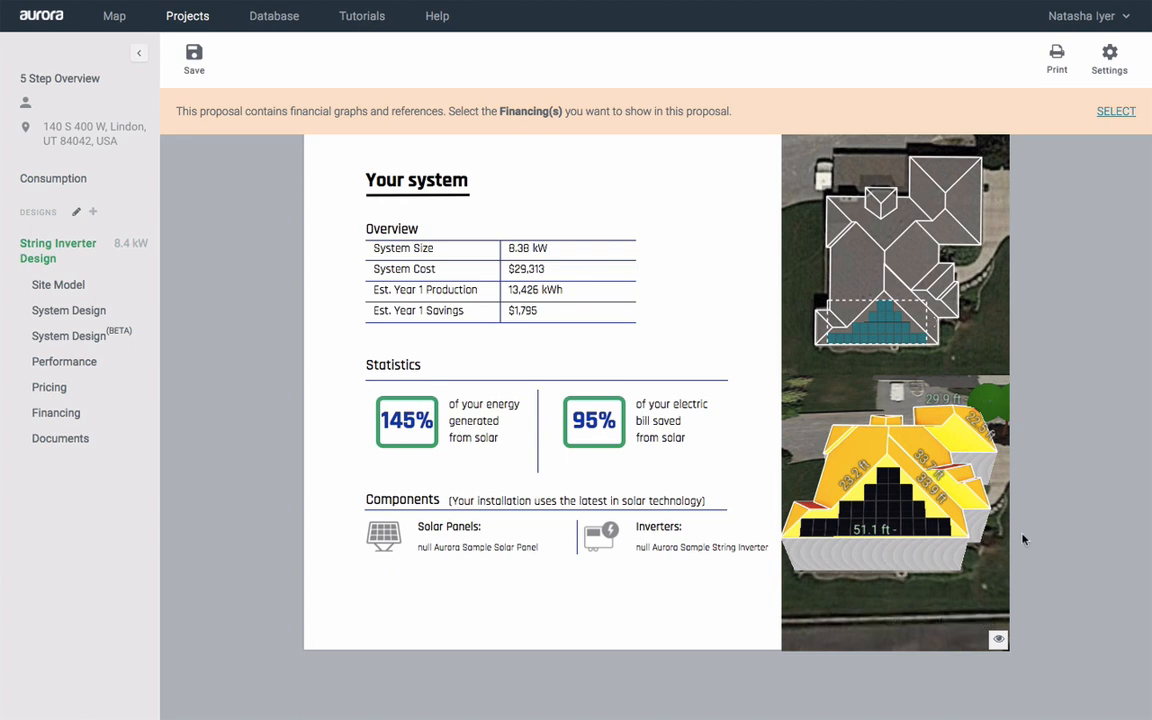
{"action": "scroll", "coordinate": [1055, 463], "scroll_direction": "up", "scroll_amount": 1}
{"action": "scroll", "coordinate": [1057, 461], "scroll_direction": "up", "scroll_amount": 2}
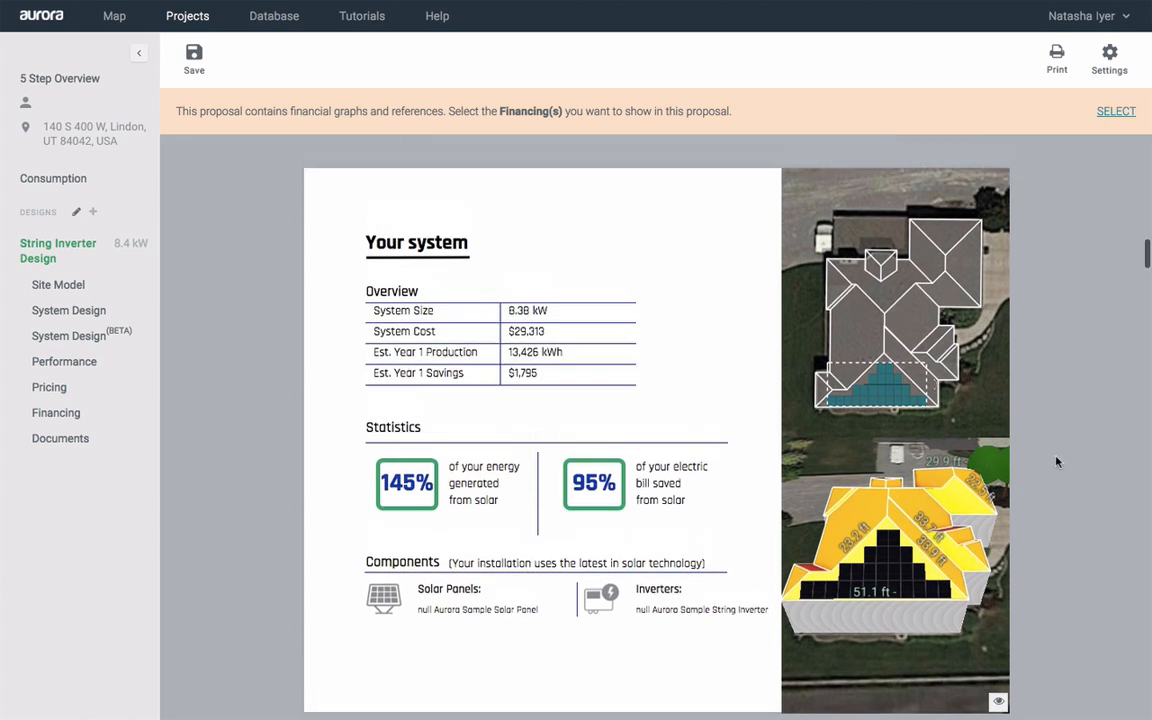